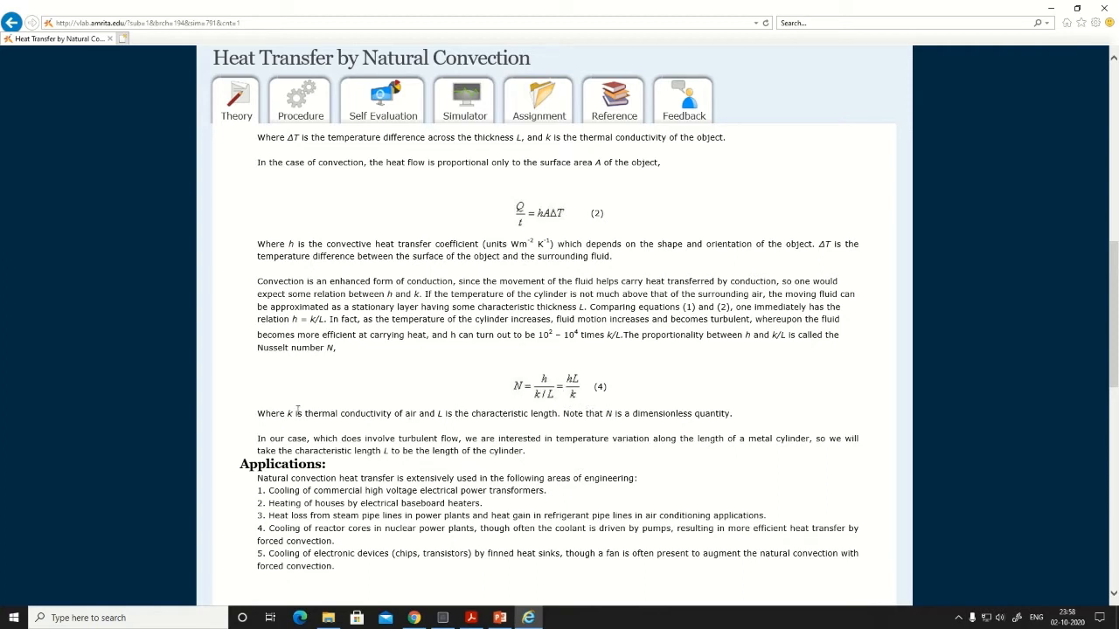
Step: Review the theory page's Nusselt number explanation and the labelled figure of the natural convection apparatus
{"action": "left_click_drag", "start_coordinate": [296, 412], "coordinate": [444, 414]}
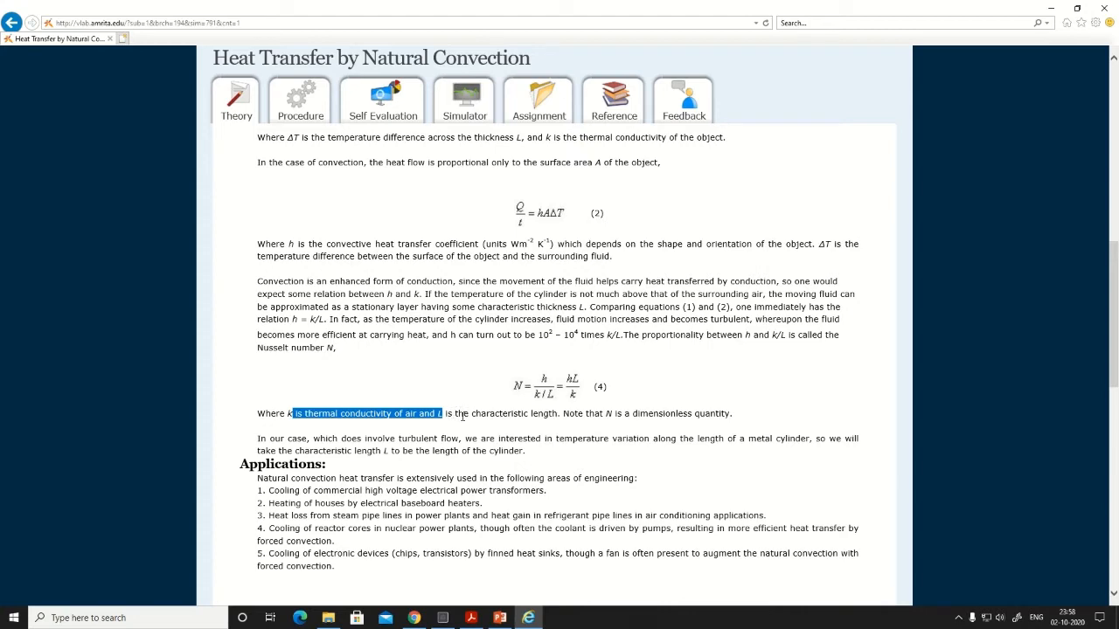
{"action": "scroll", "coordinate": [576, 417], "scroll_direction": "up", "scroll_amount": 8}
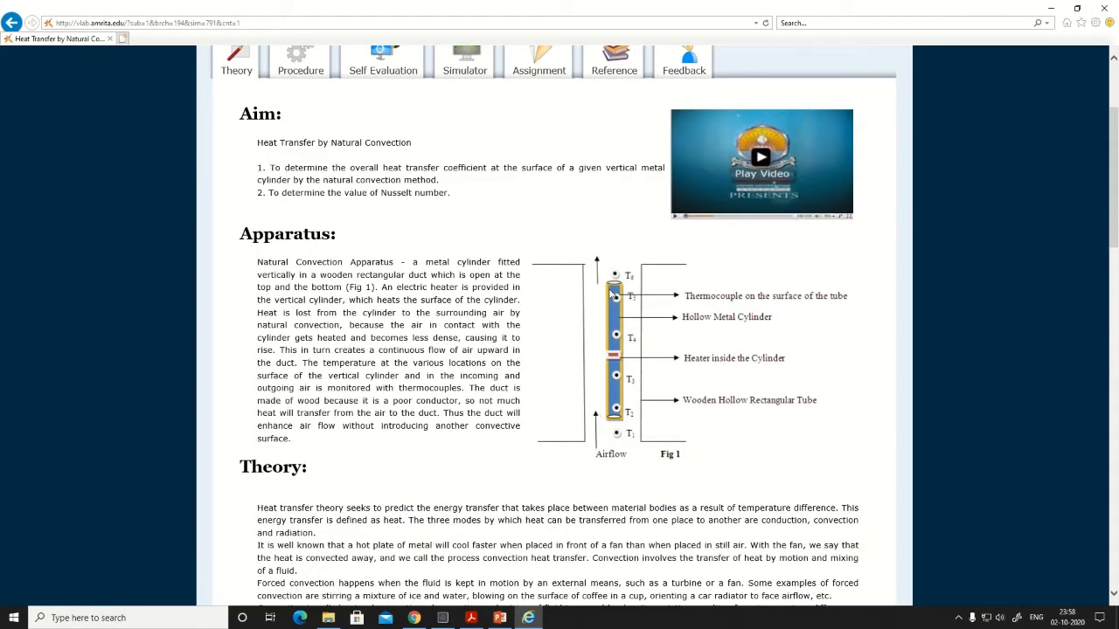
{"action": "scroll", "coordinate": [616, 448], "scroll_direction": "down", "scroll_amount": 8}
{"action": "scroll", "coordinate": [616, 448], "scroll_direction": "up", "scroll_amount": 8}
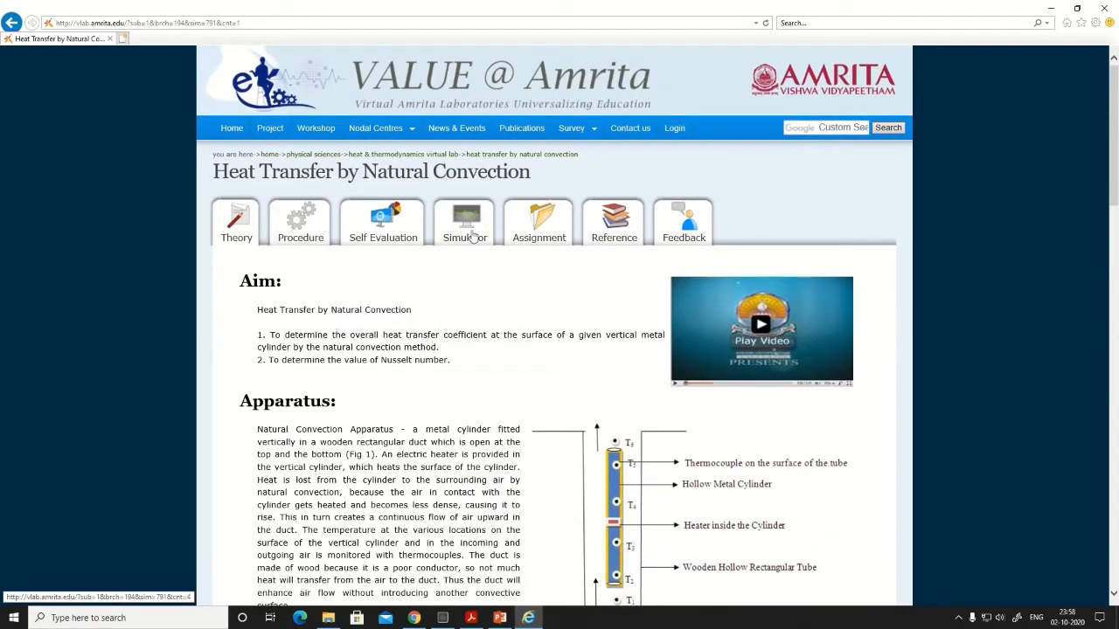
Step: Read the simulator controls in the experiment's procedure and look over the self-evaluation questions
{"action": "left_click", "coordinate": [295, 223]}
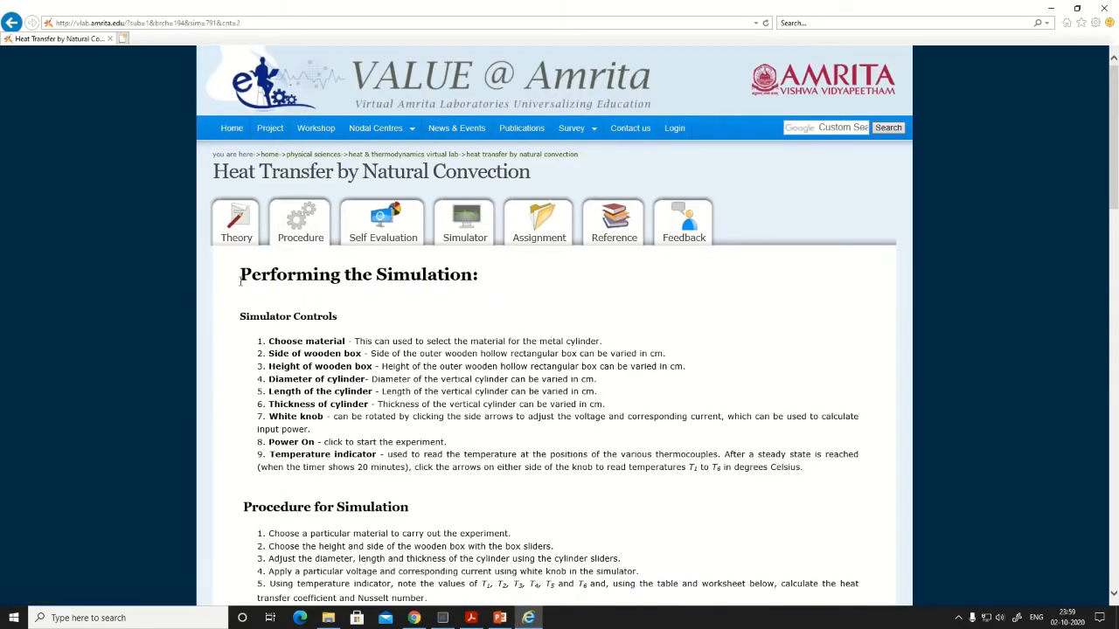
{"action": "left_click_drag", "start_coordinate": [269, 341], "coordinate": [556, 357]}
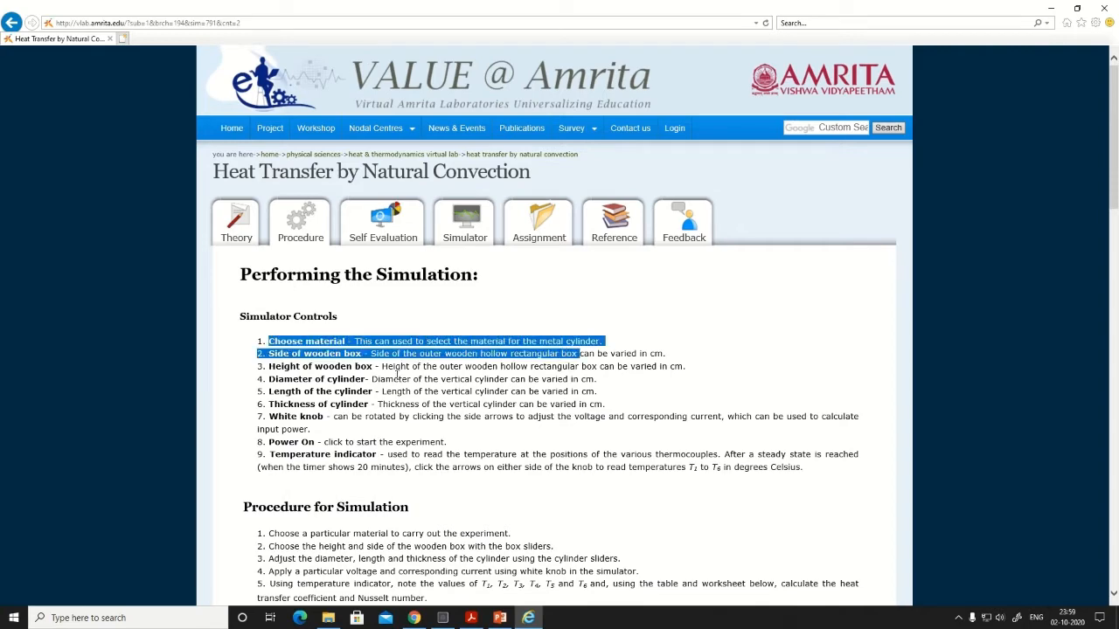
{"action": "left_click", "coordinate": [388, 239]}
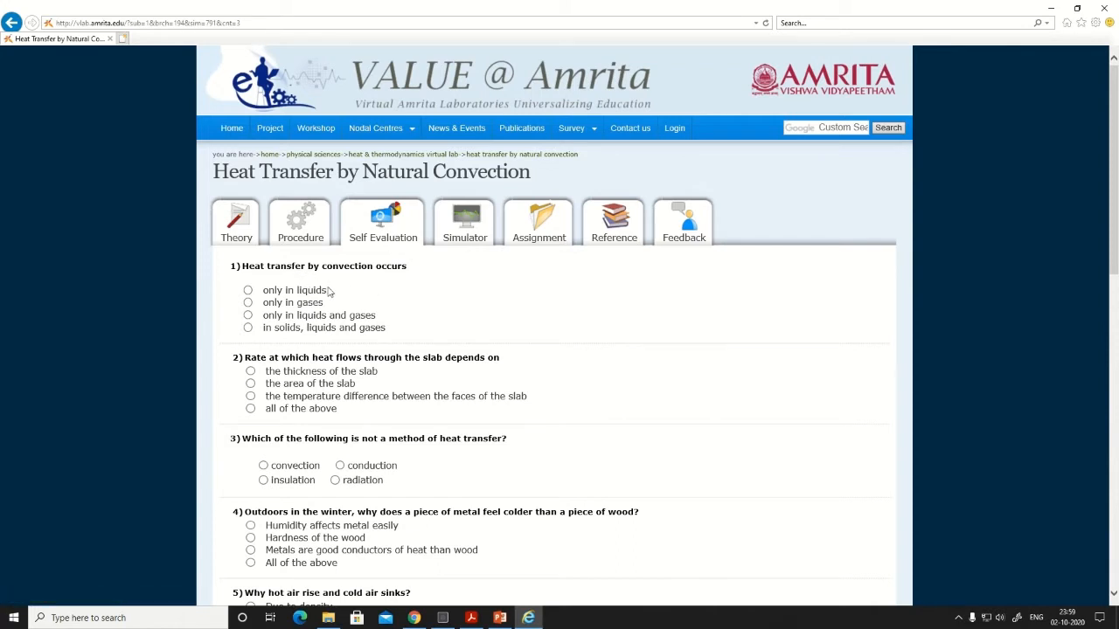
Step: Open the natural convection simulator and show the cylinder's cross section briefly before hiding it again
{"action": "left_click", "coordinate": [451, 239]}
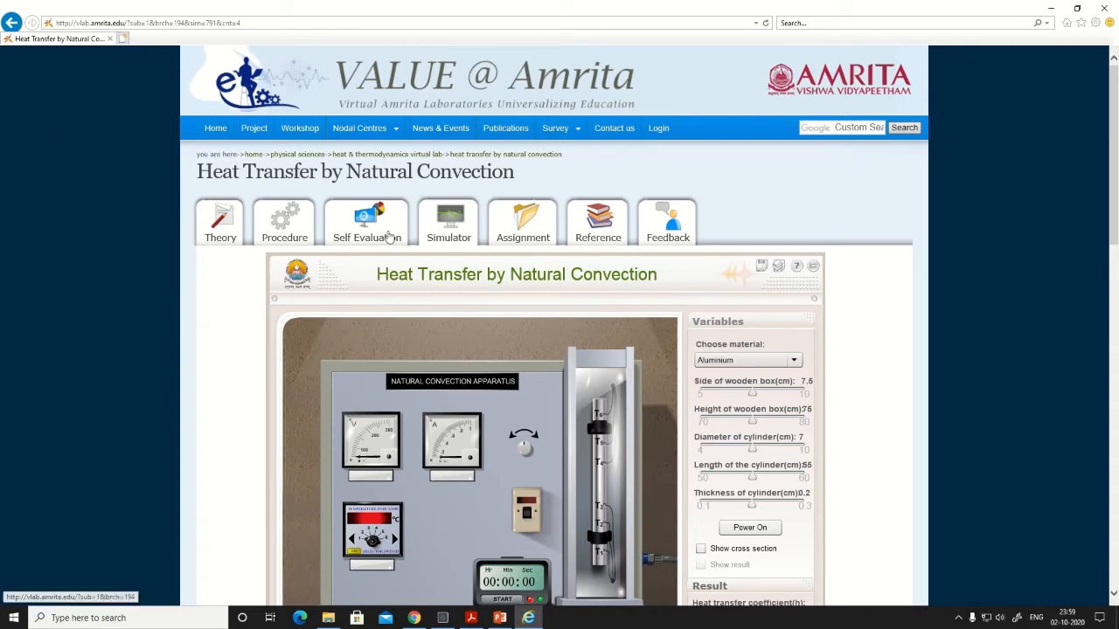
{"action": "scroll", "coordinate": [393, 370], "scroll_direction": "down", "scroll_amount": 2}
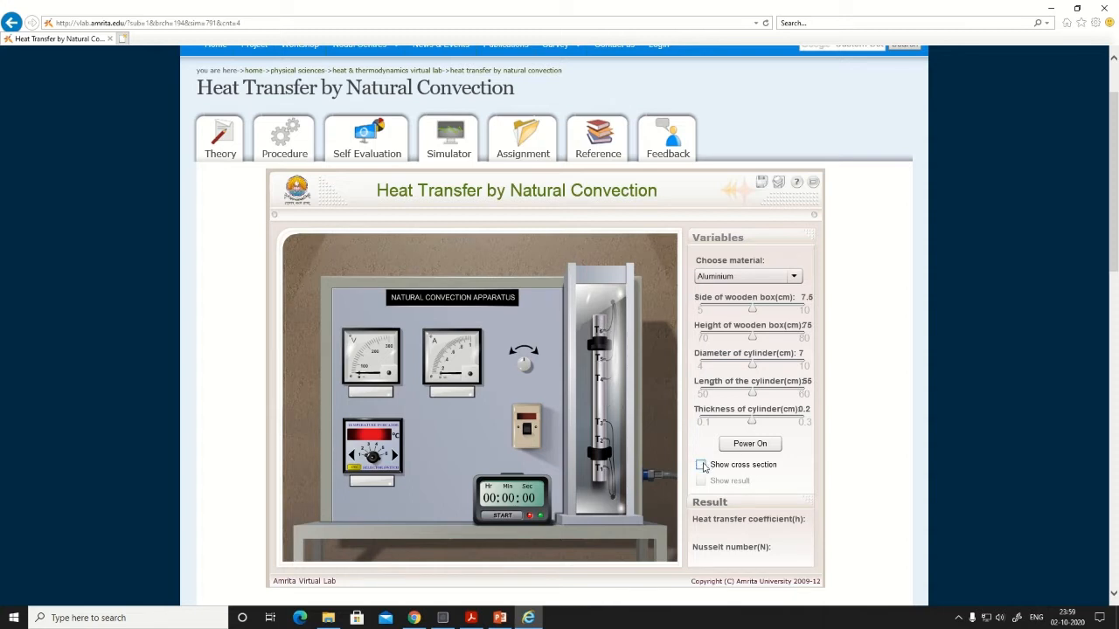
{"action": "left_click", "coordinate": [703, 466]}
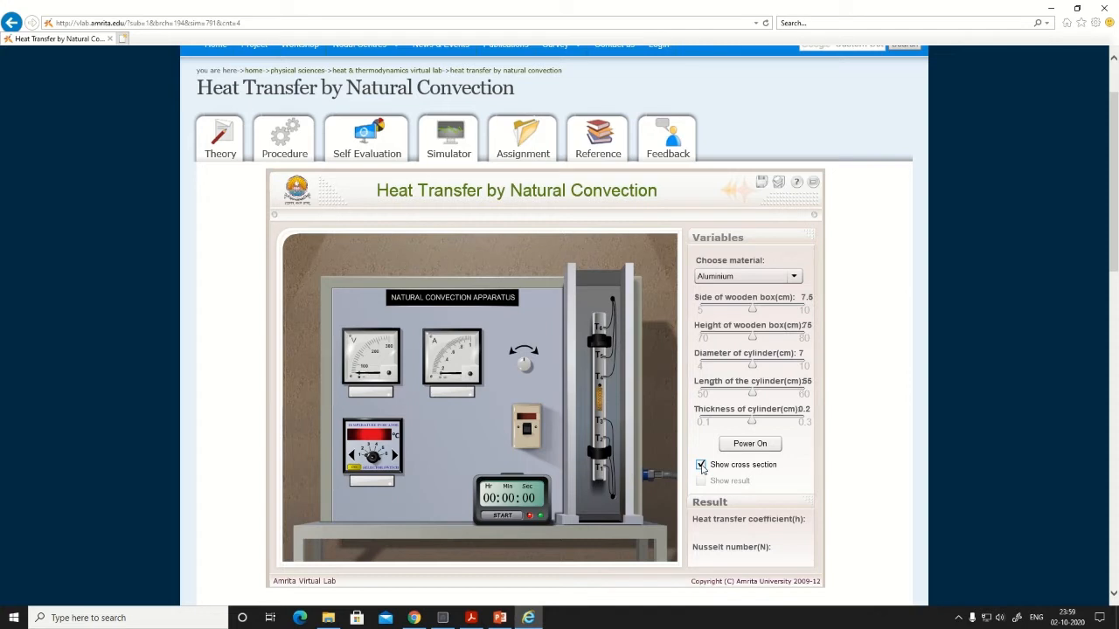
{"action": "left_click", "coordinate": [701, 466]}
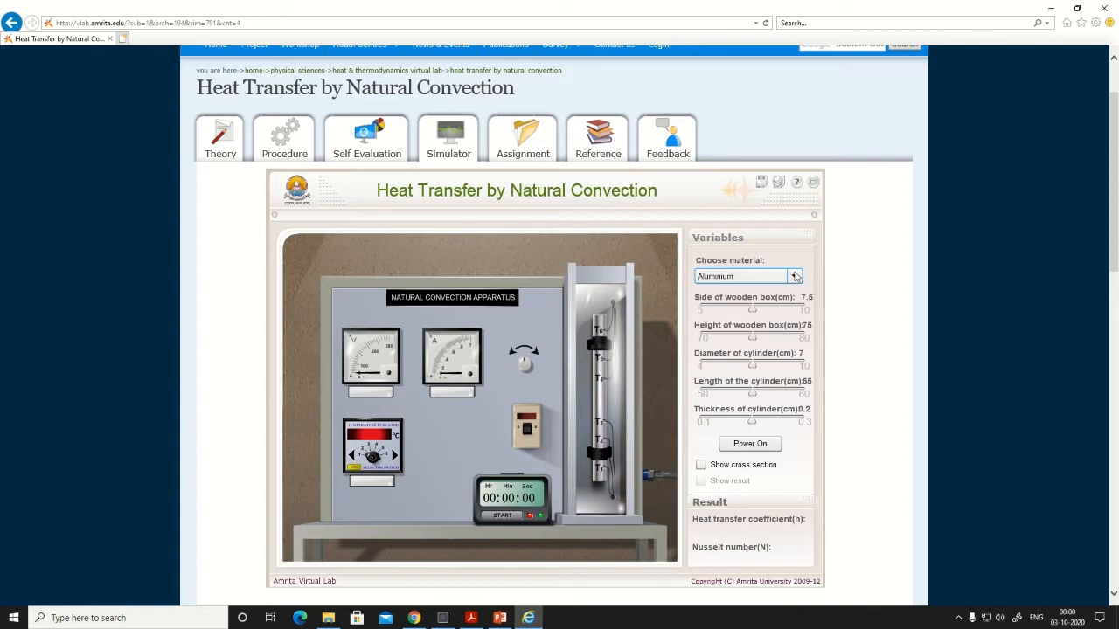
Step: Run the experiment with Aluminium as the cylinder material and the supply set to 110 V and 0.3 A
{"action": "left_click", "coordinate": [797, 278]}
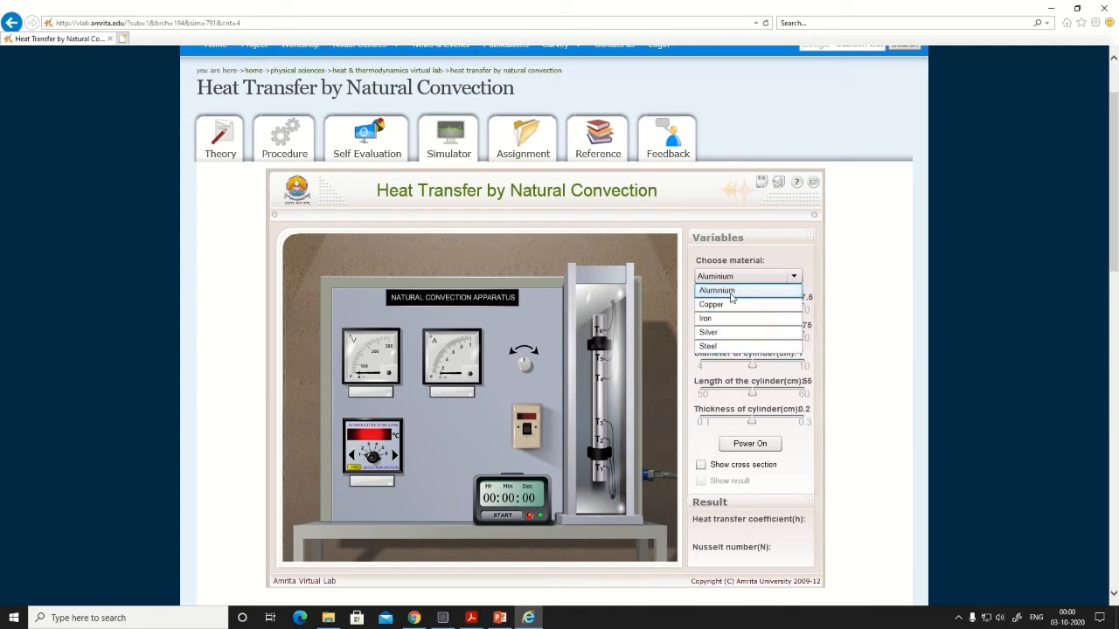
{"action": "left_click", "coordinate": [733, 292]}
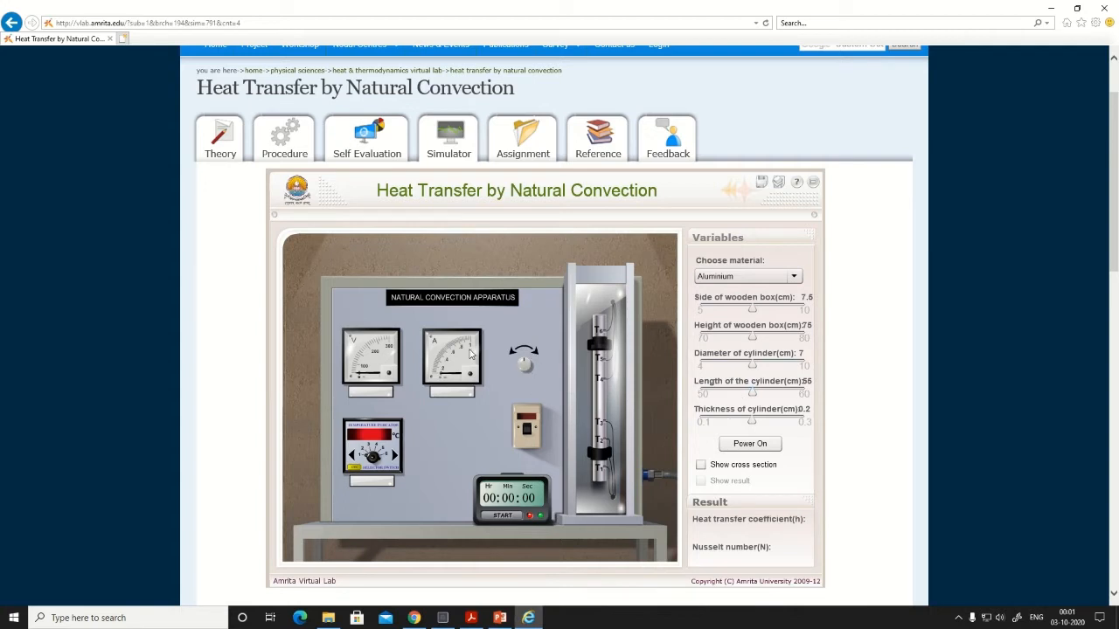
{"action": "left_click", "coordinate": [536, 355]}
{"action": "left_click", "coordinate": [751, 444]}
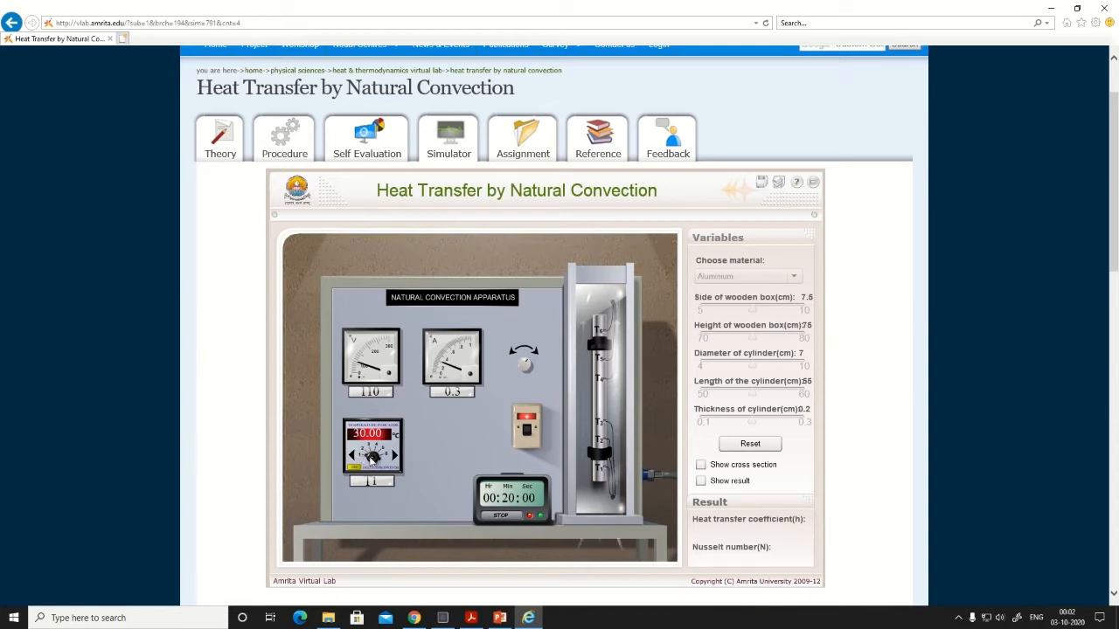
Step: Switch to Excel with a new blank workbook and place its window beside the simulated apparatus
{"action": "left_click", "coordinate": [182, 617]}
{"action": "type", "text": "excel"}
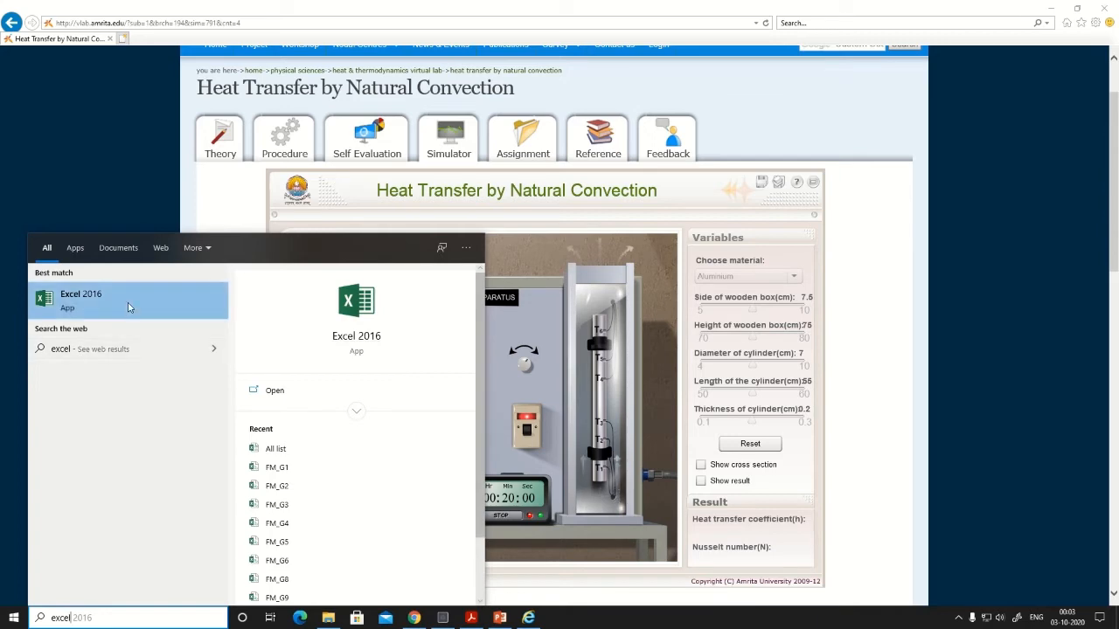
{"action": "left_click", "coordinate": [127, 305]}
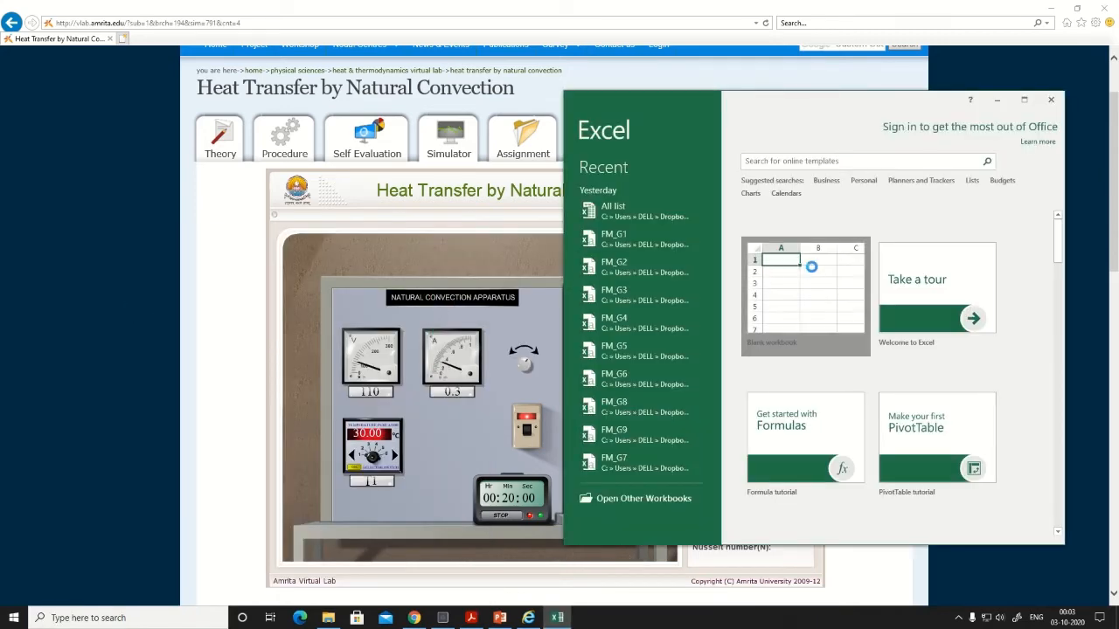
{"action": "left_click", "coordinate": [811, 266]}
{"action": "left_click_drag", "start_coordinate": [701, 100], "coordinate": [820, 110]}
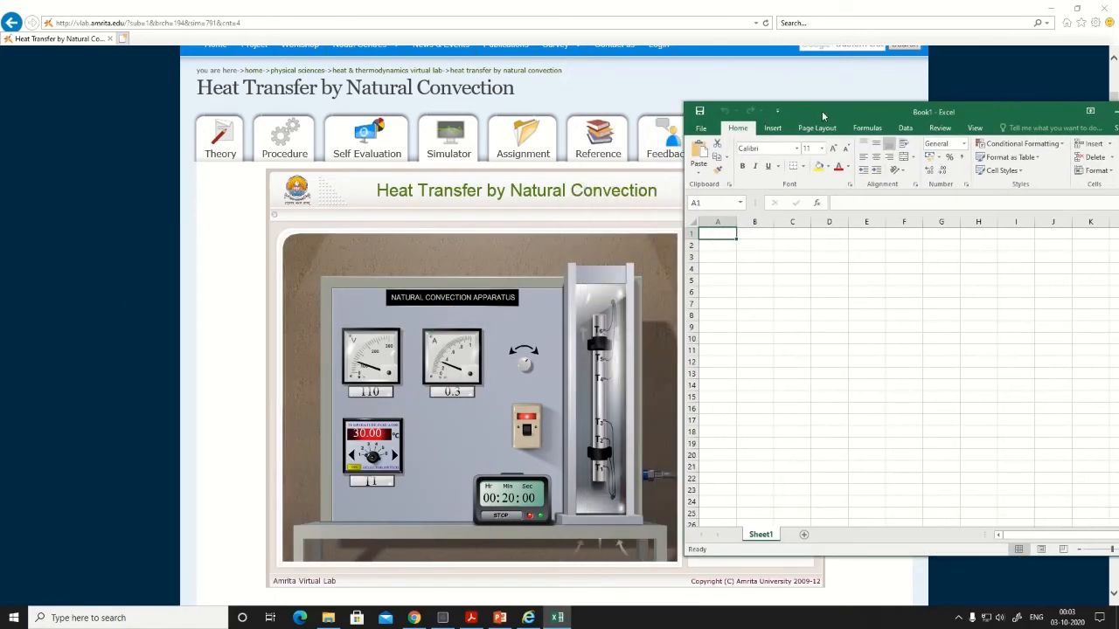
Step: Record the first thermocouple reading with the label T1 in cell B3 and 30 in C3
{"action": "left_click", "coordinate": [753, 257]}
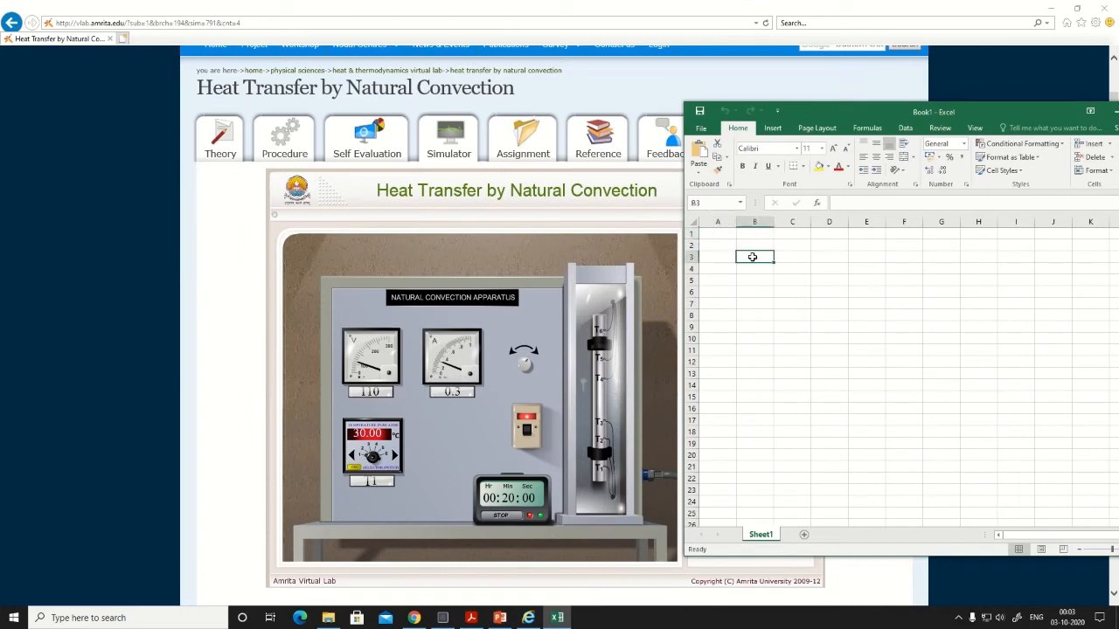
{"action": "type", "text": "T1"}
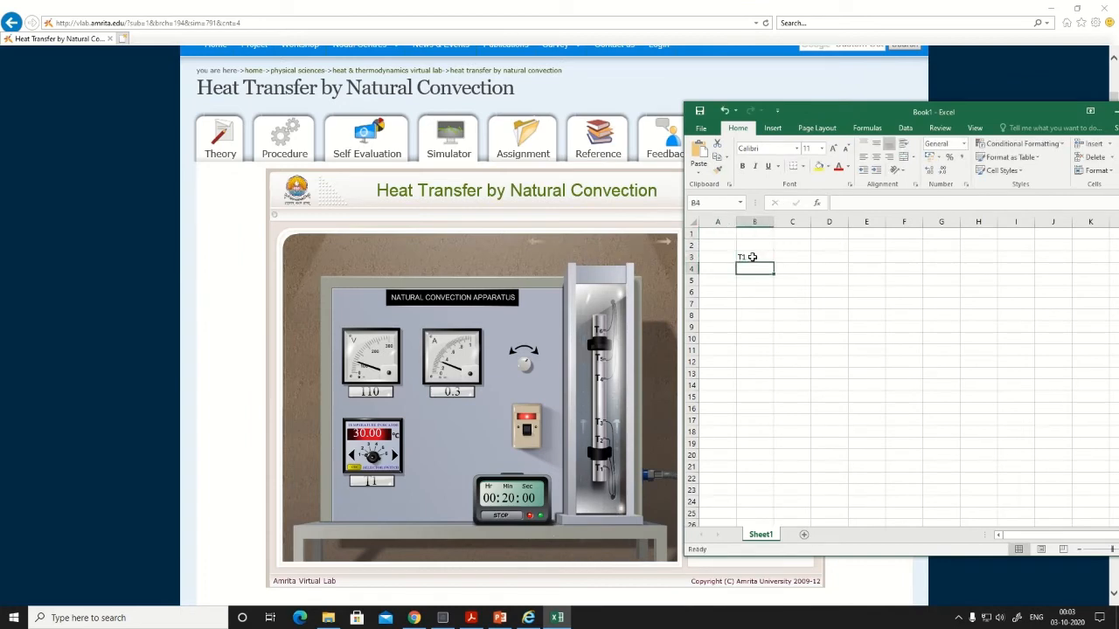
{"action": "key", "text": "Tab"}
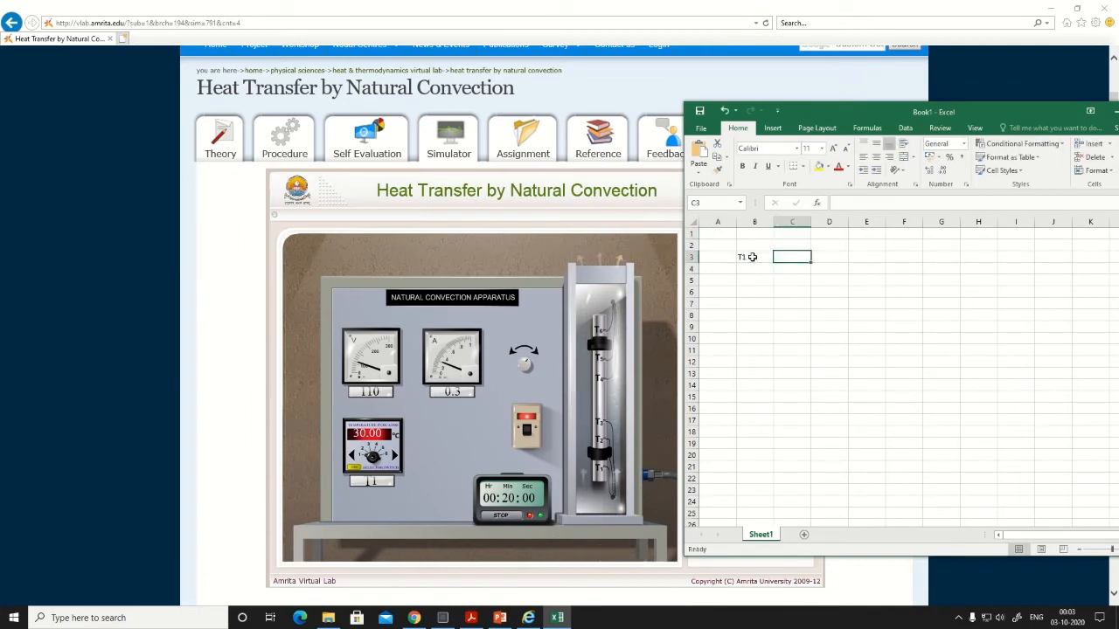
{"action": "type", "text": "30"}
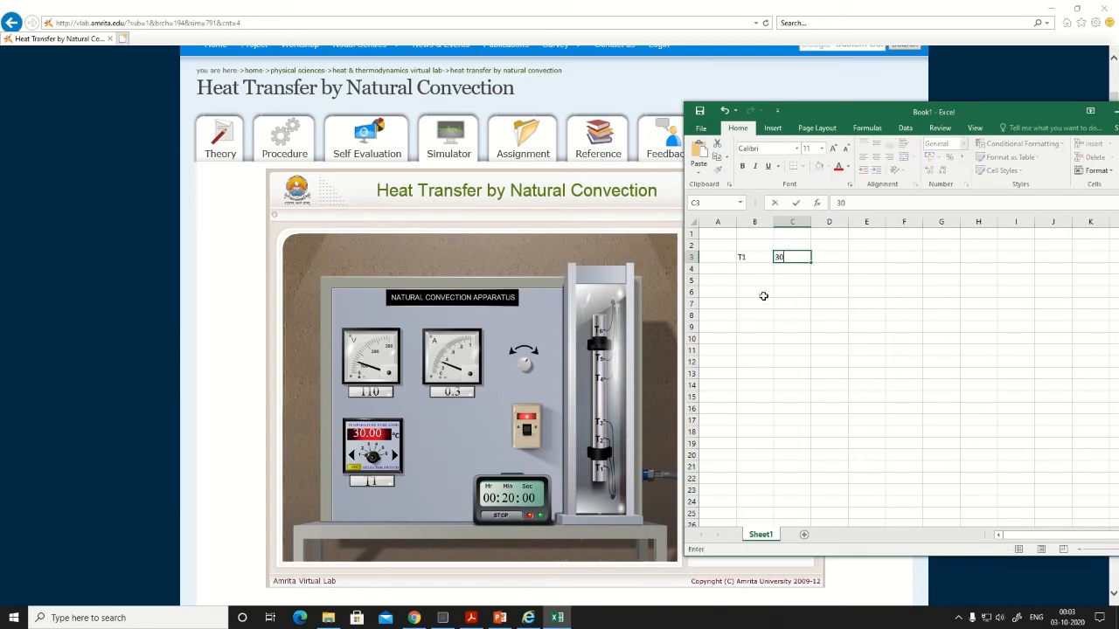
Step: Copy the T1 label from B3 into each of the cells B4 to B8
{"action": "left_click", "coordinate": [755, 258]}
{"action": "key", "text": "ctrl+c"}
{"action": "key", "text": "Down"}
{"action": "key", "text": "ctrl+v"}
{"action": "key", "text": "Down"}
{"action": "key", "text": "ctrl+v"}
{"action": "key", "text": "Down"}
{"action": "key", "text": "ctrl+v"}
{"action": "key", "text": "Down"}
{"action": "key", "text": "ctrl+v"}
{"action": "key", "text": "Down"}
{"action": "key", "text": "ctrl+v"}
Step: Change the copied labels in B4 to B8 to T2, T3, T4, T5 and T6
{"action": "double_click", "coordinate": [756, 270]}
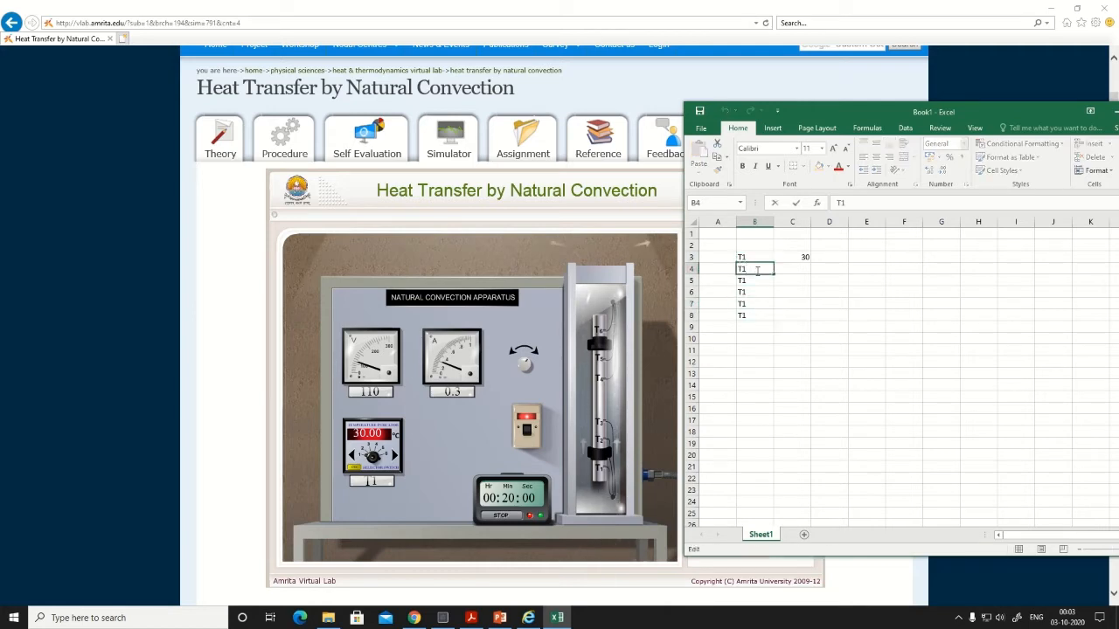
{"action": "type", "text": "2"}
{"action": "key", "text": "Return"}
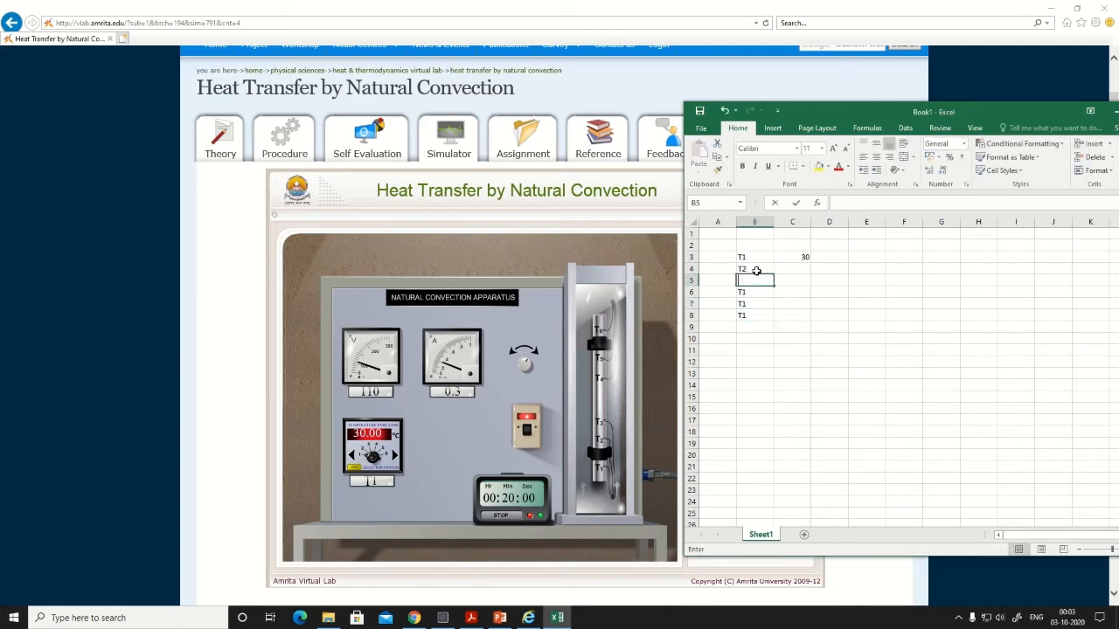
{"action": "type", "text": "T3"}
{"action": "key", "text": "Return"}
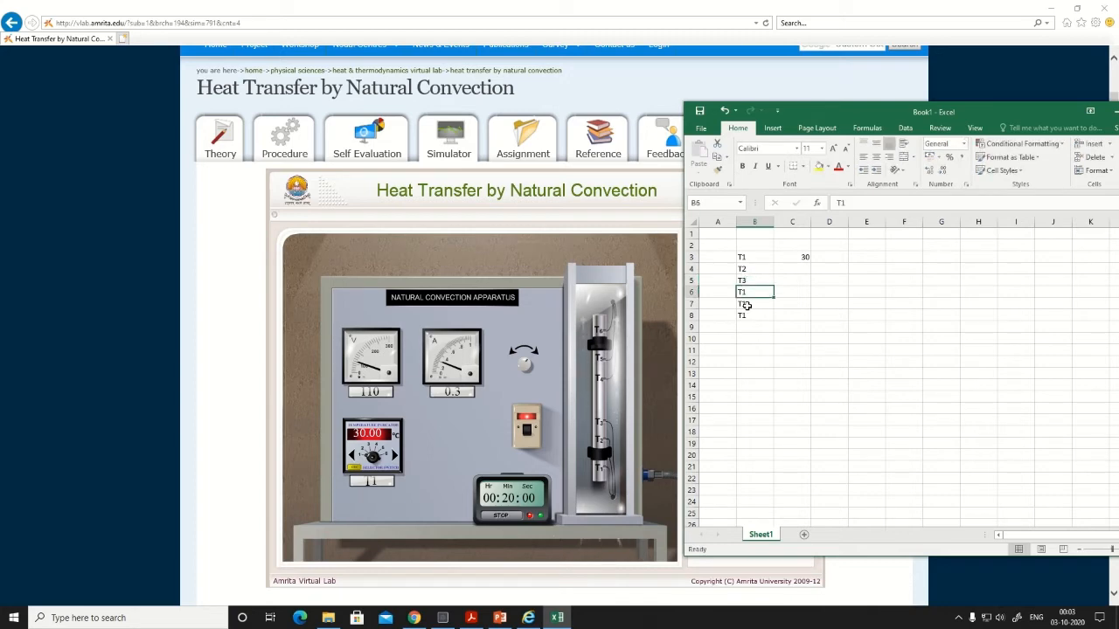
{"action": "type", "text": "T4"}
{"action": "key", "text": "Return"}
{"action": "type", "text": "T5"}
{"action": "key", "text": "Return"}
{"action": "type", "text": "T"}
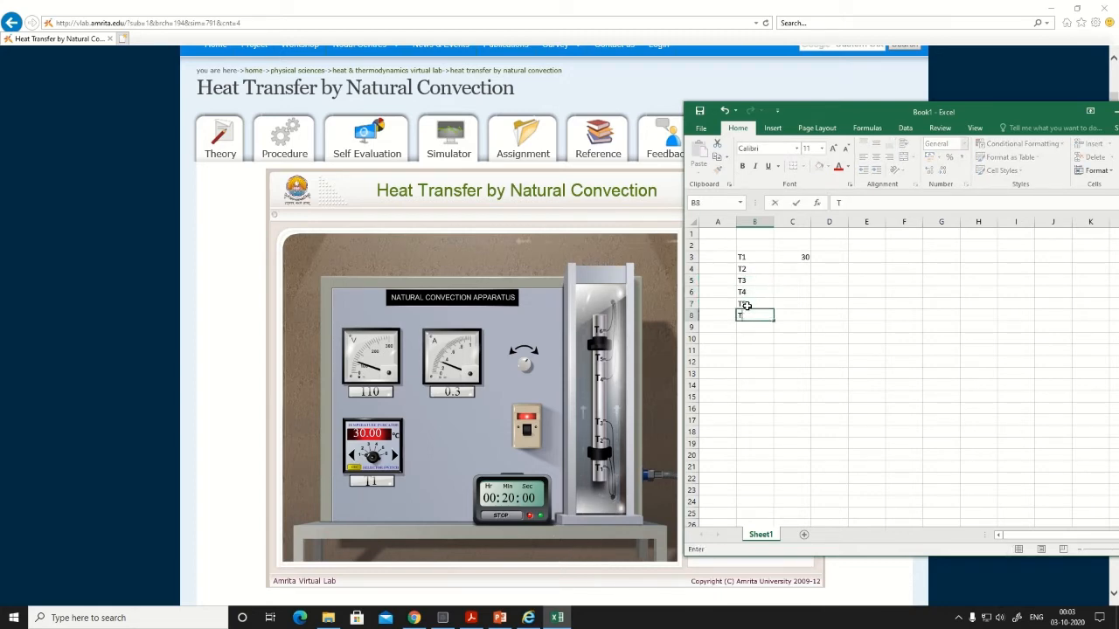
{"action": "type", "text": "6"}
{"action": "key", "text": "Return"}
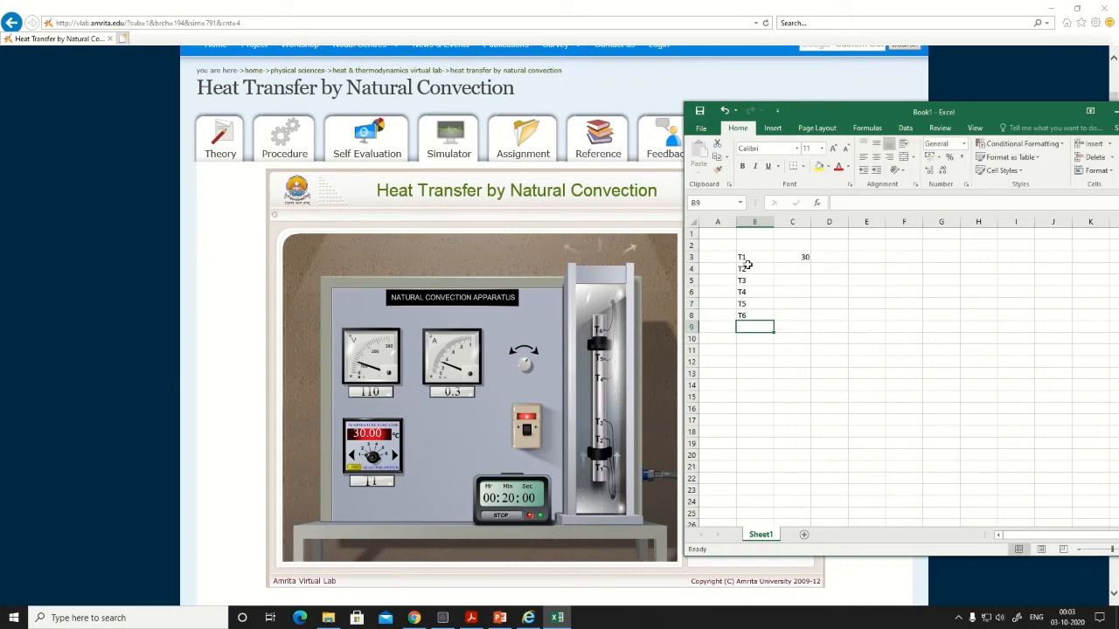
{"action": "left_click_drag", "start_coordinate": [753, 256], "coordinate": [796, 257]}
{"action": "left_click_drag", "start_coordinate": [741, 316], "coordinate": [785, 316]}
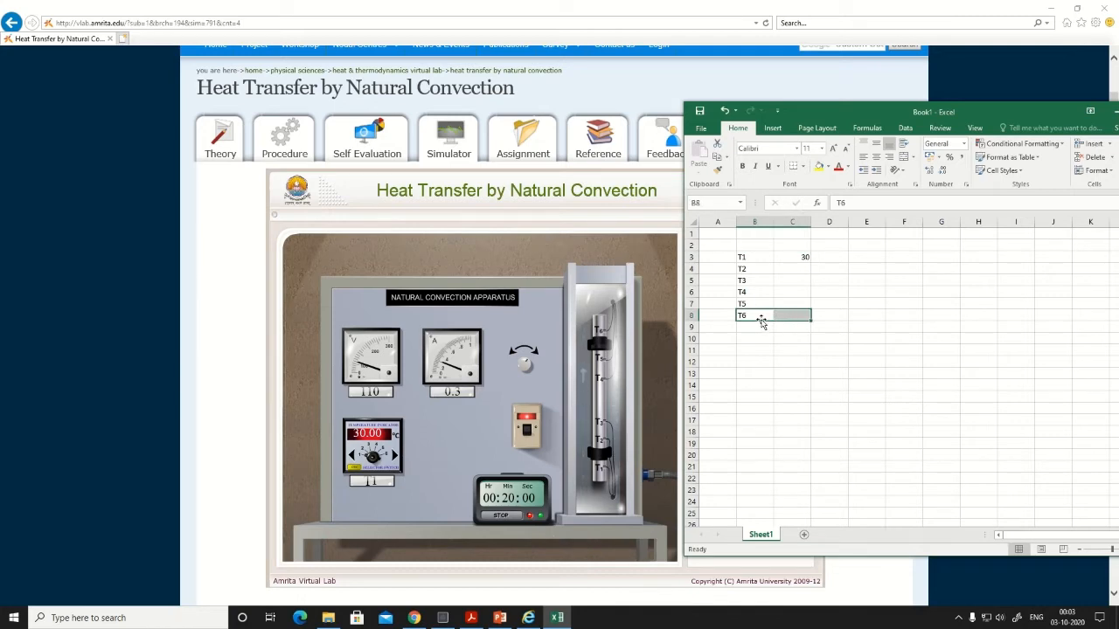
{"action": "left_click_drag", "start_coordinate": [743, 266], "coordinate": [746, 299]}
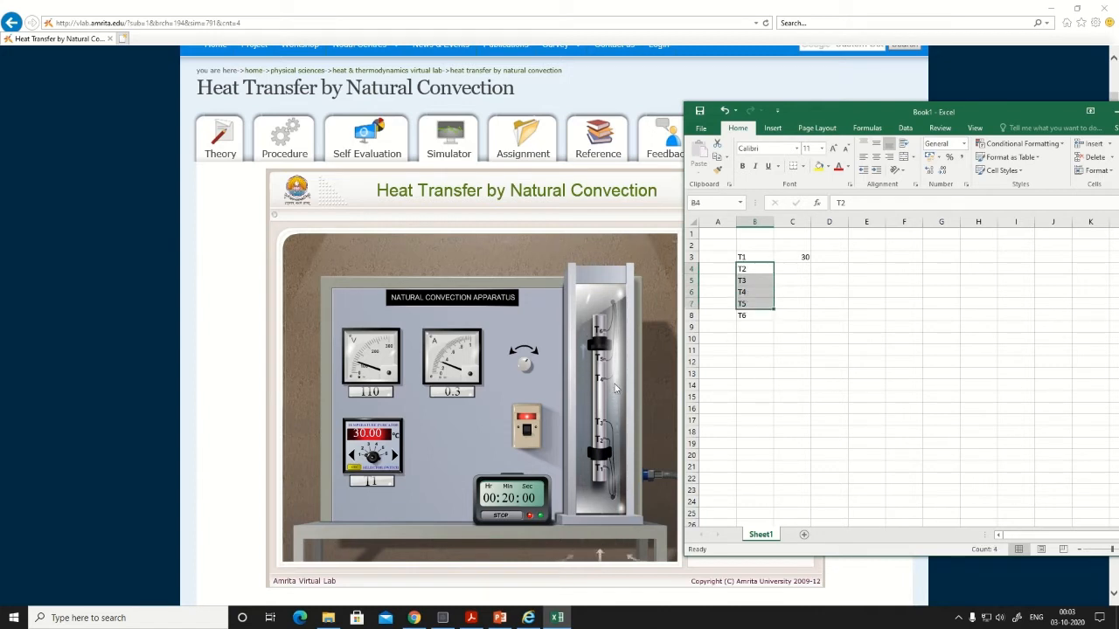
{"action": "left_click_drag", "start_coordinate": [743, 257], "coordinate": [791, 258]}
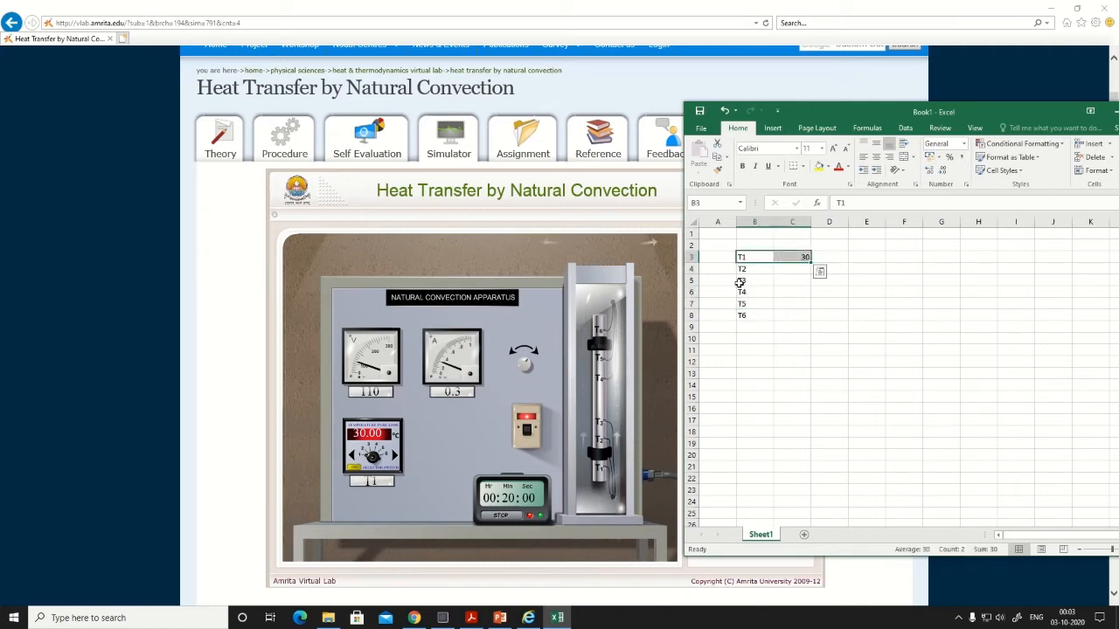
Step: Insert a row above T6 and fill it with a copy of the T1 label and its value
{"action": "left_click", "coordinate": [692, 268]}
{"action": "right_click", "coordinate": [694, 316]}
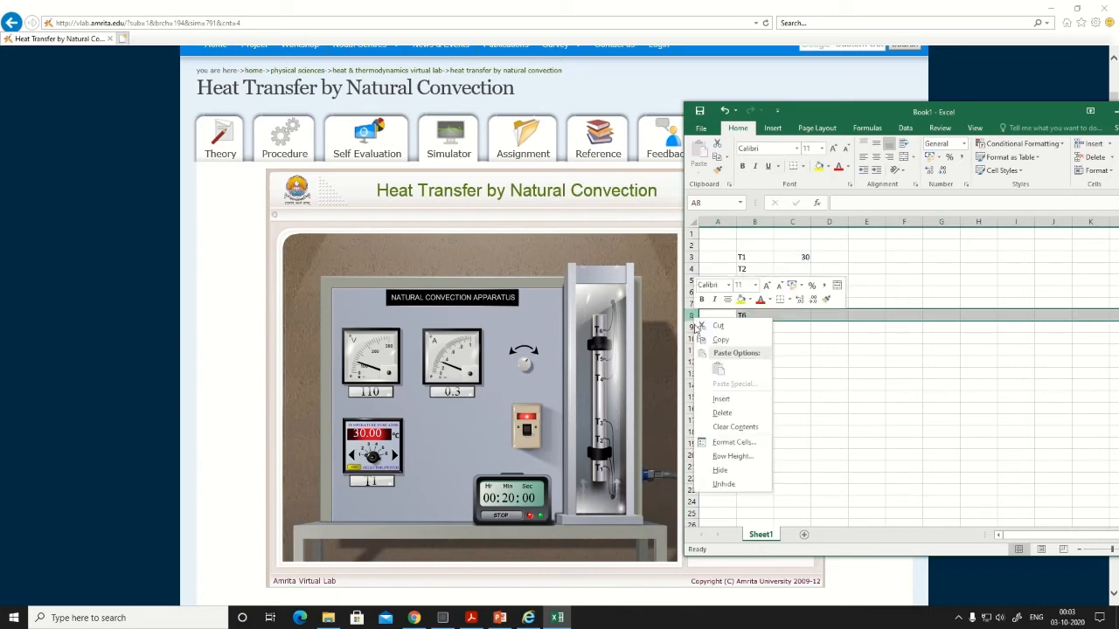
{"action": "left_click", "coordinate": [722, 402]}
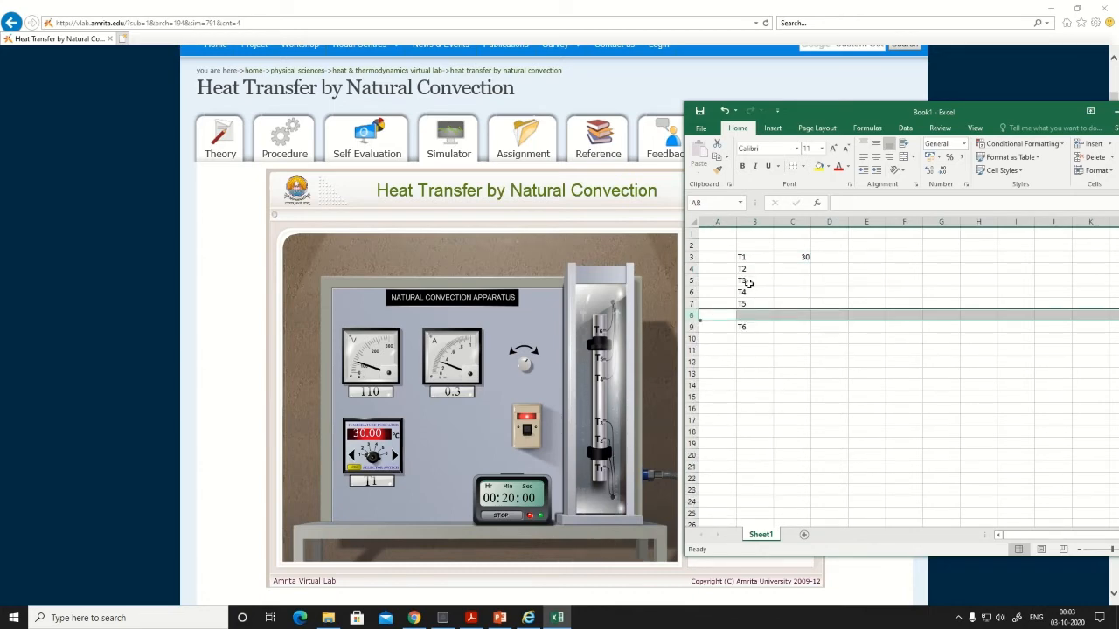
{"action": "left_click_drag", "start_coordinate": [744, 260], "coordinate": [795, 257]}
{"action": "key", "text": "ctrl+c"}
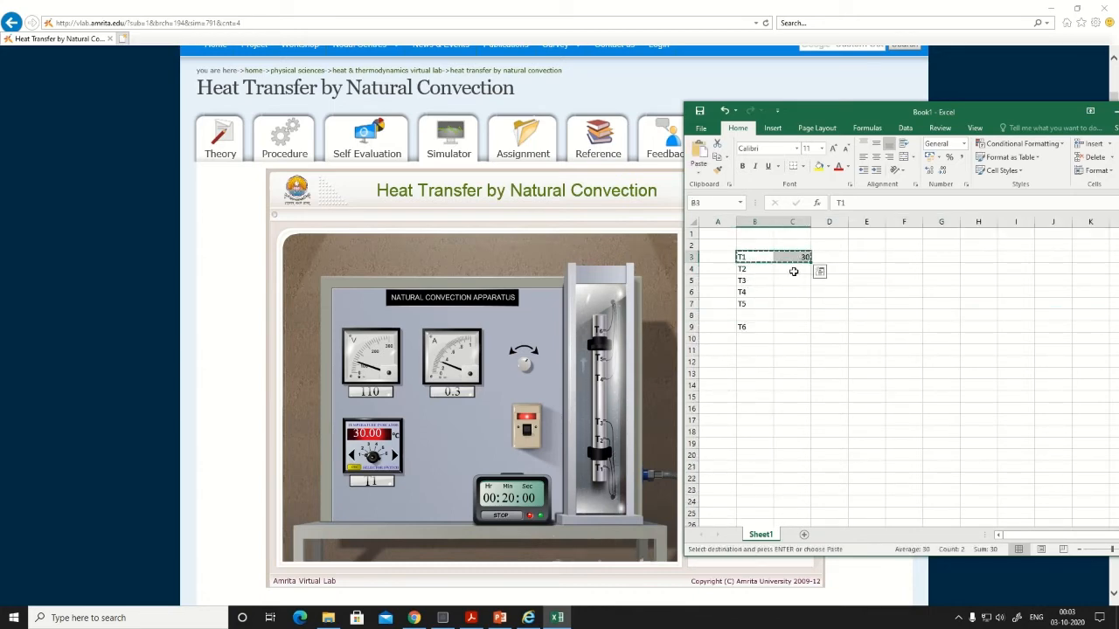
{"action": "left_click", "coordinate": [743, 316]}
{"action": "key", "text": "ctrl+v"}
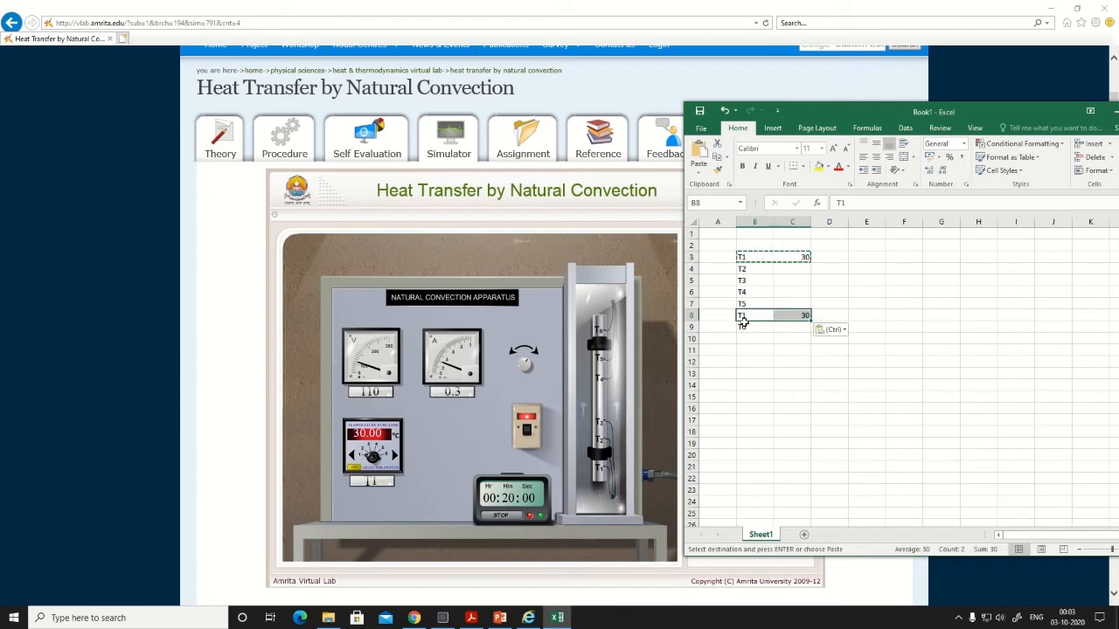
{"action": "key", "text": "Escape"}
Step: Apply all borders to the temperature labels and value cells in B3:C9
{"action": "left_click_drag", "start_coordinate": [747, 316], "coordinate": [791, 327]}
{"action": "left_click", "coordinate": [802, 167]}
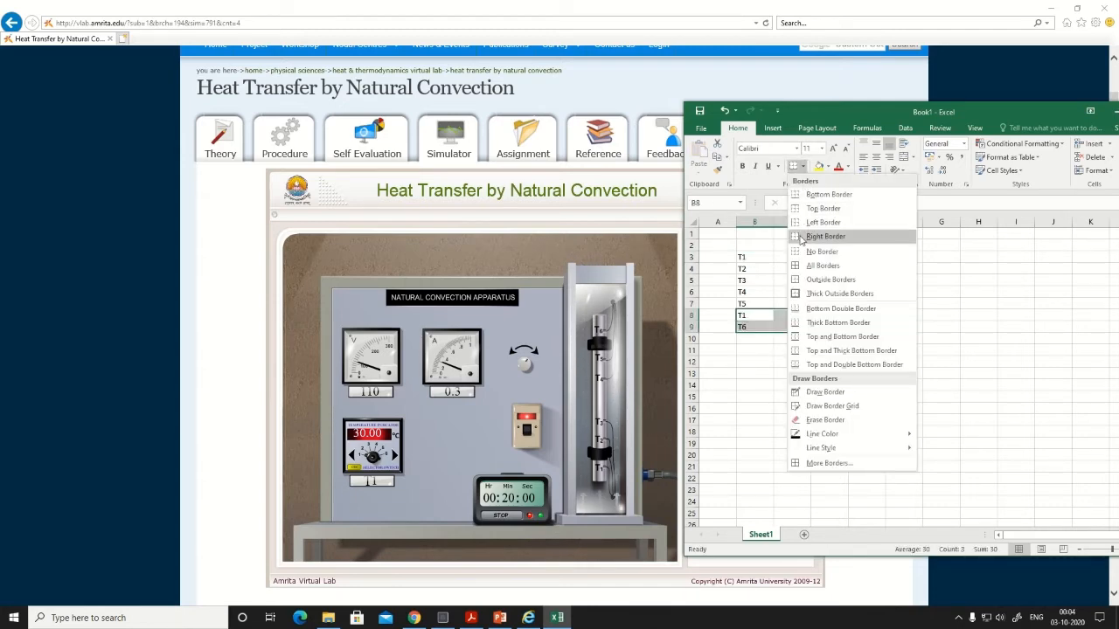
{"action": "left_click", "coordinate": [821, 266]}
{"action": "left_click", "coordinate": [829, 373]}
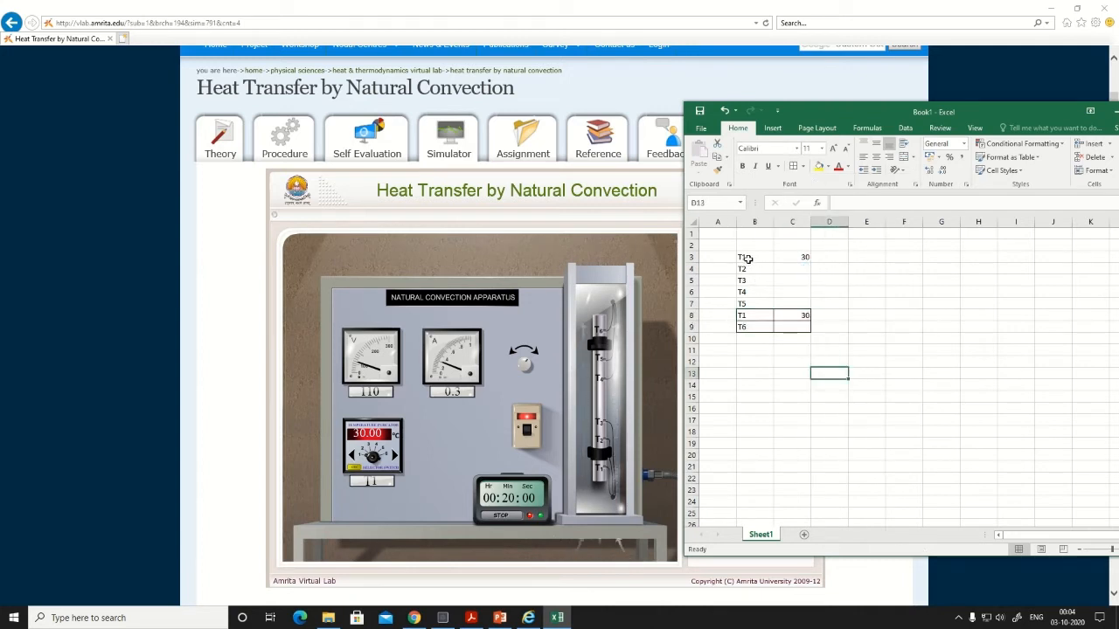
{"action": "left_click_drag", "start_coordinate": [745, 257], "coordinate": [780, 303]}
{"action": "left_click", "coordinate": [793, 166]}
{"action": "left_click", "coordinate": [829, 385]}
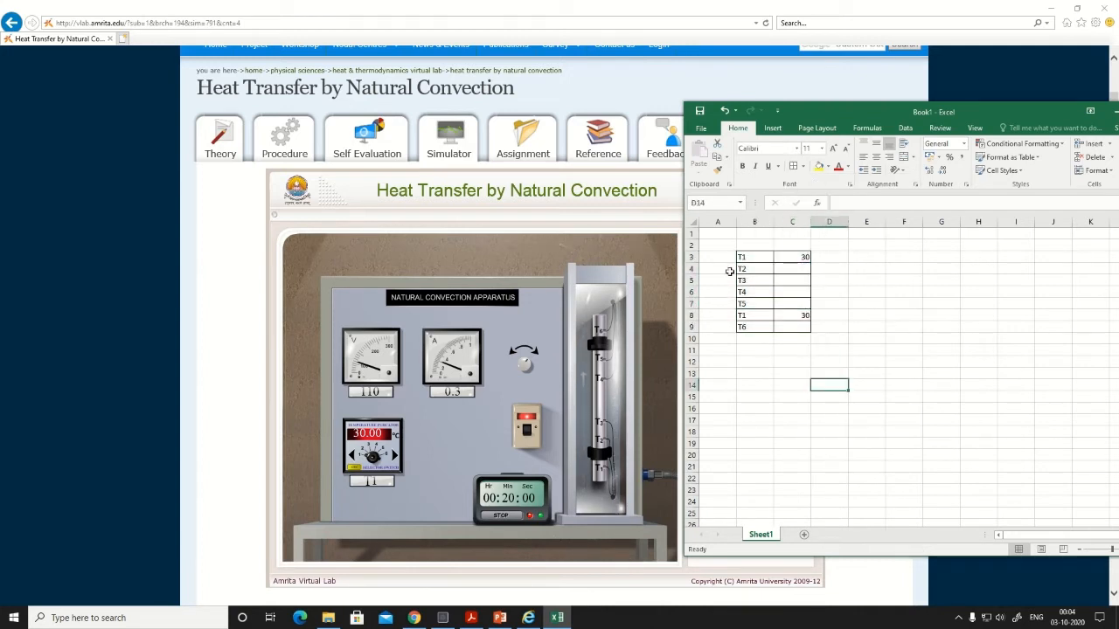
Step: Put a thick outline border around the block B3:C7 and another around B8:C9
{"action": "left_click_drag", "start_coordinate": [748, 257], "coordinate": [789, 303]}
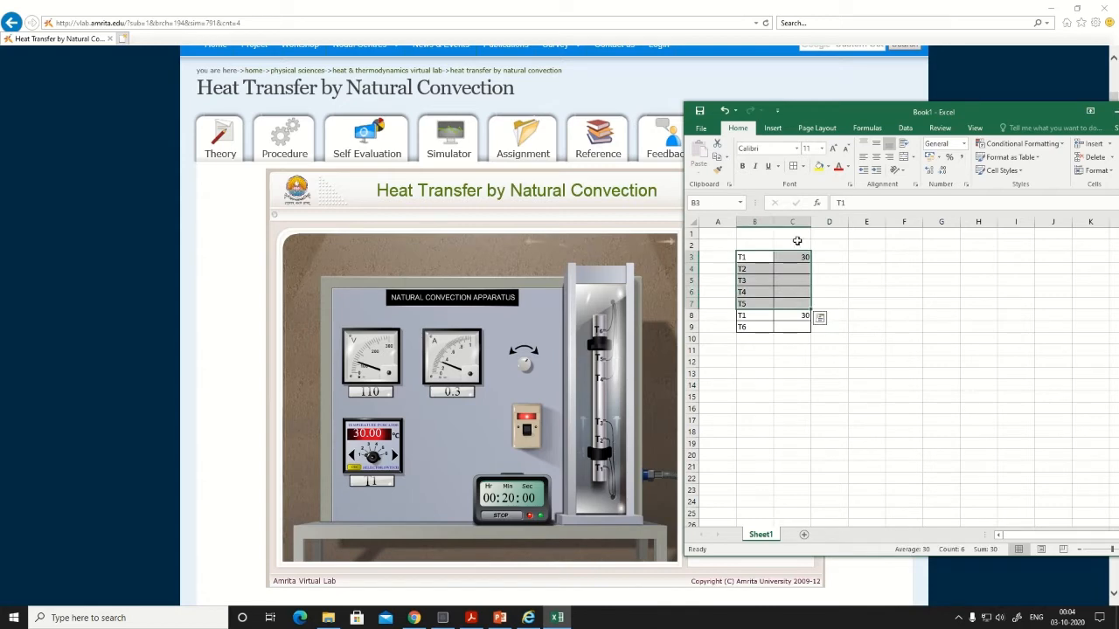
{"action": "left_click", "coordinate": [804, 167]}
{"action": "left_click", "coordinate": [813, 278]}
{"action": "left_click", "coordinate": [767, 322]}
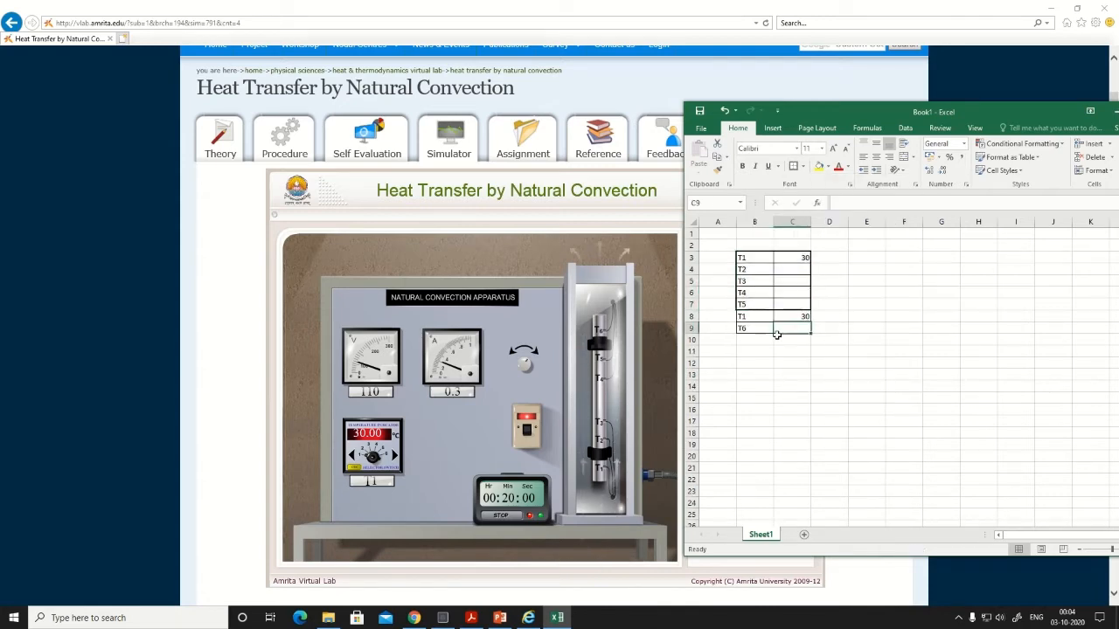
{"action": "left_click_drag", "start_coordinate": [767, 322], "coordinate": [785, 326]}
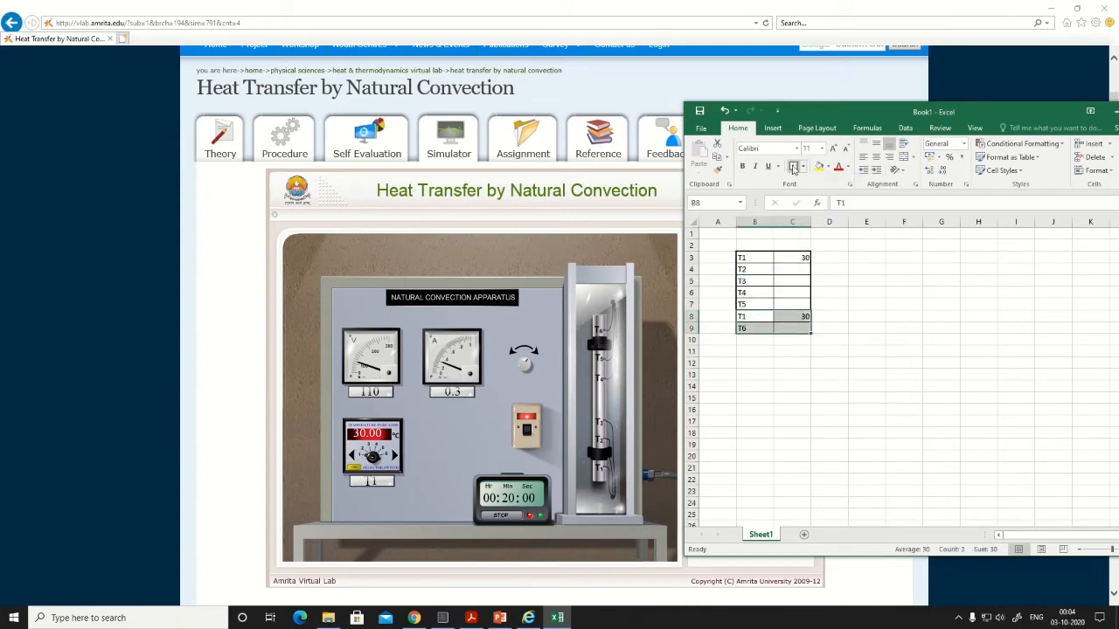
{"action": "left_click", "coordinate": [793, 166]}
{"action": "left_click", "coordinate": [850, 368]}
Step: Delete the entire row 3 with the first T1 entry, leaving the T1 copy above T6
{"action": "left_click", "coordinate": [778, 258]}
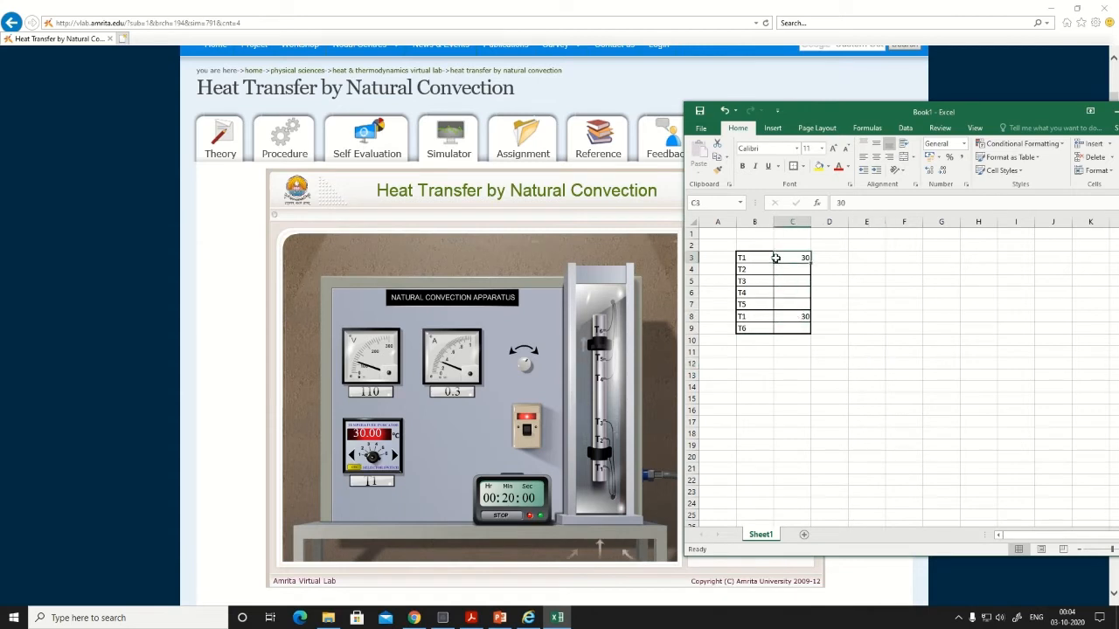
{"action": "right_click", "coordinate": [690, 258]}
{"action": "left_click", "coordinate": [717, 353]}
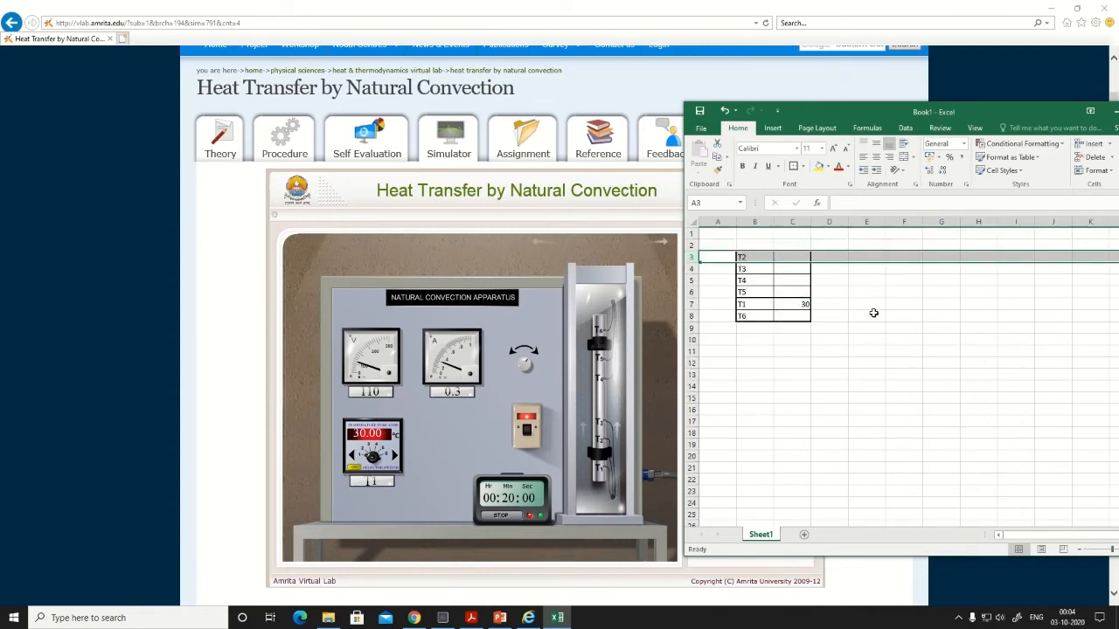
{"action": "left_click", "coordinate": [866, 316]}
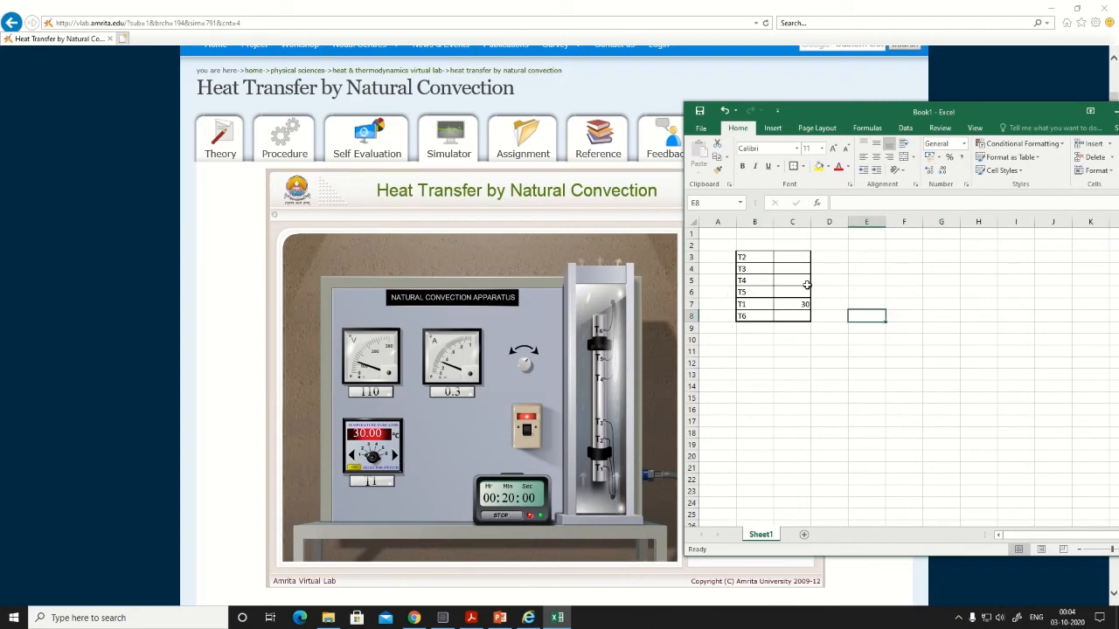
Step: Switch the simulator's temperature indicator to T2 and record 58.33 beside the T2 label in C3 of the Excel sheet
{"action": "left_click", "coordinate": [395, 456]}
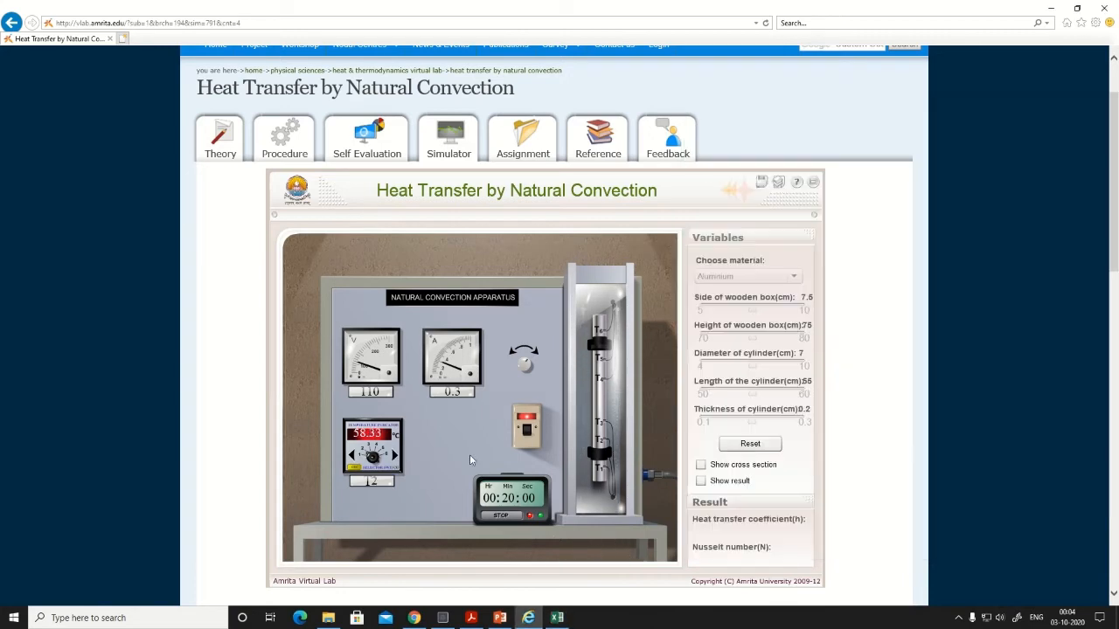
{"action": "left_click", "coordinate": [557, 618]}
{"action": "left_click", "coordinate": [795, 258]}
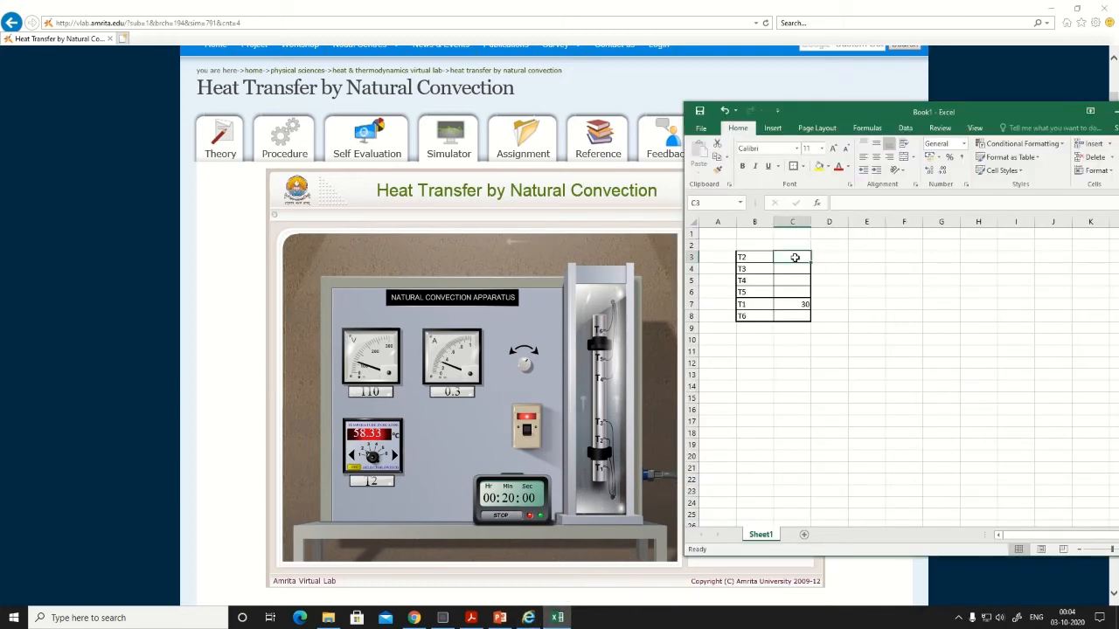
{"action": "type", "text": "58.33"}
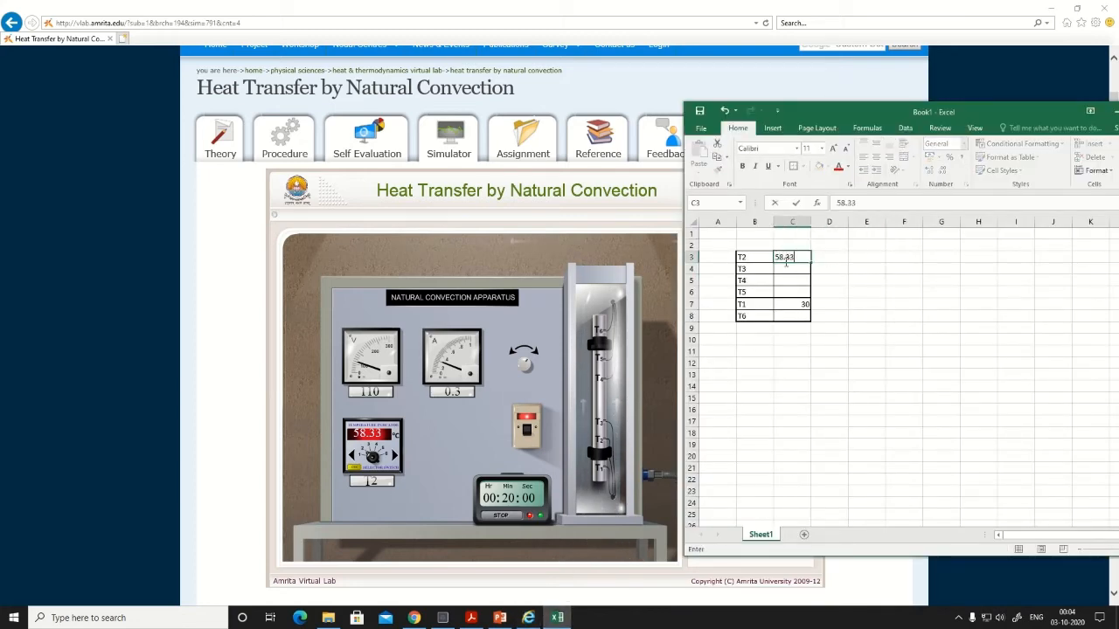
{"action": "key", "text": "Return"}
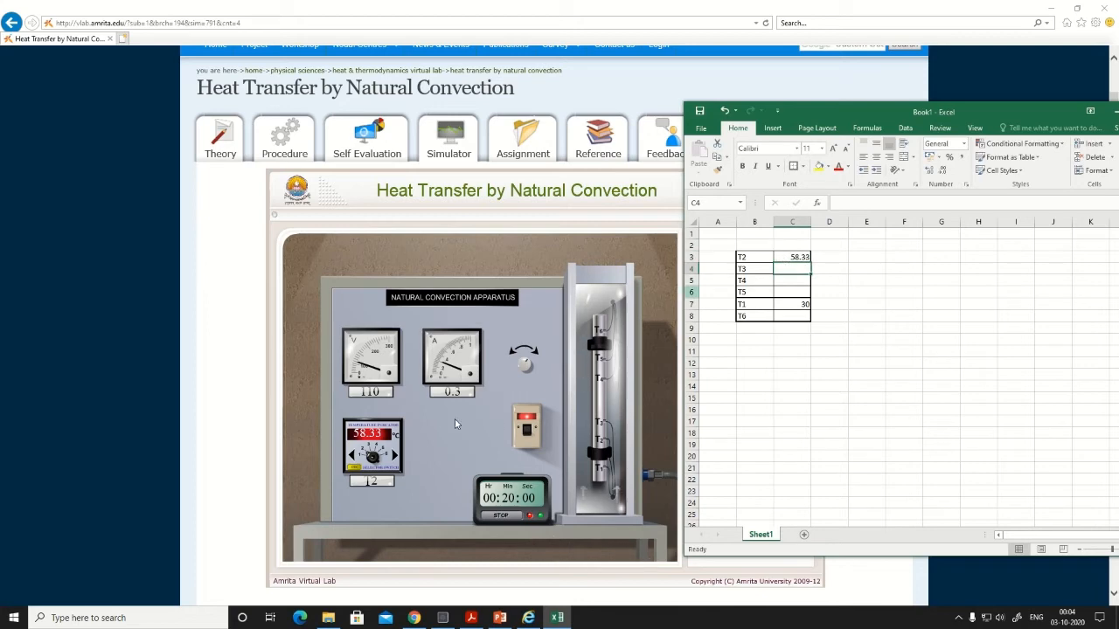
Step: Switch the simulator's temperature indicator to T3 and record 64.33 in cell C4 of the Excel sheet
{"action": "left_click", "coordinate": [395, 456]}
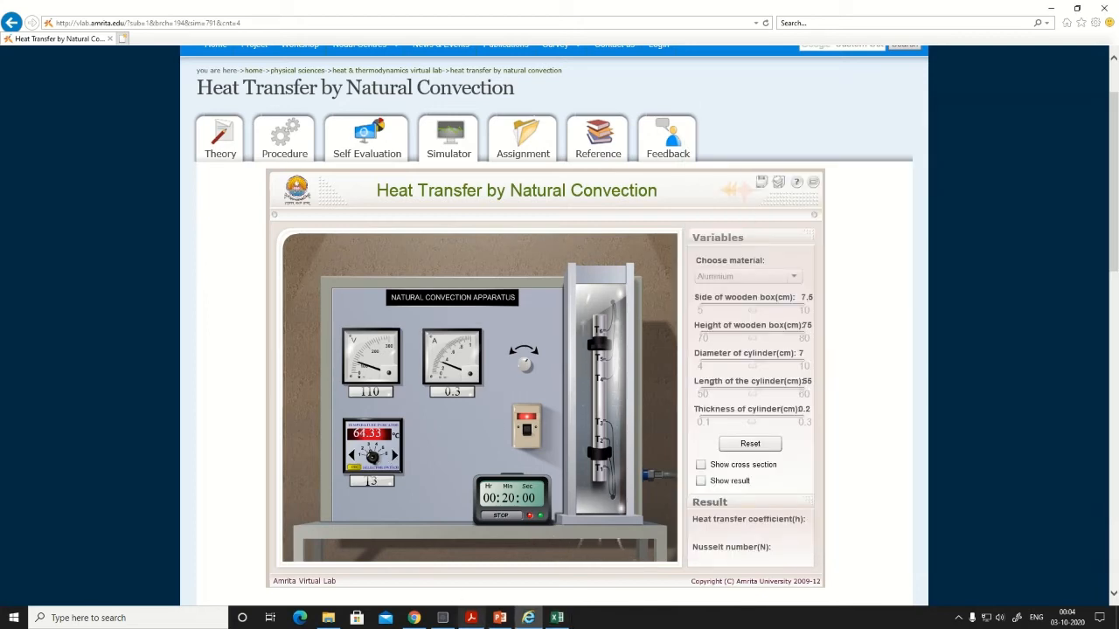
{"action": "left_click", "coordinate": [557, 618]}
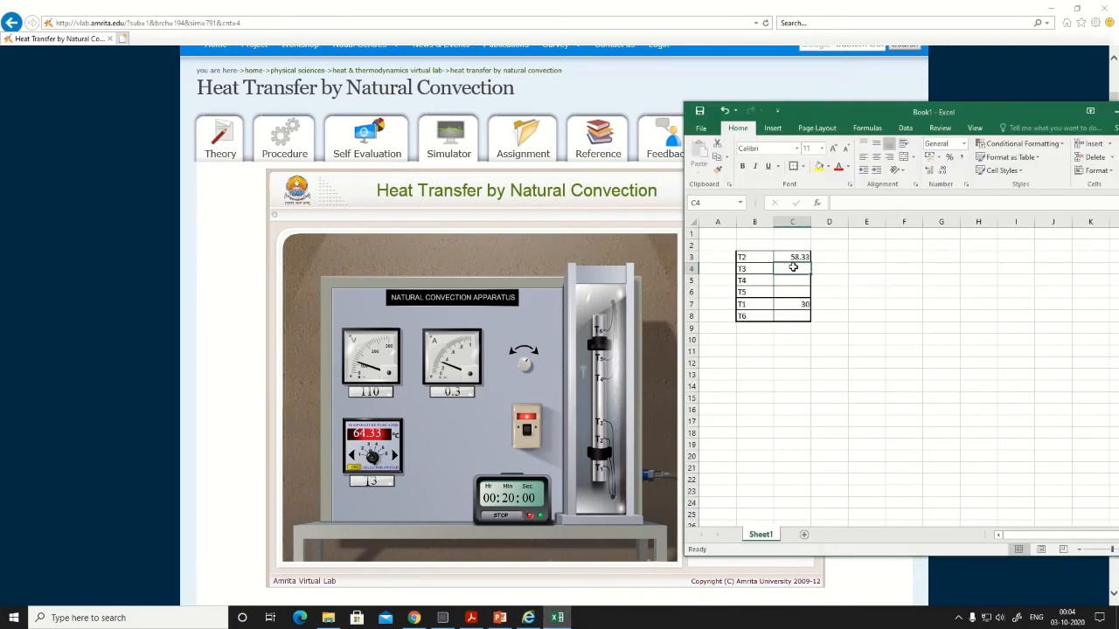
{"action": "type", "text": "64.33"}
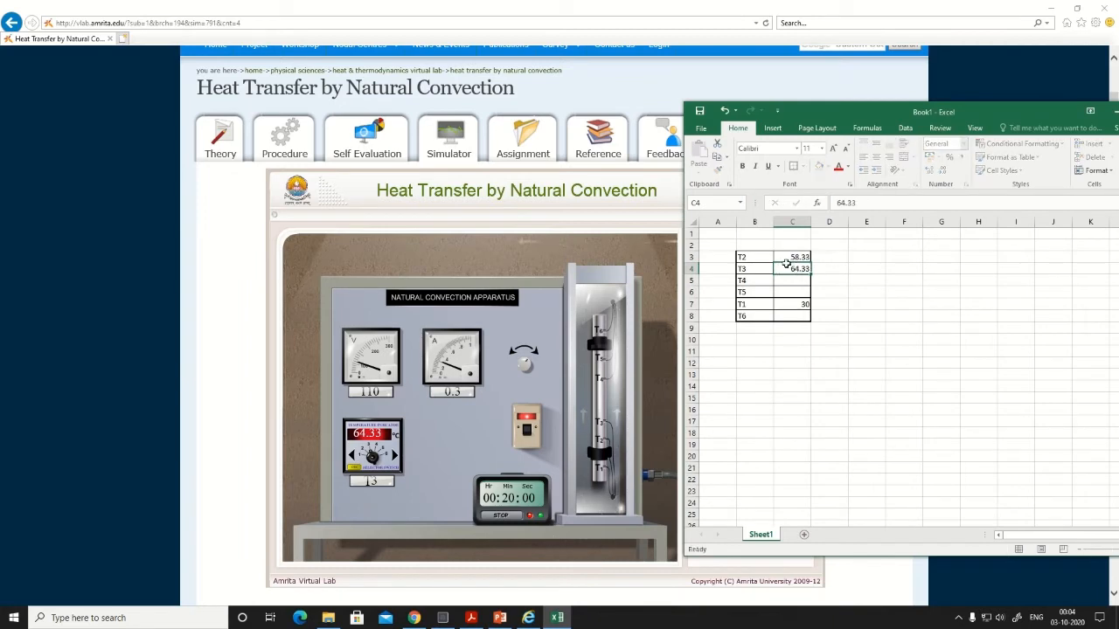
{"action": "key", "text": "Return"}
Step: Switch the simulator's temperature indicator to T4 and record 66.33 in cell C5 of the Excel sheet
{"action": "left_click", "coordinate": [559, 618]}
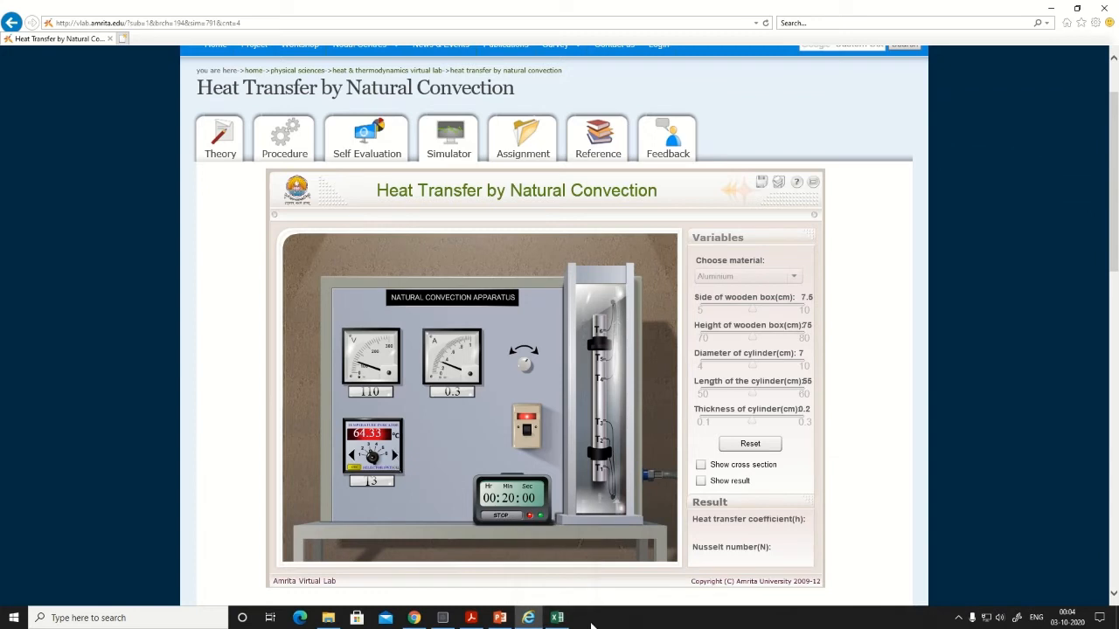
{"action": "left_click", "coordinate": [394, 455]}
{"action": "left_click", "coordinate": [557, 617]}
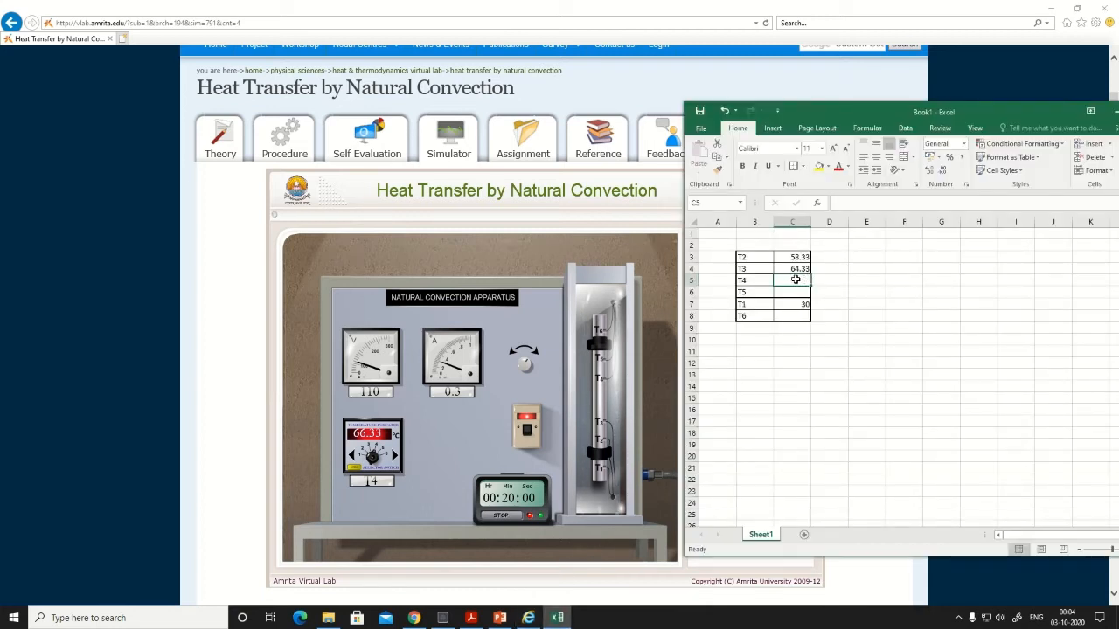
{"action": "type", "text": "66.33"}
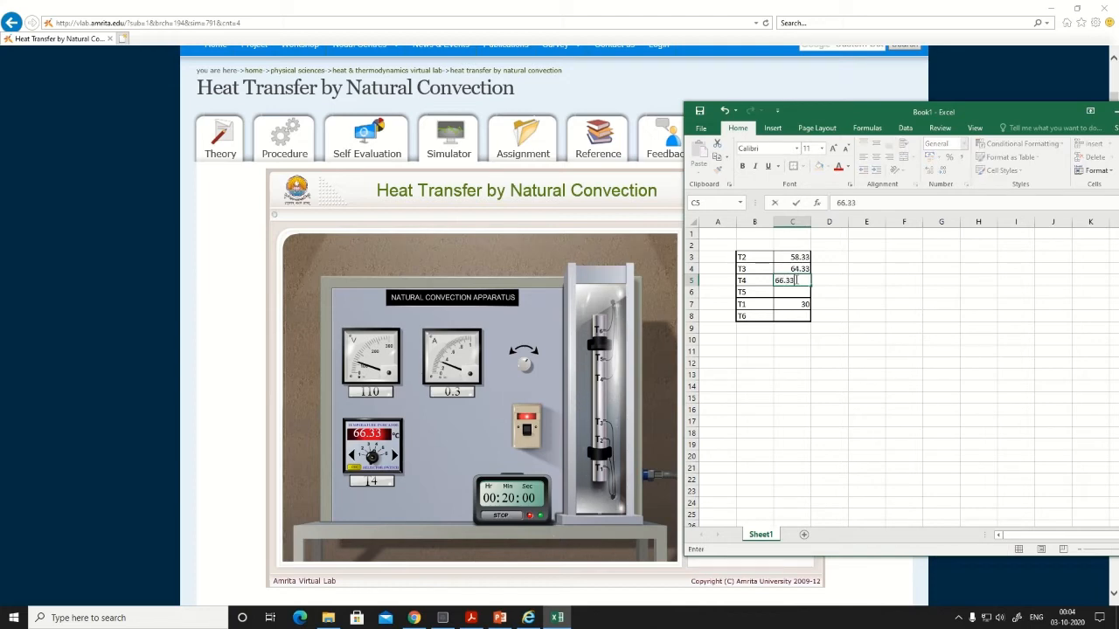
{"action": "key", "text": "Return"}
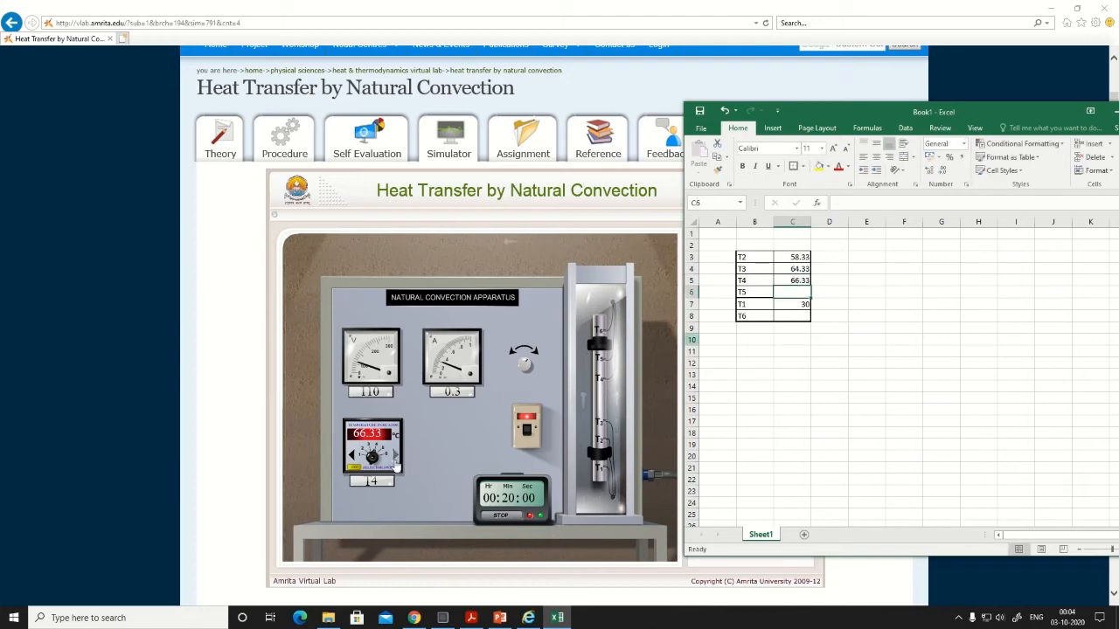
Step: Switch the simulator's temperature indicator to T5 and record 60.33 in cell C6 of the Excel sheet
{"action": "left_click", "coordinate": [398, 461]}
{"action": "left_click", "coordinate": [557, 618]}
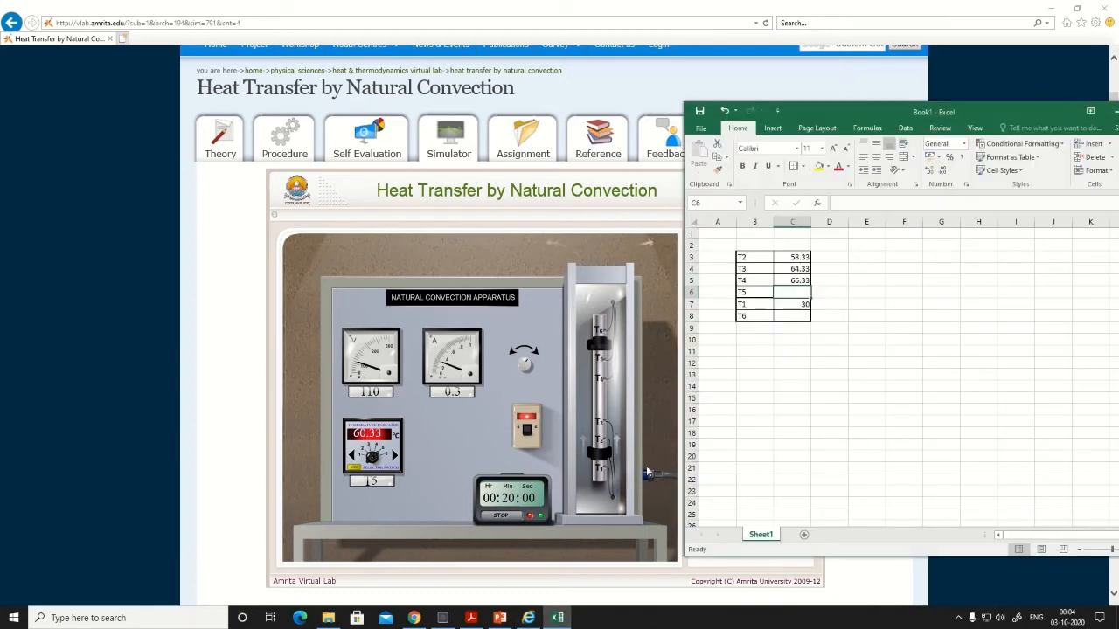
{"action": "type", "text": "60.33"}
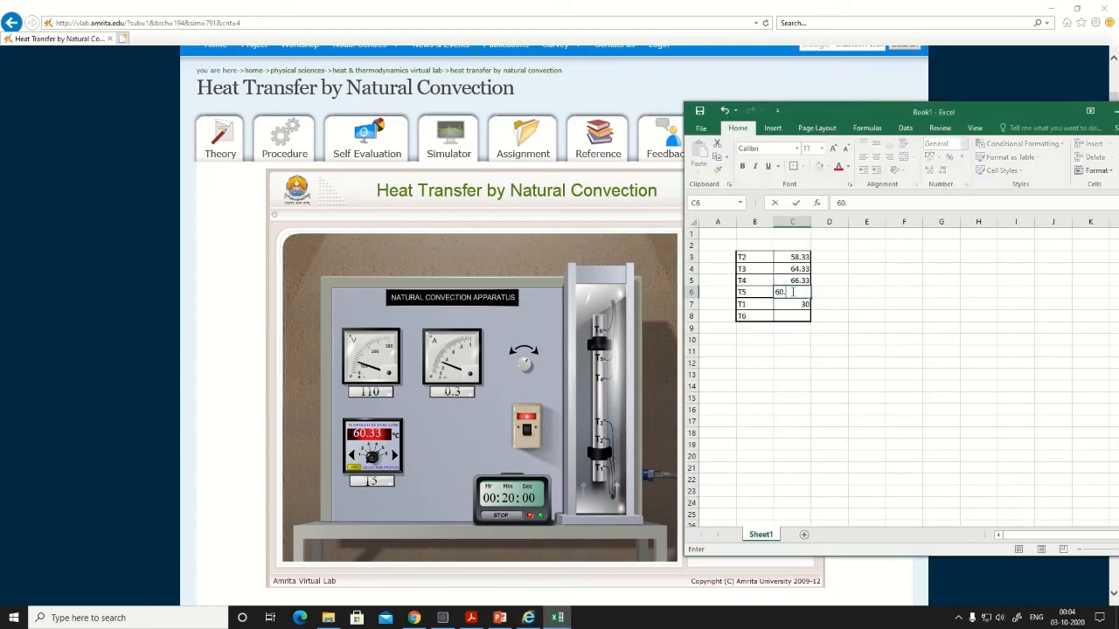
{"action": "key", "text": "Return"}
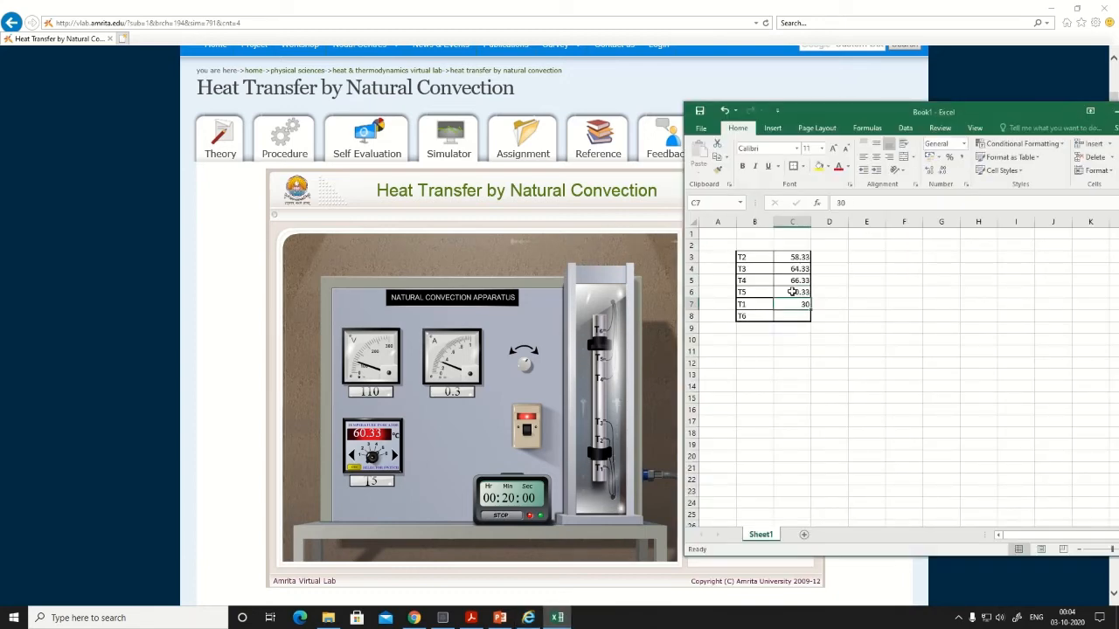
Step: Switch the simulator's temperature indicator to T6 and record 36 in cell C8 of the Excel sheet
{"action": "left_click", "coordinate": [395, 463]}
{"action": "left_click", "coordinate": [557, 618]}
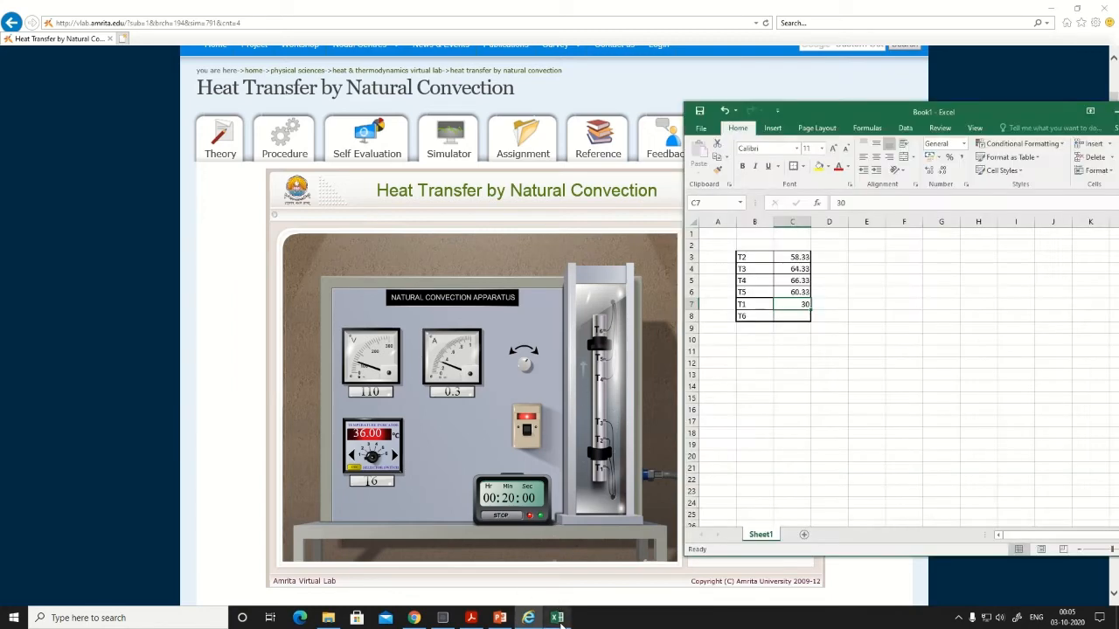
{"action": "left_click", "coordinate": [799, 313]}
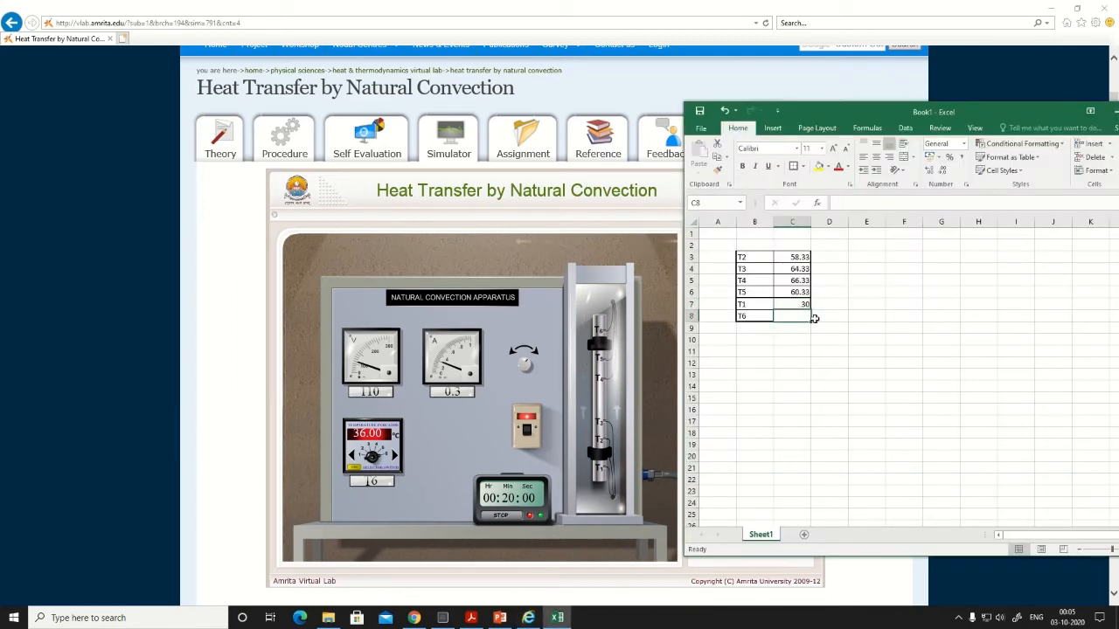
{"action": "type", "text": "36"}
{"action": "key", "text": "Return"}
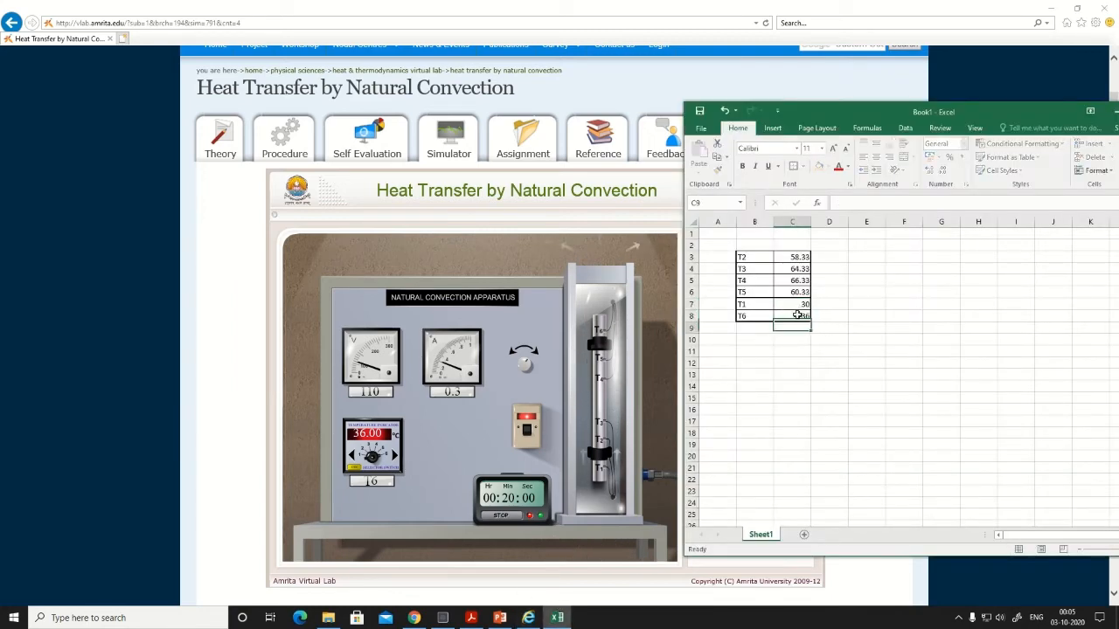
Step: Merge and center D3:D6 beside T2 to T5, and D7:D8 beside T1 and T6
{"action": "left_click_drag", "start_coordinate": [821, 255], "coordinate": [821, 295]}
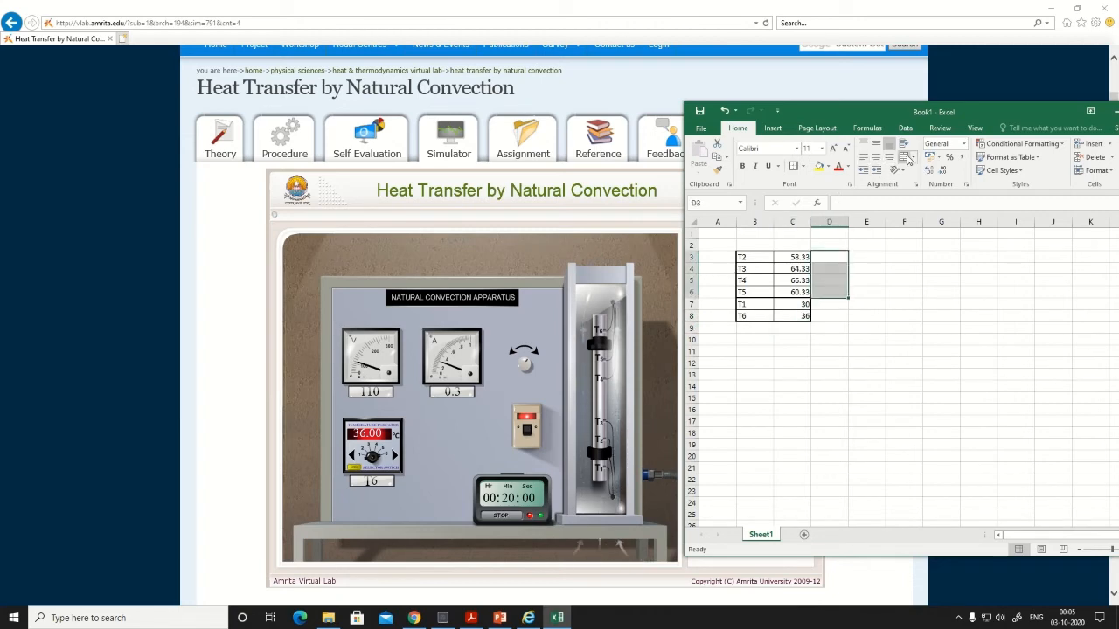
{"action": "left_click", "coordinate": [865, 316]}
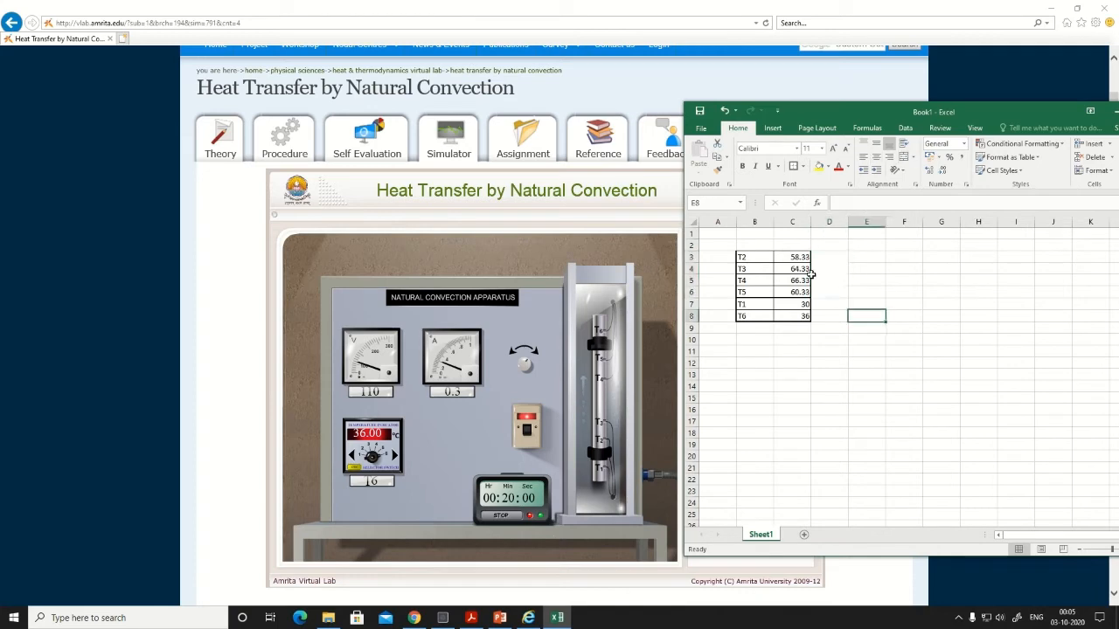
{"action": "left_click_drag", "start_coordinate": [826, 304], "coordinate": [827, 316]}
{"action": "left_click", "coordinate": [905, 157]}
{"action": "left_click", "coordinate": [882, 302]}
Step: Calculate the average of T2 to T5 in the merged cell D3:D6 with the formula =sum(C3:C6)/4
{"action": "left_click_drag", "start_coordinate": [826, 257], "coordinate": [826, 291]}
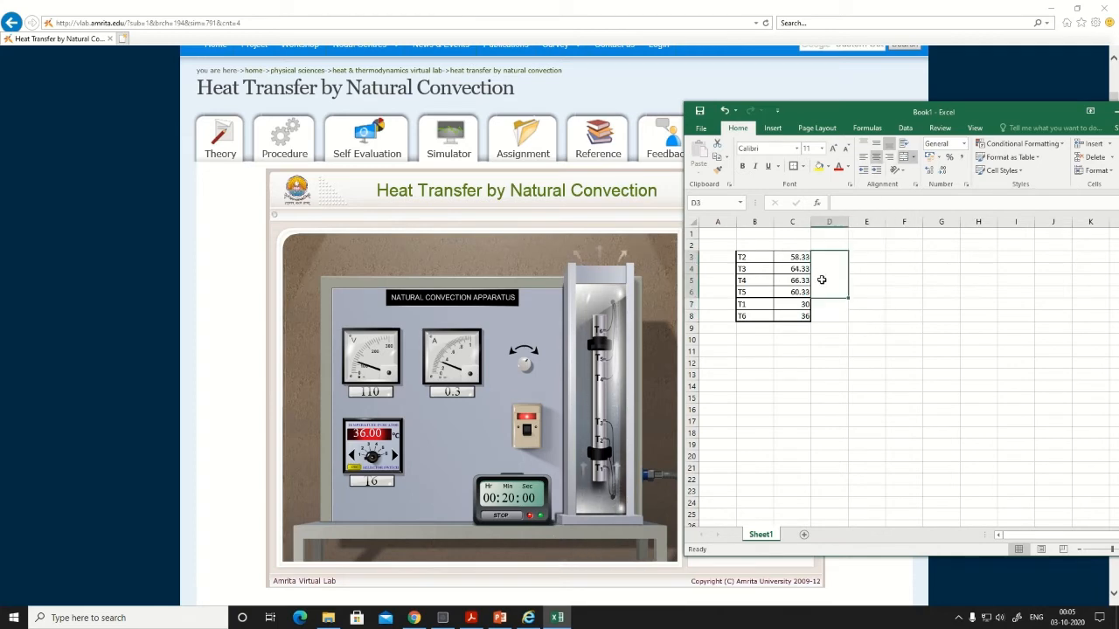
{"action": "type", "text": "="}
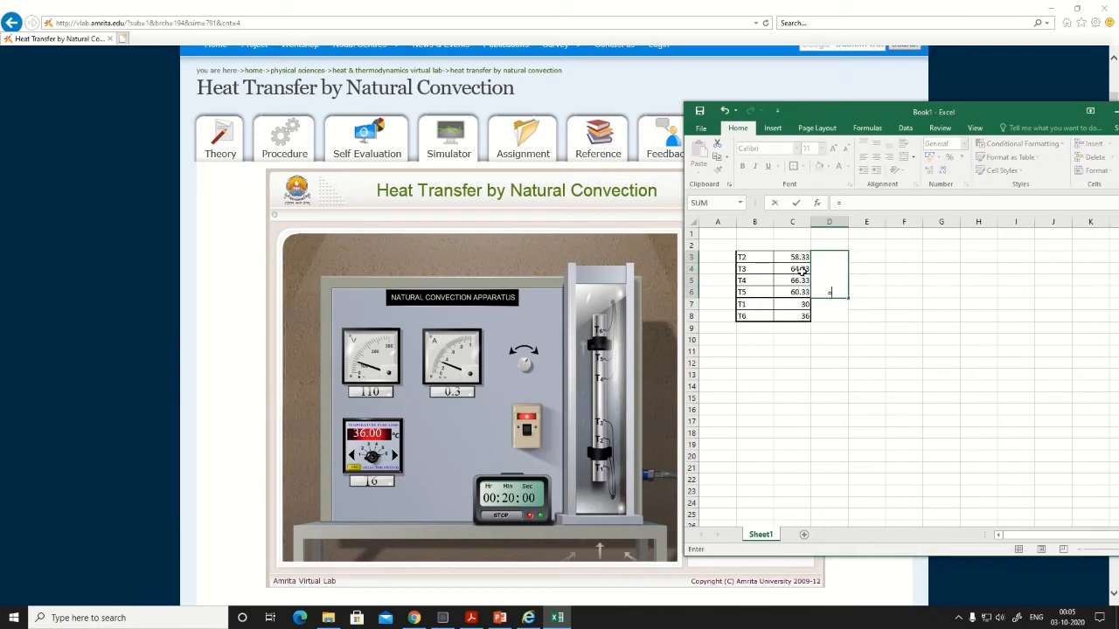
{"action": "type", "text": "sum("}
{"action": "left_click_drag", "start_coordinate": [797, 257], "coordinate": [798, 292]}
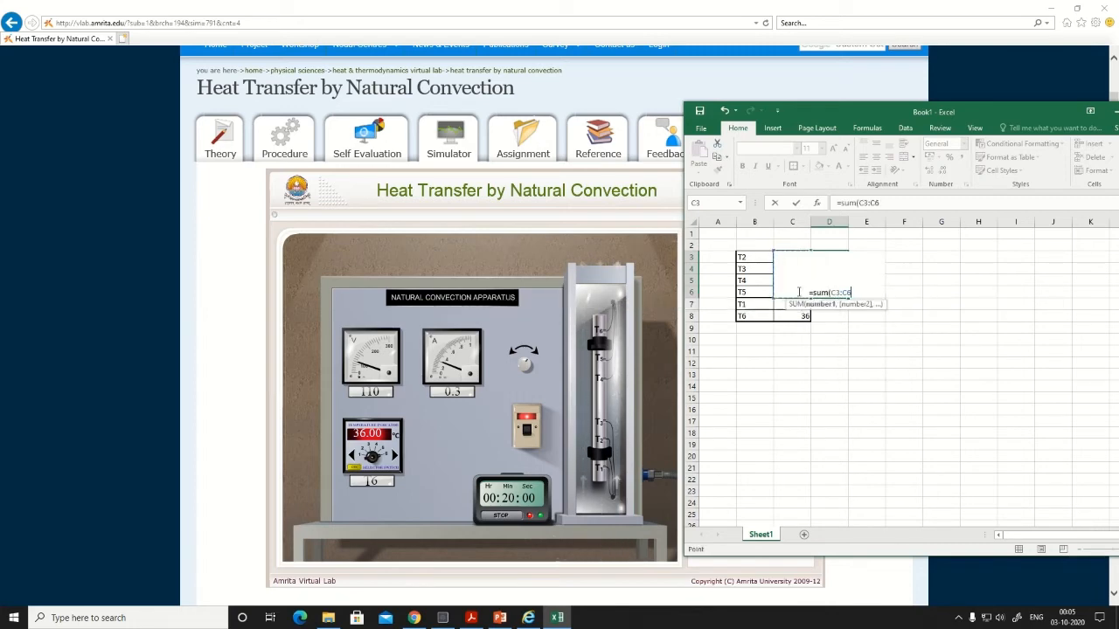
{"action": "type", "text": ")/4"}
{"action": "key", "text": "Return"}
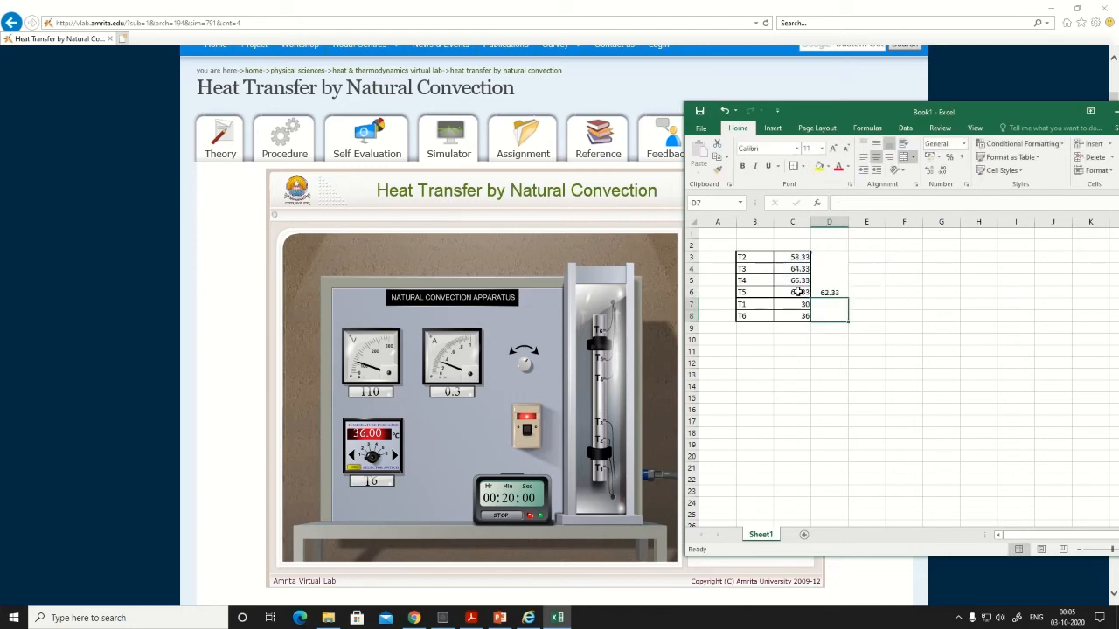
Step: Calculate the average of T1 and T6 in the merged cell D7:D8 as the sum of C7:C8 divided by 2, accepting the suggested formula correction
{"action": "type", "text": "="}
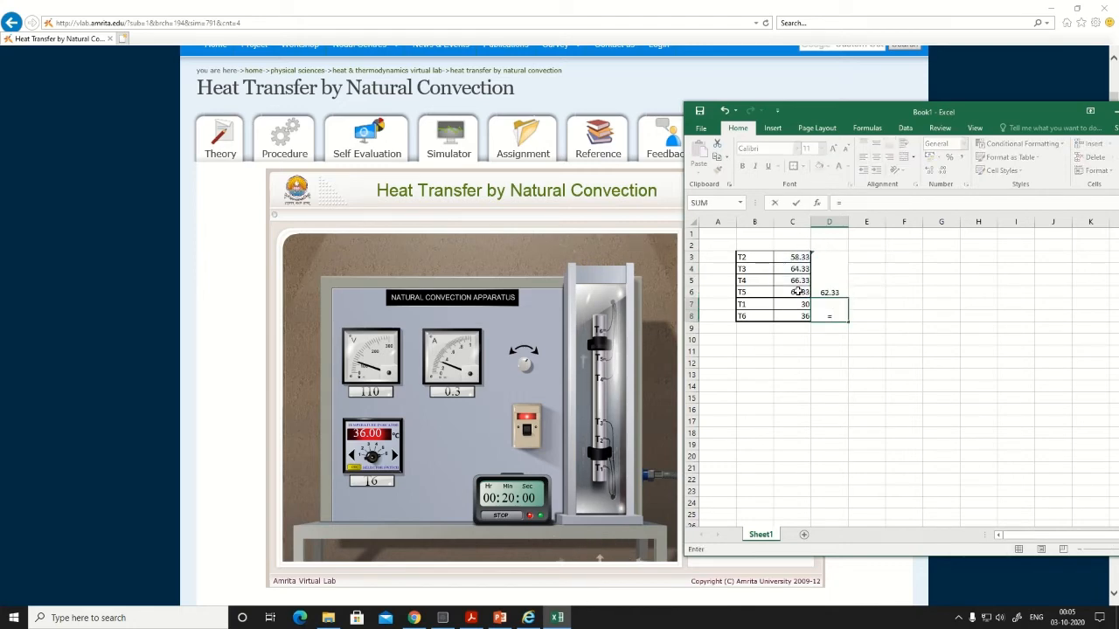
{"action": "type", "text": "(sum("}
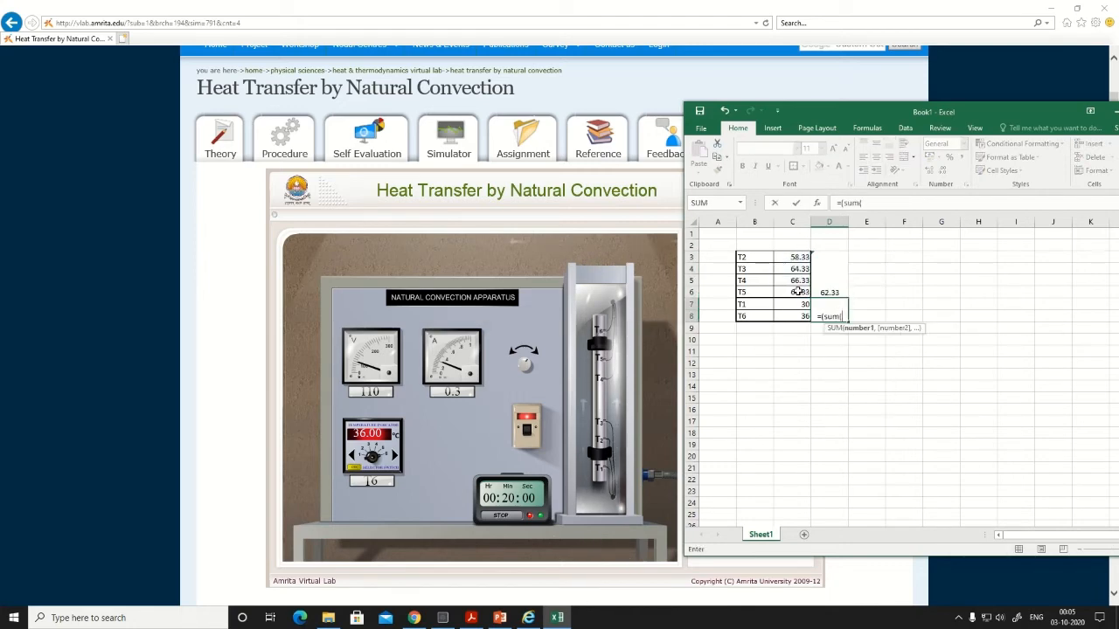
{"action": "left_click_drag", "start_coordinate": [789, 304], "coordinate": [795, 313]}
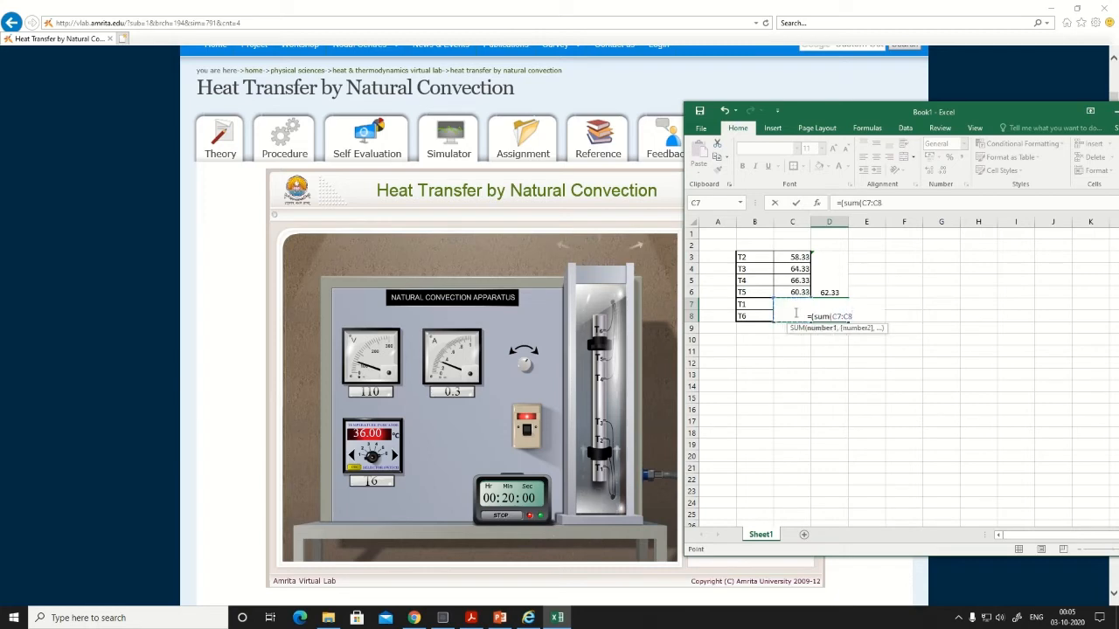
{"action": "type", "text": ")/2"}
{"action": "key", "text": "Return"}
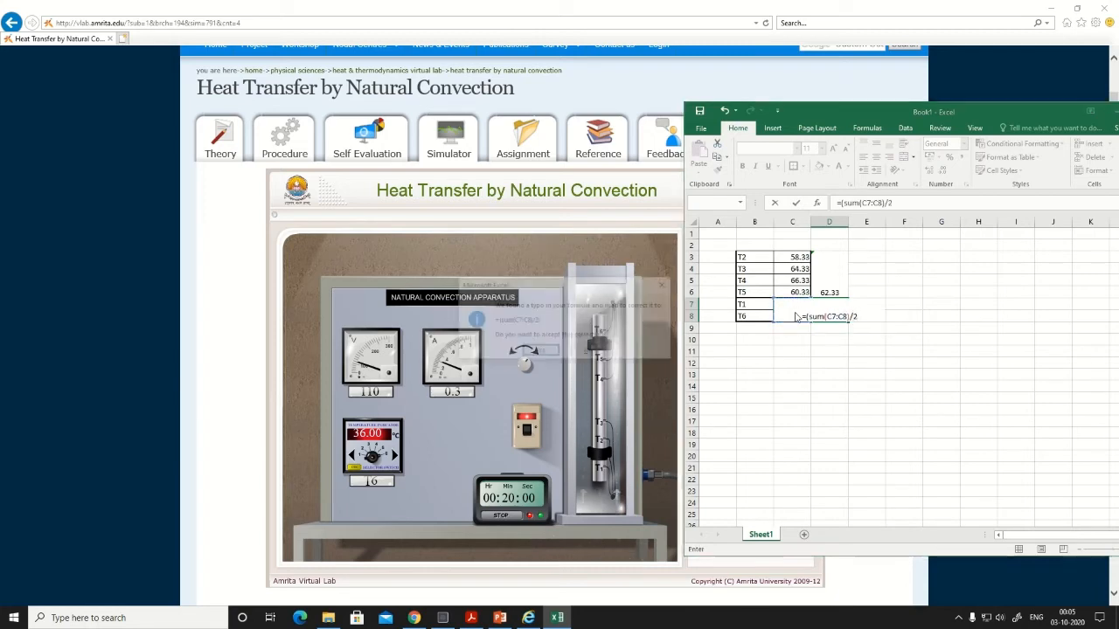
{"action": "key", "text": "Return"}
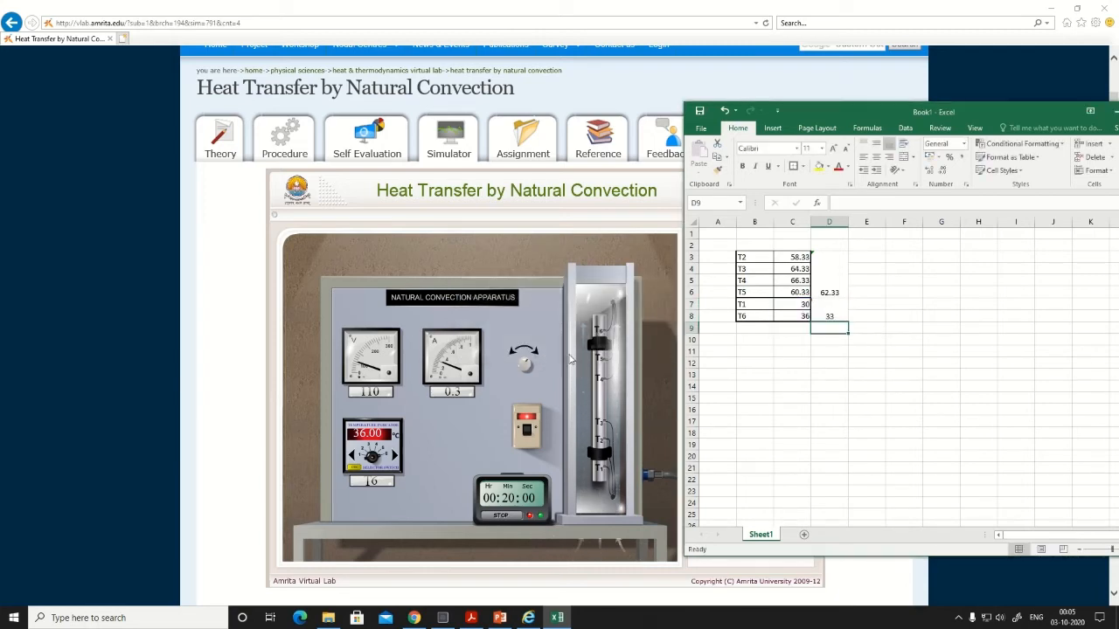
Step: Vertically centre the averages in the merged cells D3:D6 and D7:D8 with middle alignment
{"action": "left_click", "coordinate": [824, 307]}
{"action": "left_click", "coordinate": [826, 277]}
{"action": "left_click_drag", "start_coordinate": [826, 277], "coordinate": [828, 316]}
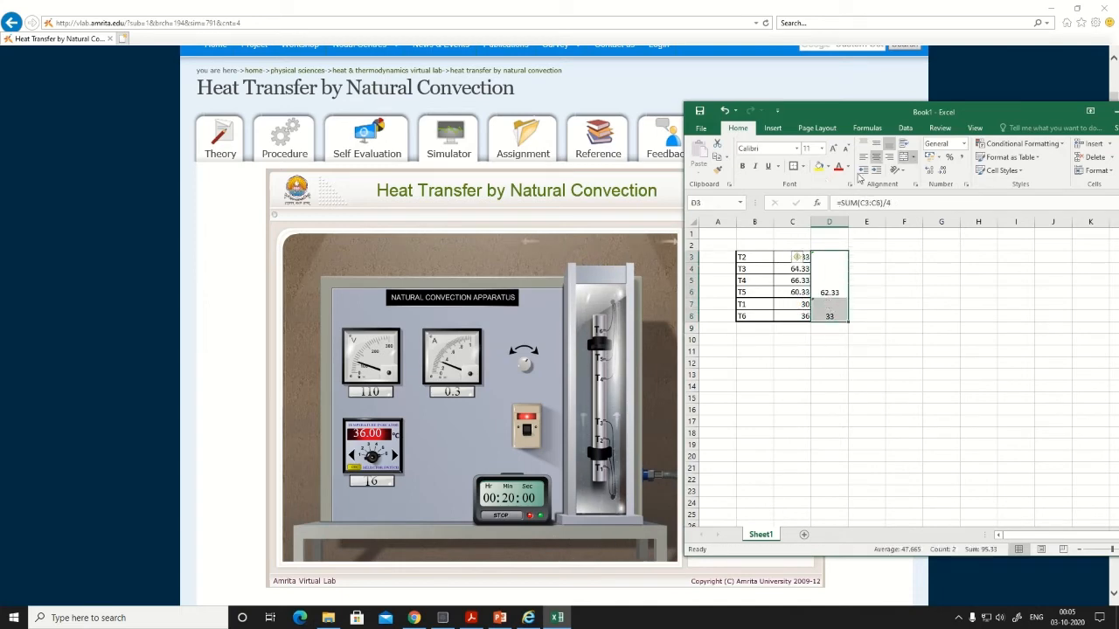
{"action": "left_click", "coordinate": [876, 144]}
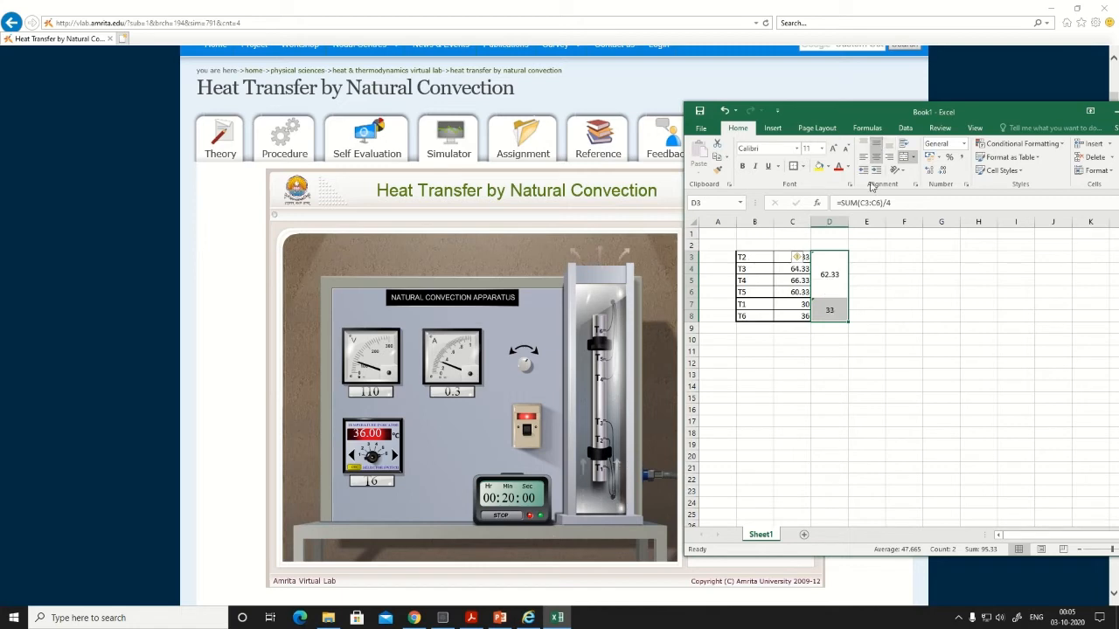
{"action": "left_click", "coordinate": [867, 270]}
{"action": "left_click", "coordinate": [806, 374]}
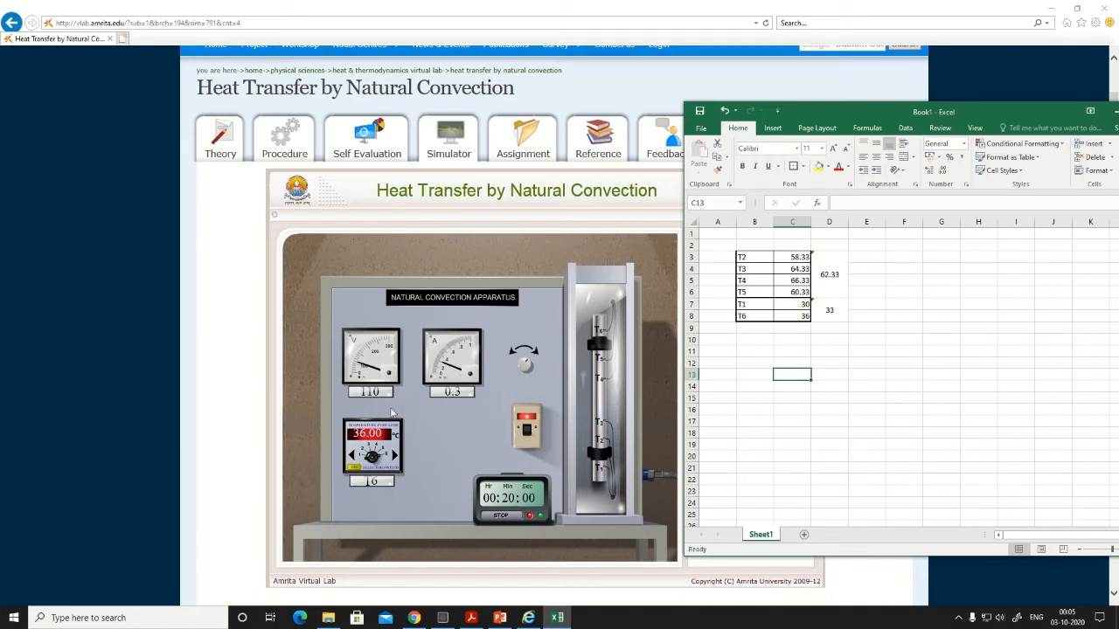
Step: Label cell B10 as Q and calculate the heat input in C10 with the formula =110*0.3
{"action": "left_click", "coordinate": [760, 340]}
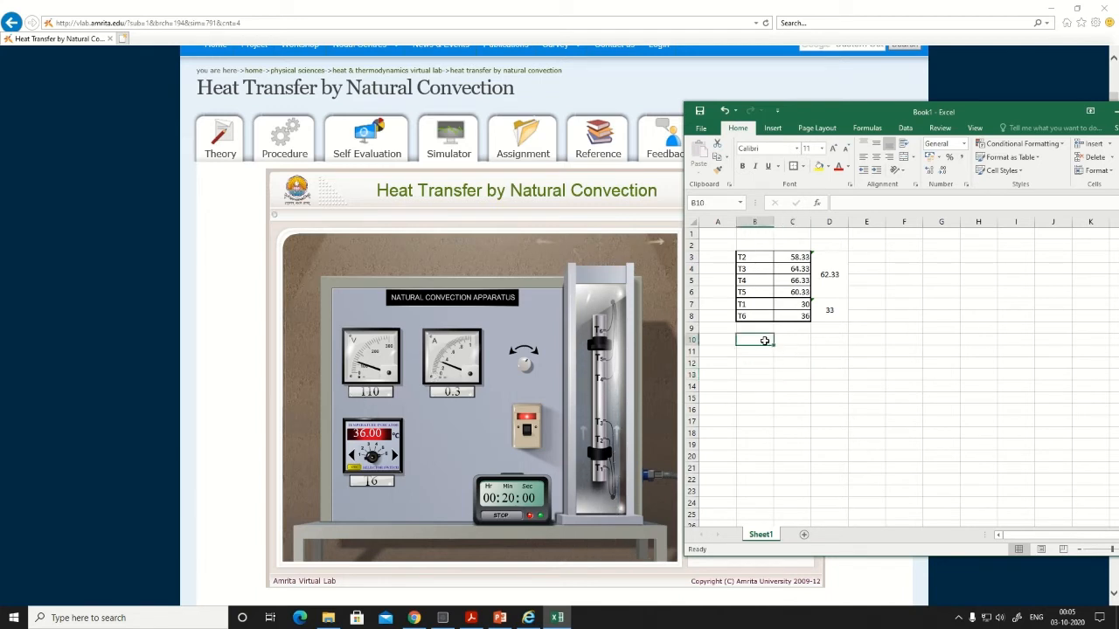
{"action": "type", "text": "q"}
{"action": "key", "text": "Tab"}
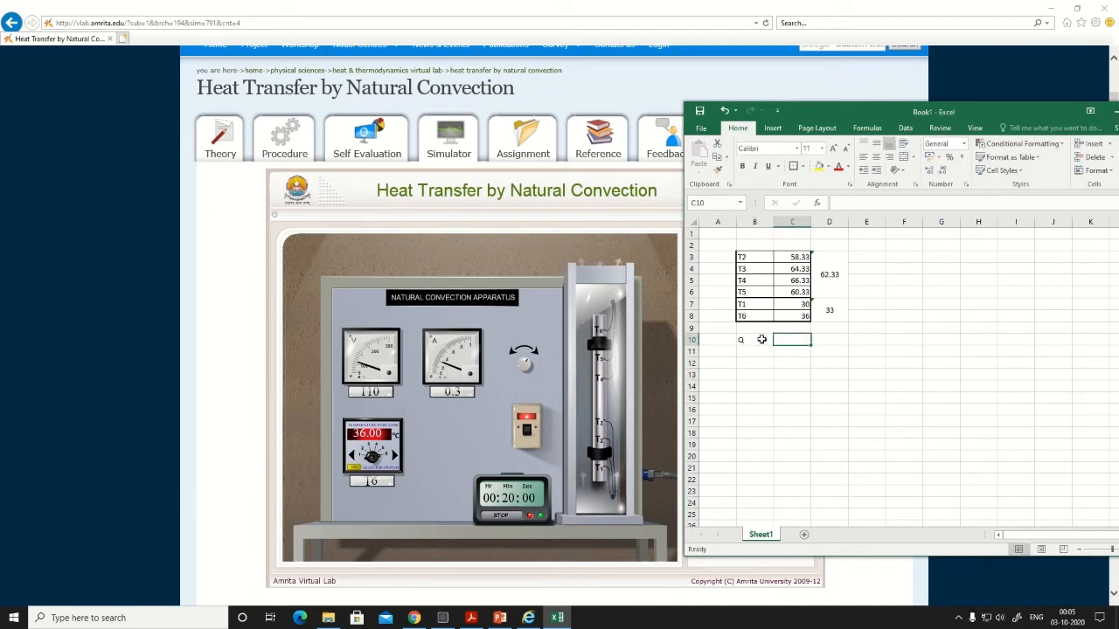
{"action": "type", "text": "="}
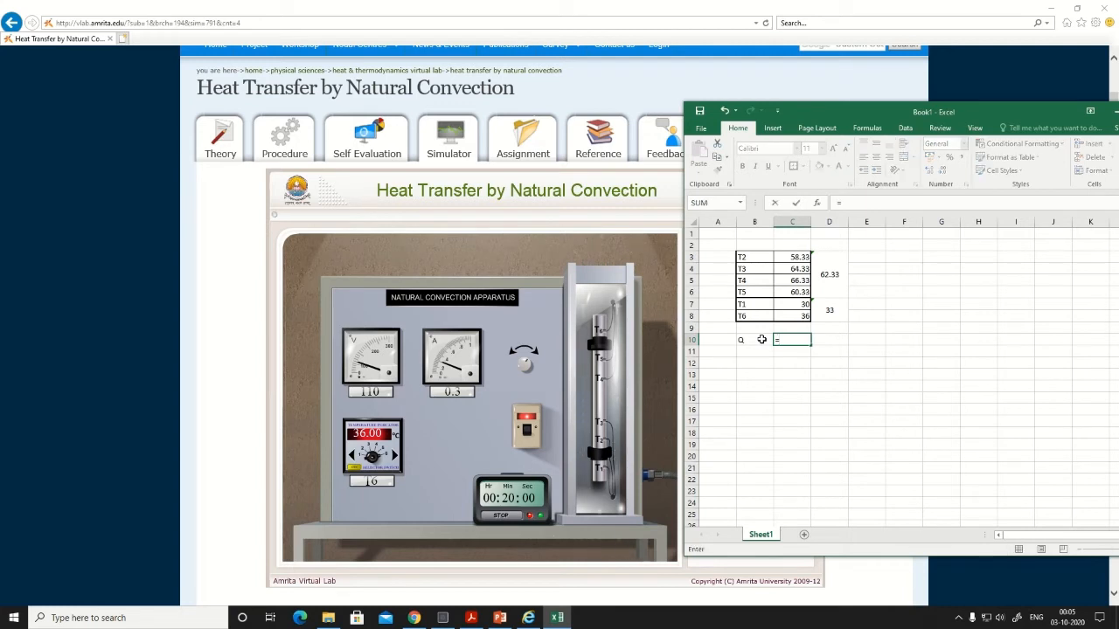
{"action": "type", "text": "110*0.3"}
{"action": "key", "text": "Return"}
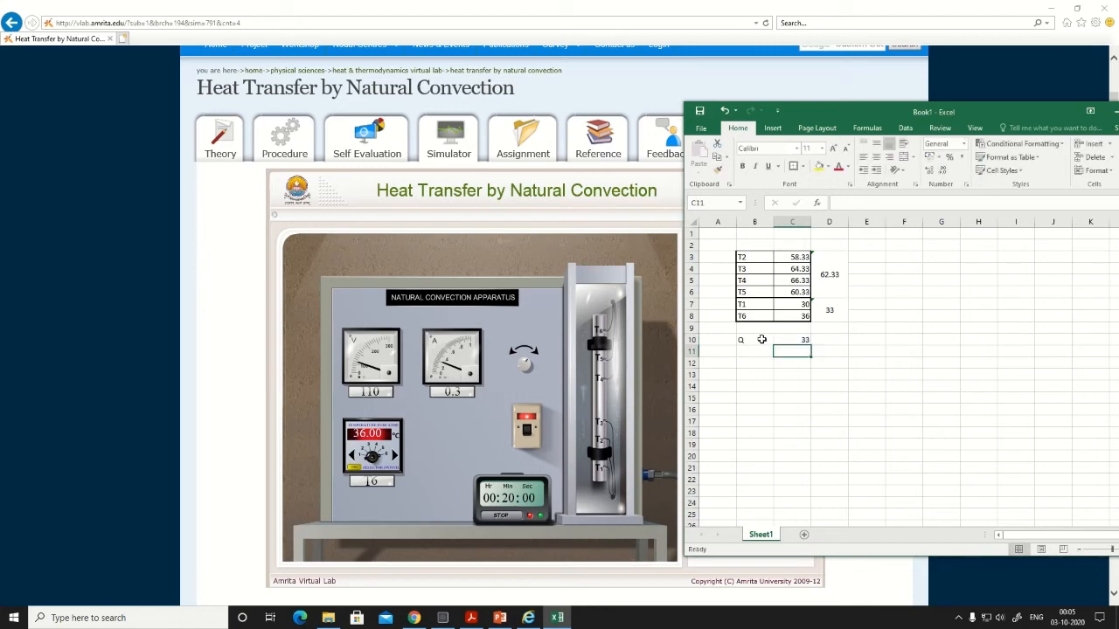
{"action": "key", "text": "Up"}
Step: Label cell B11 as A and move the Excel window aside to uncover the simulator's variables
{"action": "left_click", "coordinate": [760, 349]}
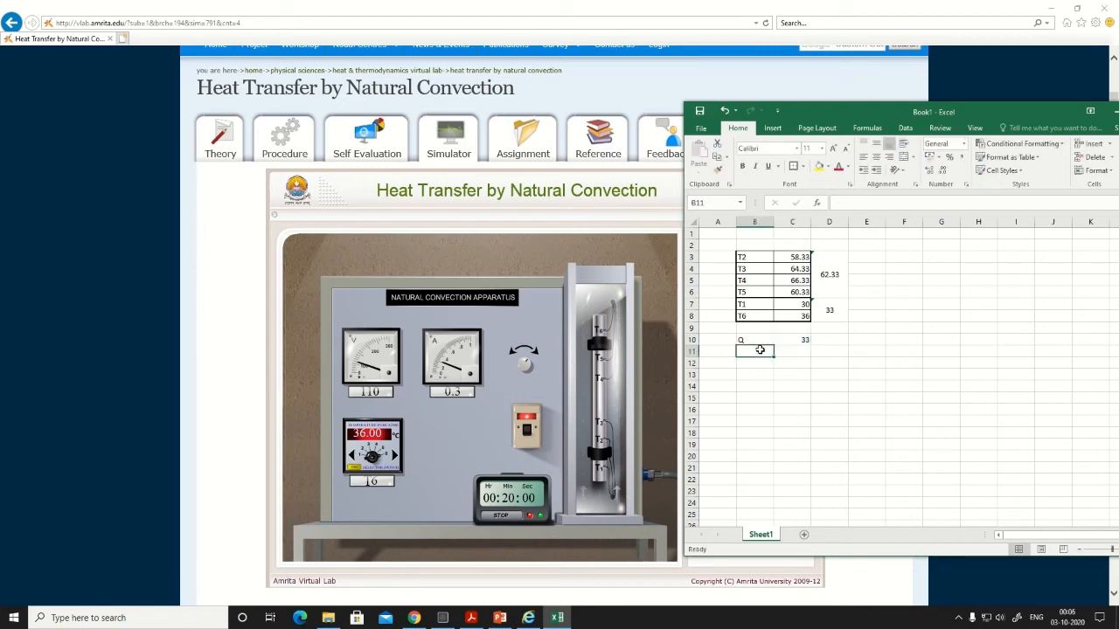
{"action": "type", "text": "A"}
{"action": "key", "text": "Tab"}
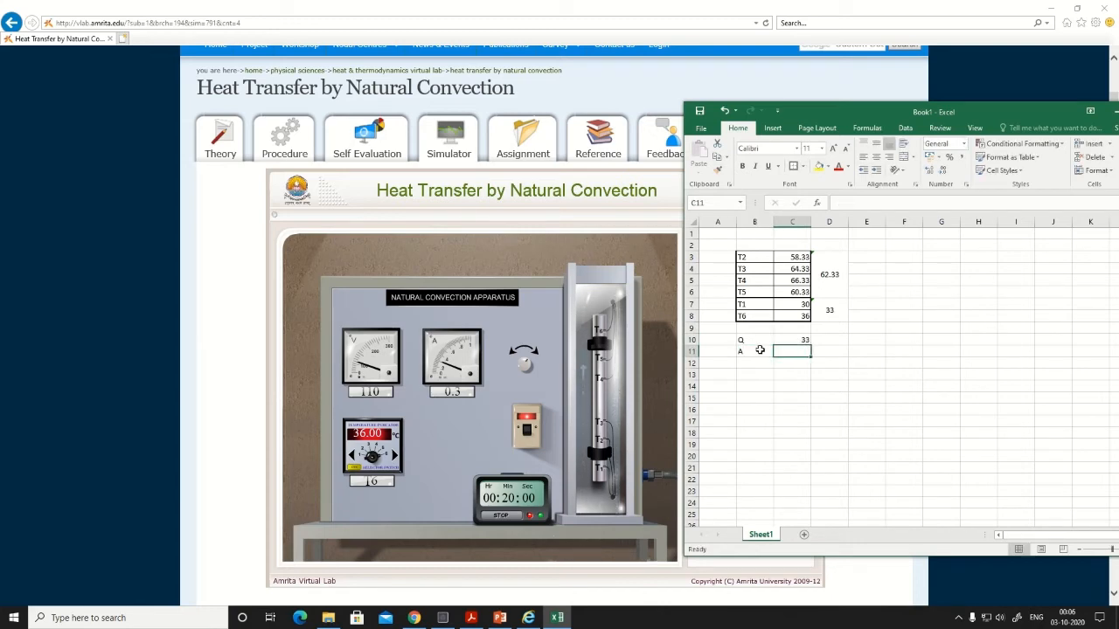
{"action": "left_click_drag", "start_coordinate": [819, 111], "coordinate": [957, 117]}
Step: Calculate the cylinder's surface area in C11 with the formula =pi()*(7/100)*(55/100)
{"action": "type", "text": "=pi"}
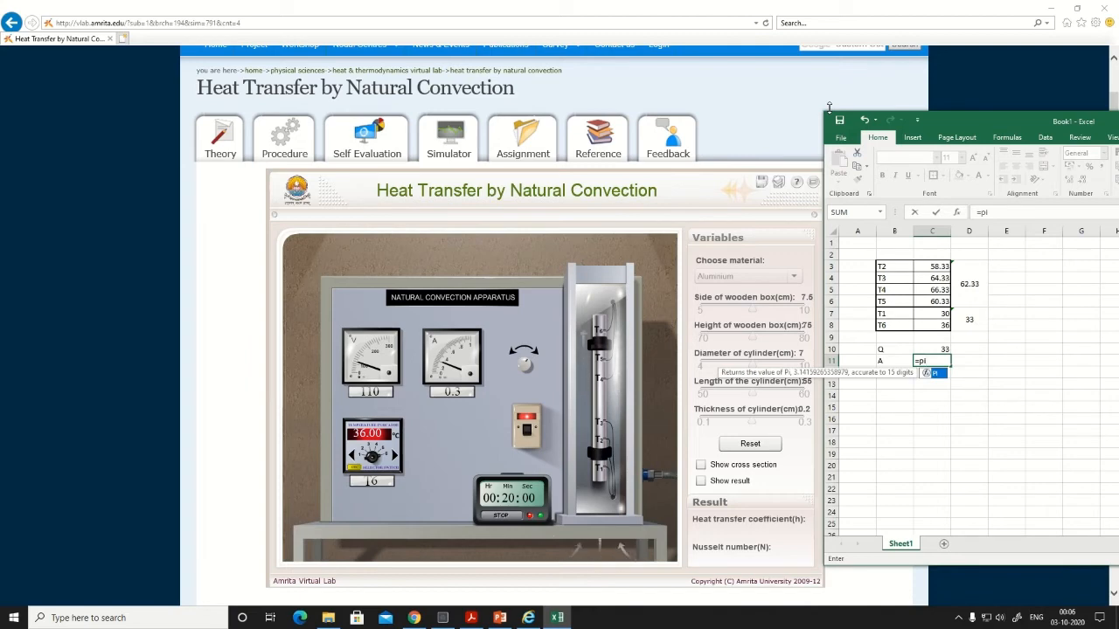
{"action": "type", "text": "()*"}
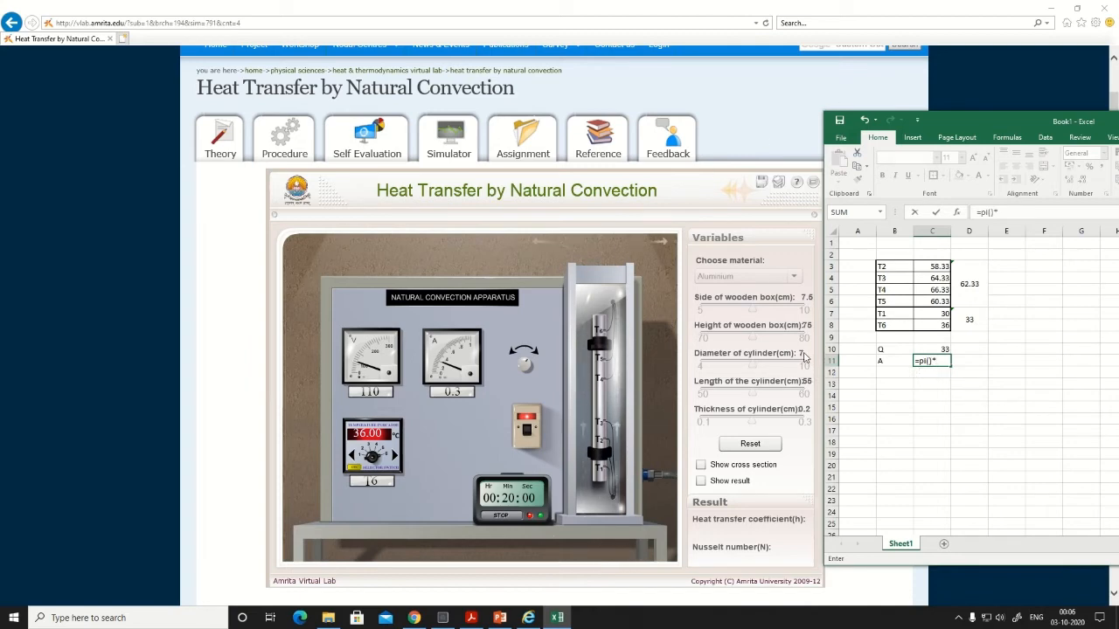
{"action": "type", "text": "7/100"}
{"action": "left_click", "coordinate": [1014, 213]}
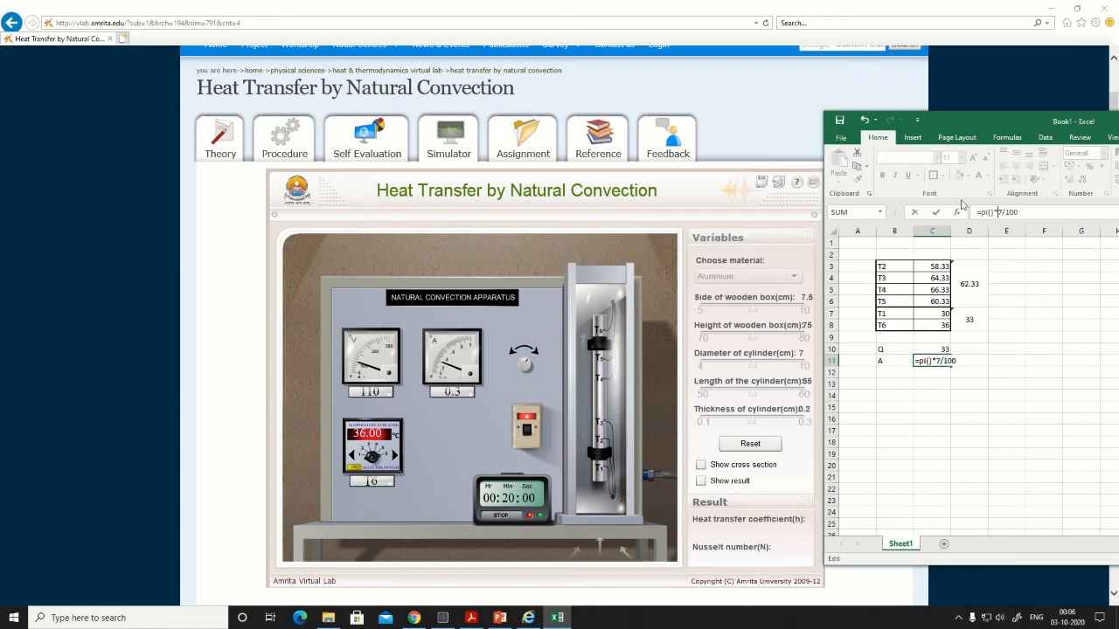
{"action": "type", "text": "("}
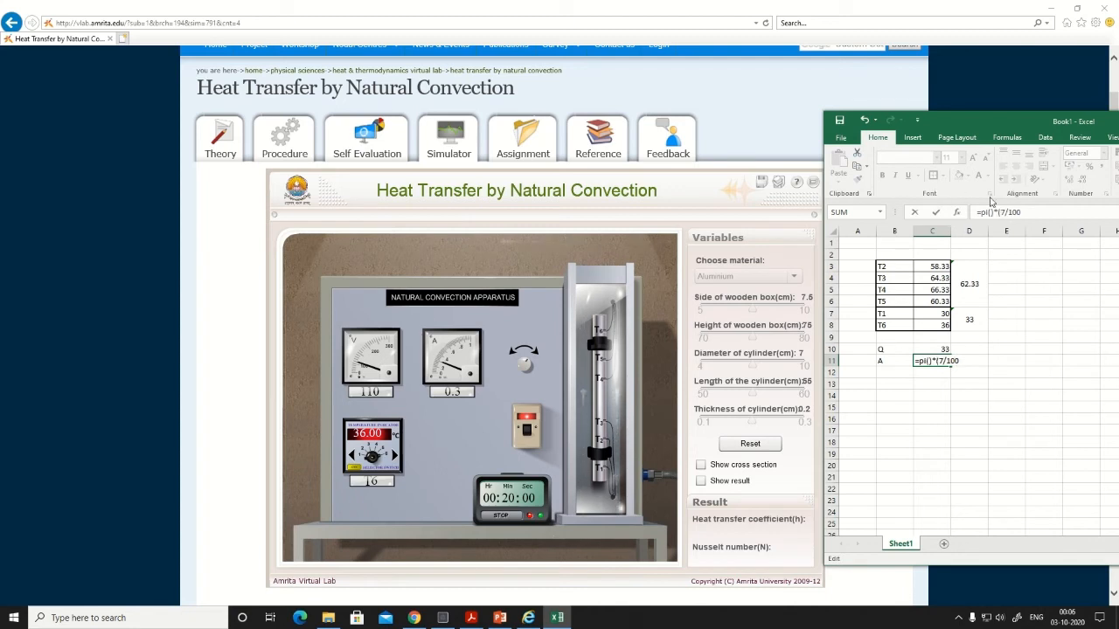
{"action": "type", "text": ")*(55"}
{"action": "type", "text": "/100)"}
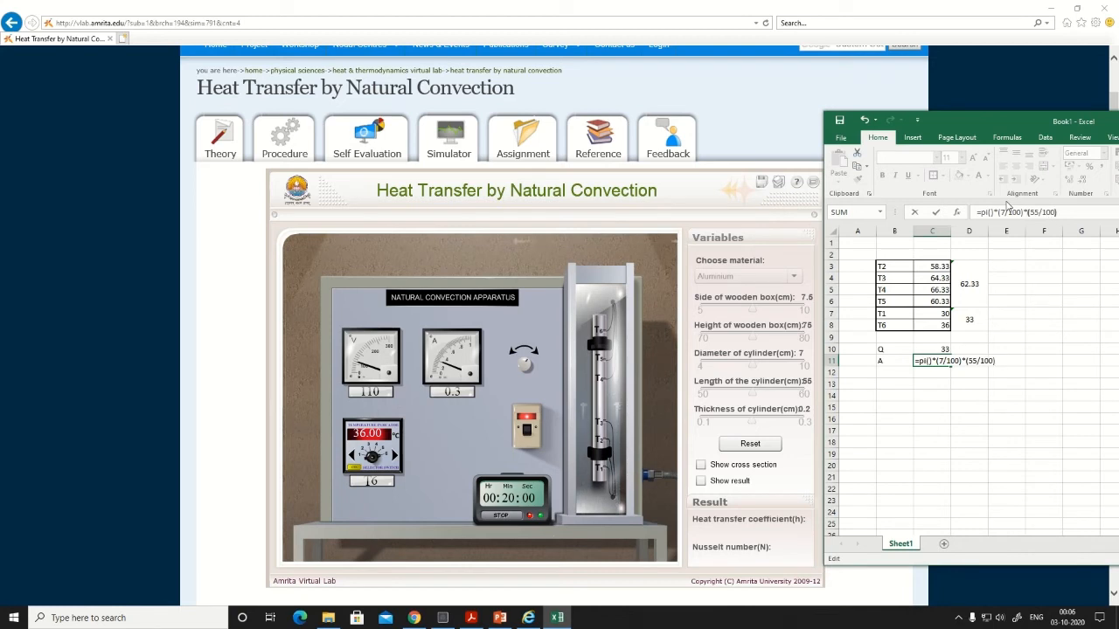
{"action": "key", "text": "Return"}
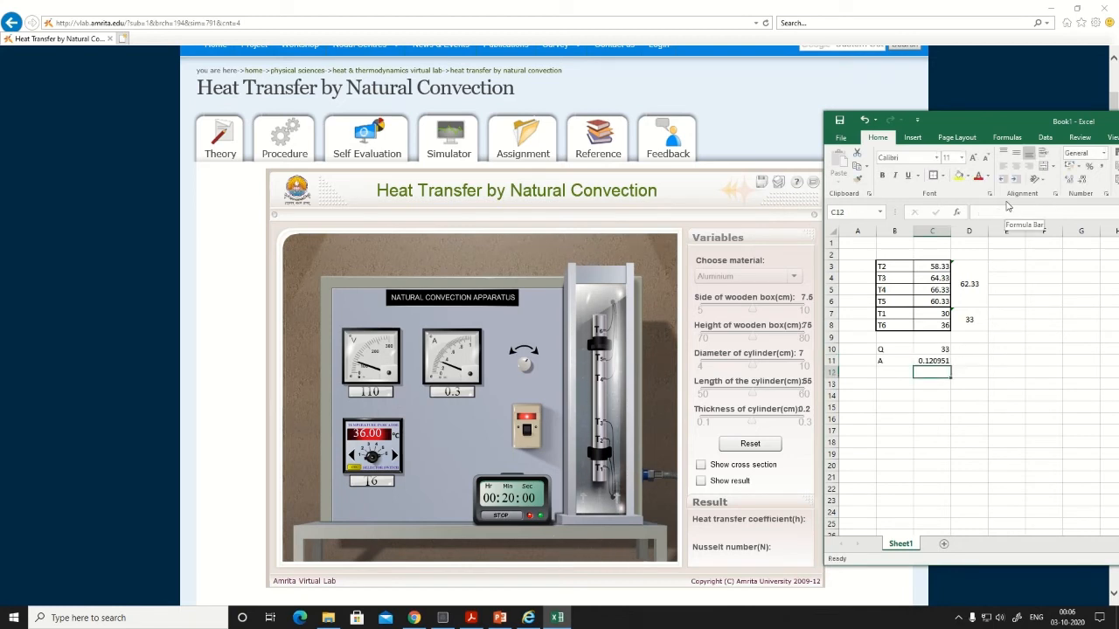
Step: Label cell B13 as h and calculate the heat transfer coefficient in C13 with the formula =C10/(C11*(D3-D7))
{"action": "key", "text": "Down"}
{"action": "key", "text": "Left"}
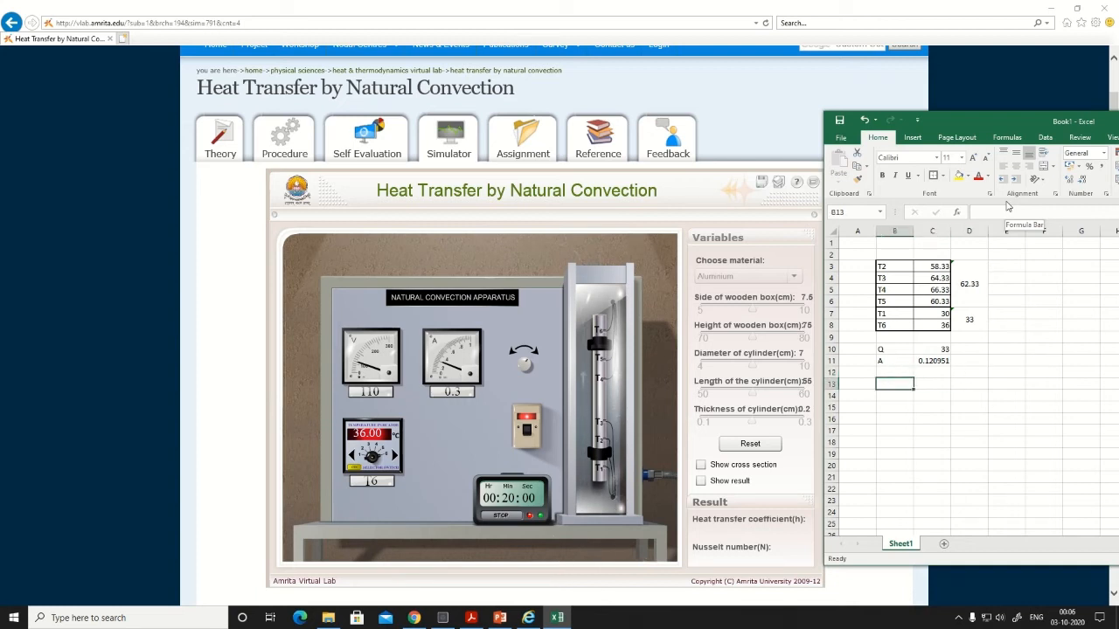
{"action": "type", "text": "h"}
{"action": "key", "text": "Tab"}
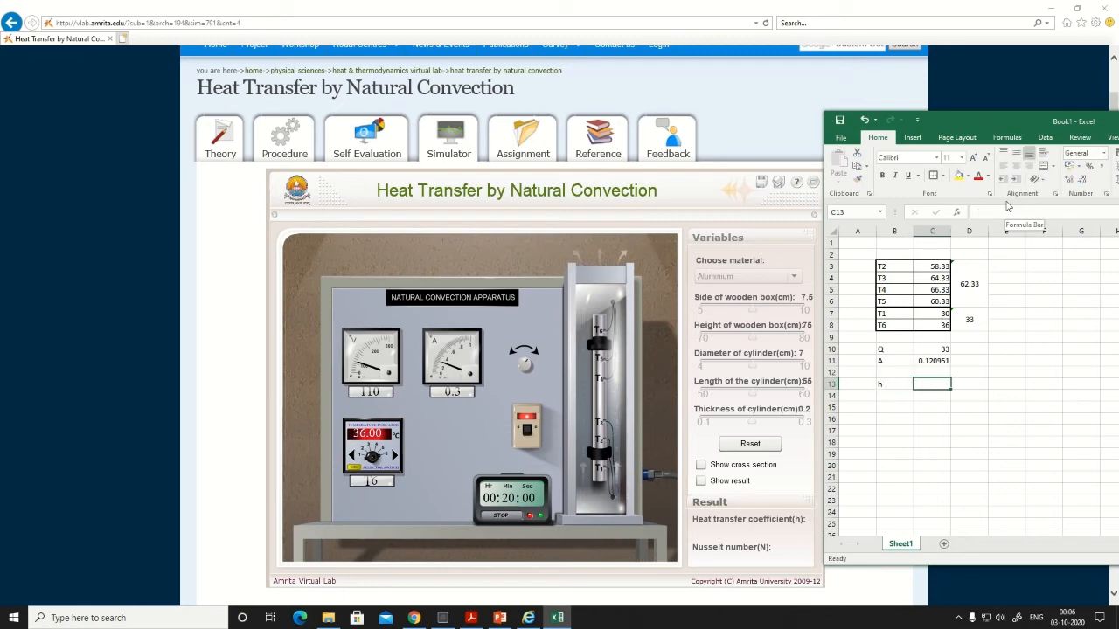
{"action": "type", "text": "="}
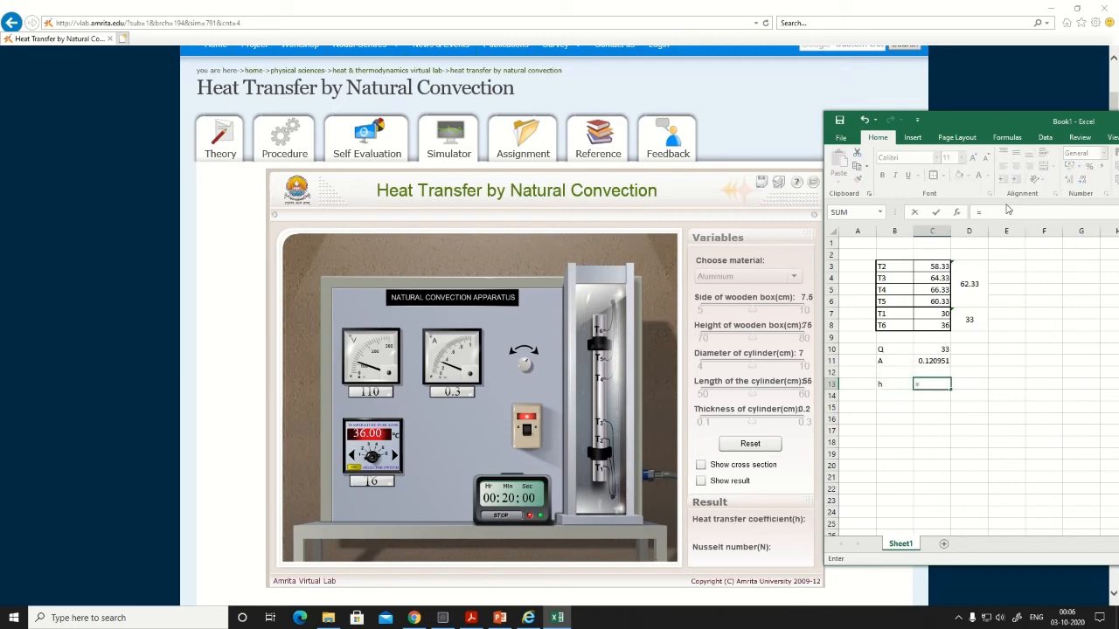
{"action": "left_click", "coordinate": [934, 348]}
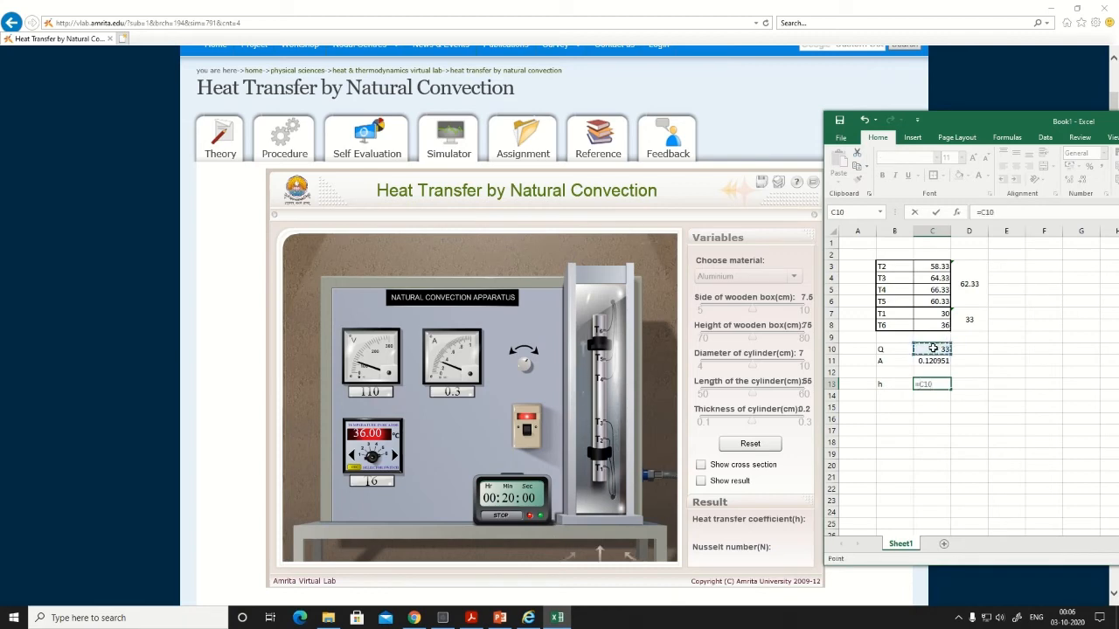
{"action": "type", "text": "/("}
{"action": "left_click", "coordinate": [931, 363]}
{"action": "type", "text": "*("}
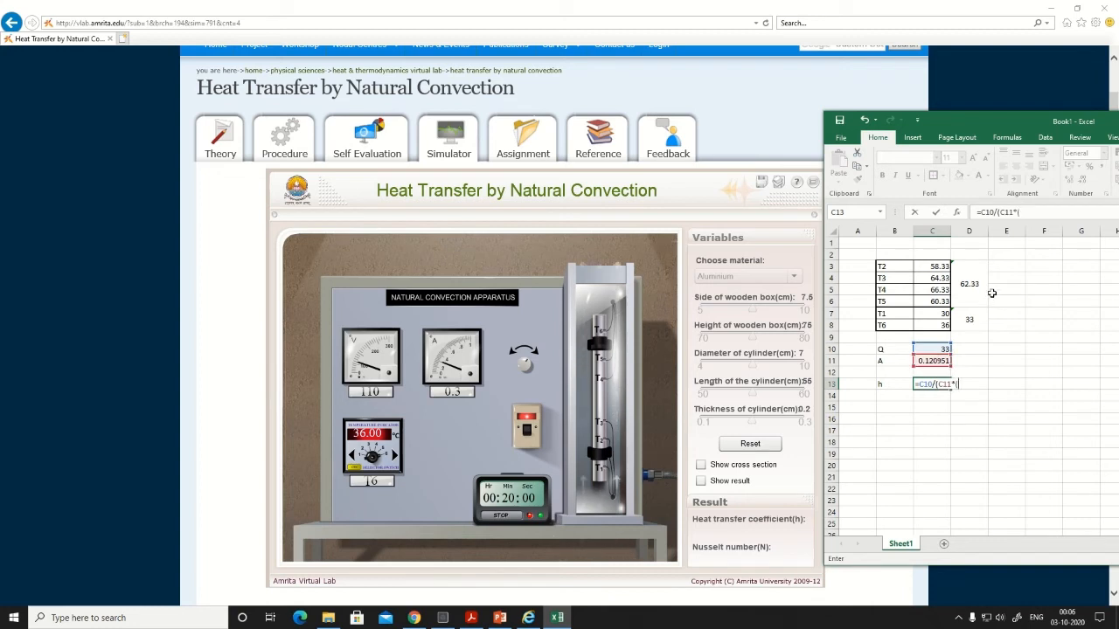
{"action": "left_click", "coordinate": [982, 285]}
{"action": "type", "text": "-"}
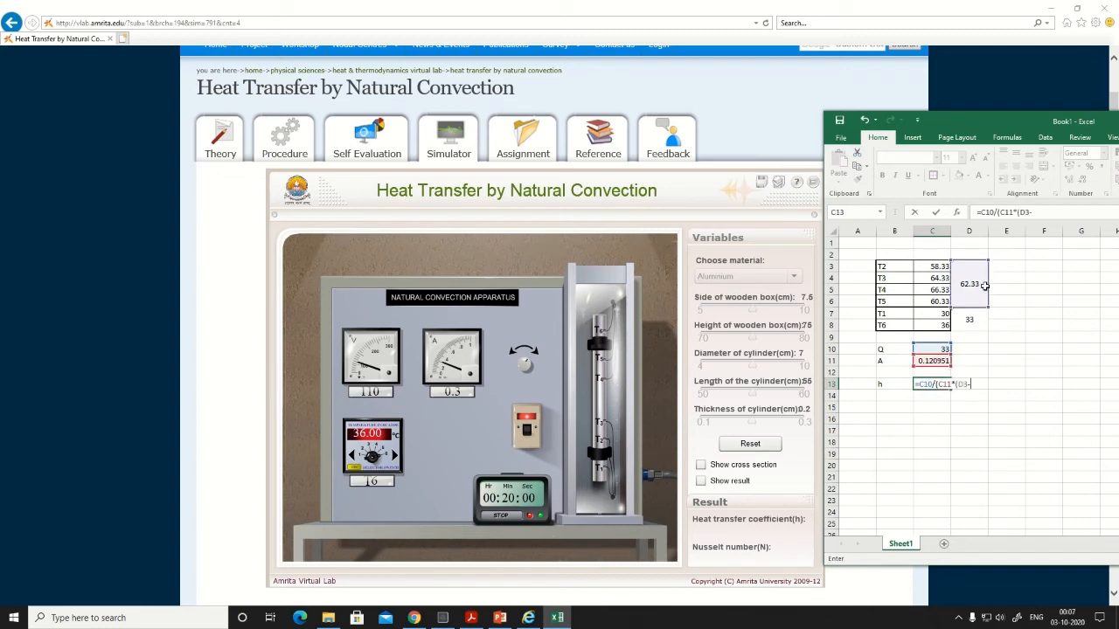
{"action": "left_click", "coordinate": [981, 325]}
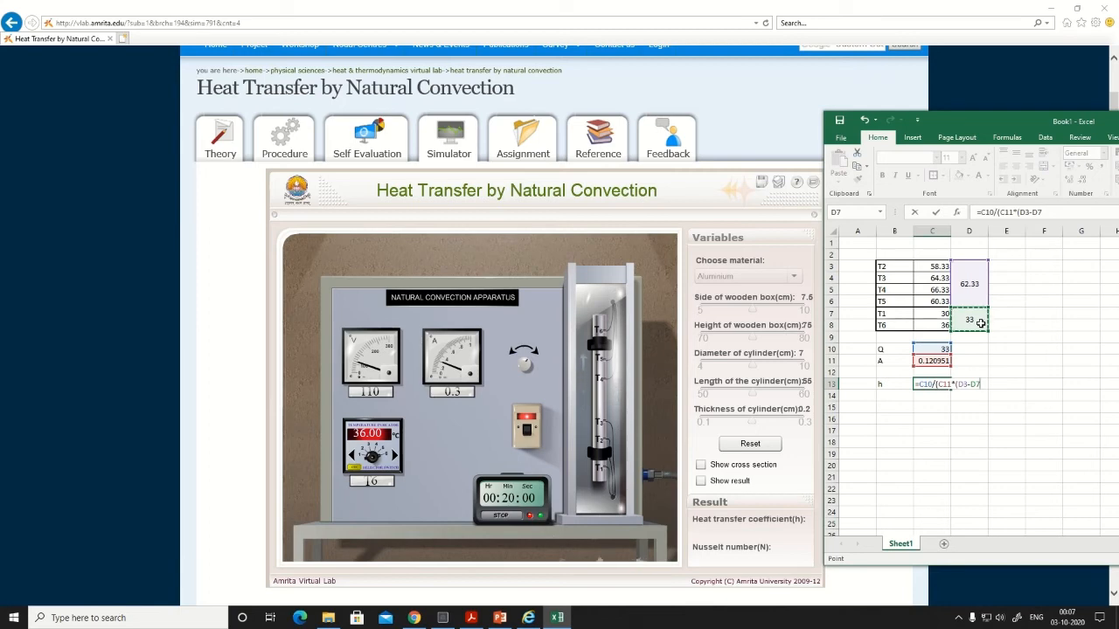
{"action": "type", "text": "))"}
{"action": "key", "text": "Return"}
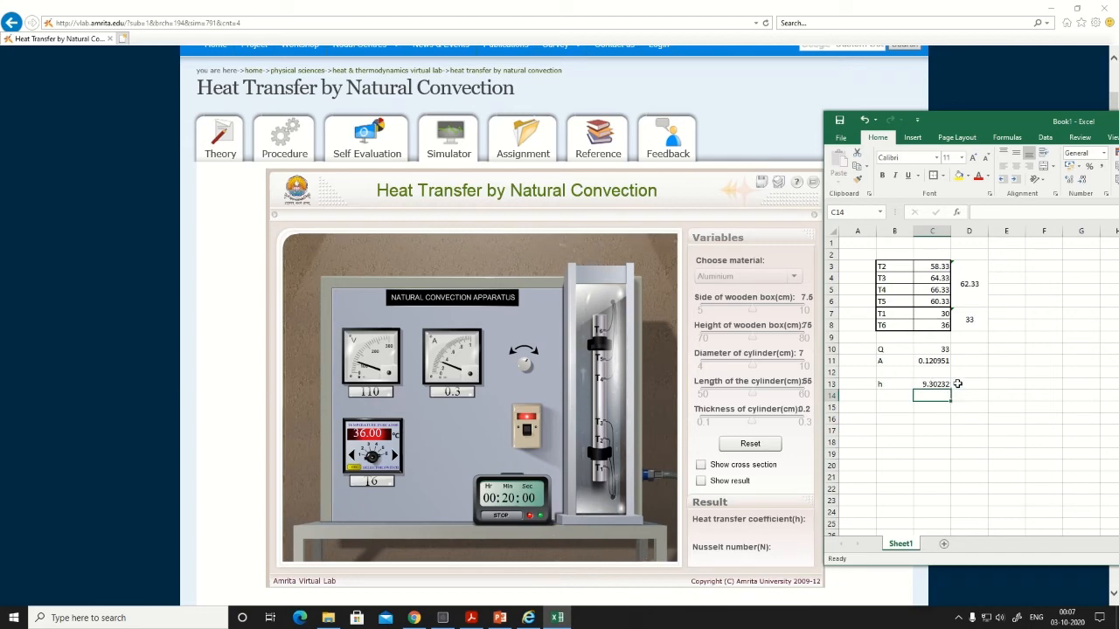
Step: Label cell B14 as Nu and start the Nusselt number formula in C14 with =C13*(55/100)/
{"action": "left_click", "coordinate": [893, 396]}
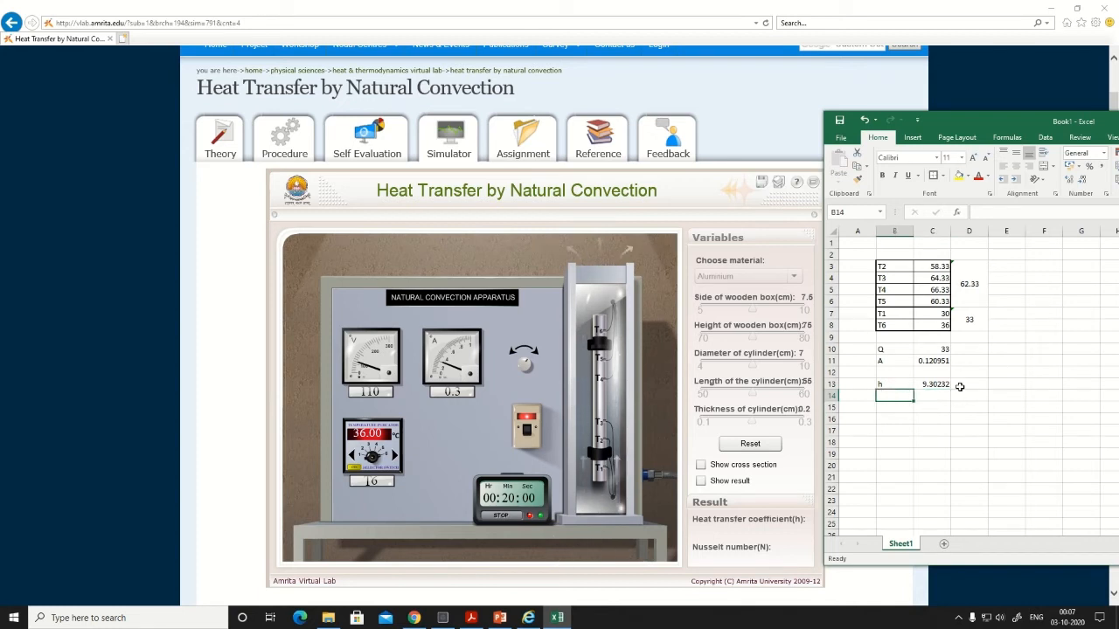
{"action": "type", "text": "Nu"}
{"action": "key", "text": "Tab"}
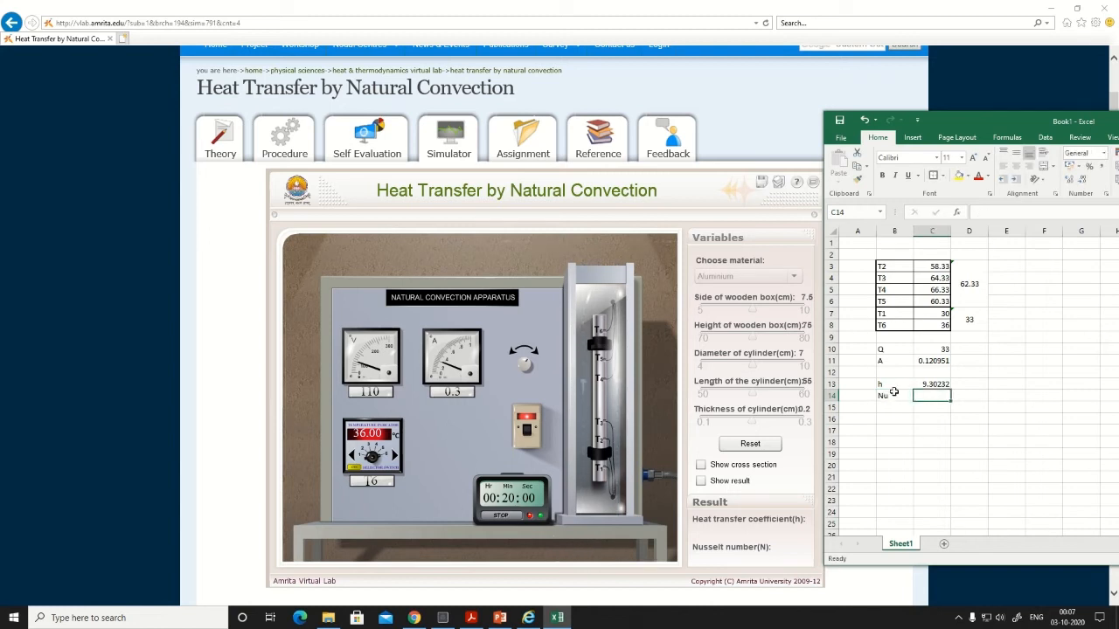
{"action": "type", "text": "="}
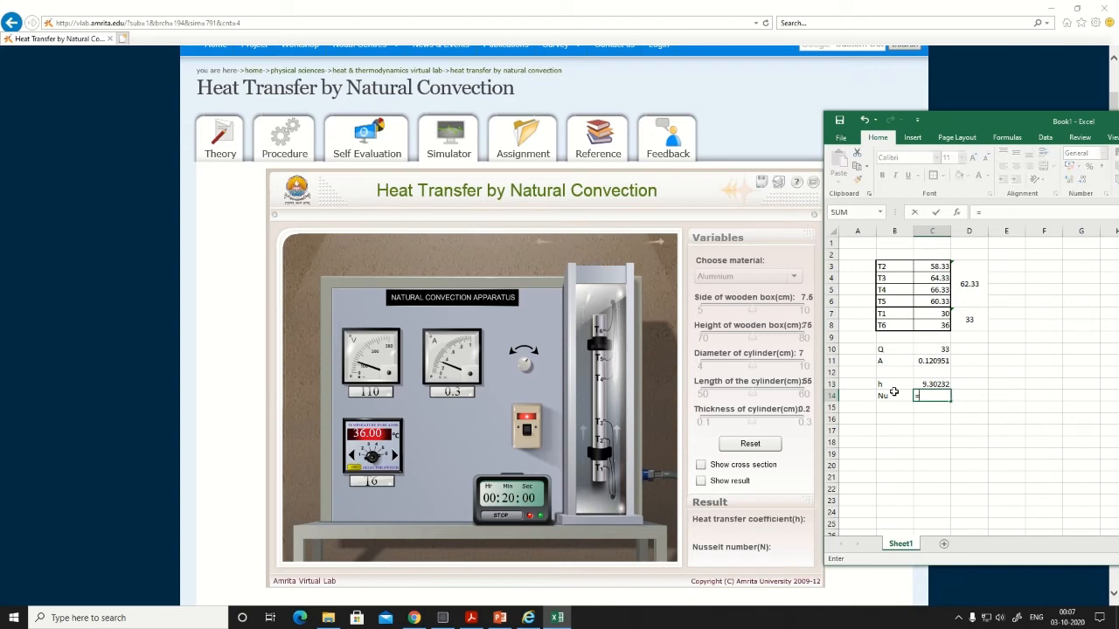
{"action": "left_click", "coordinate": [949, 385]}
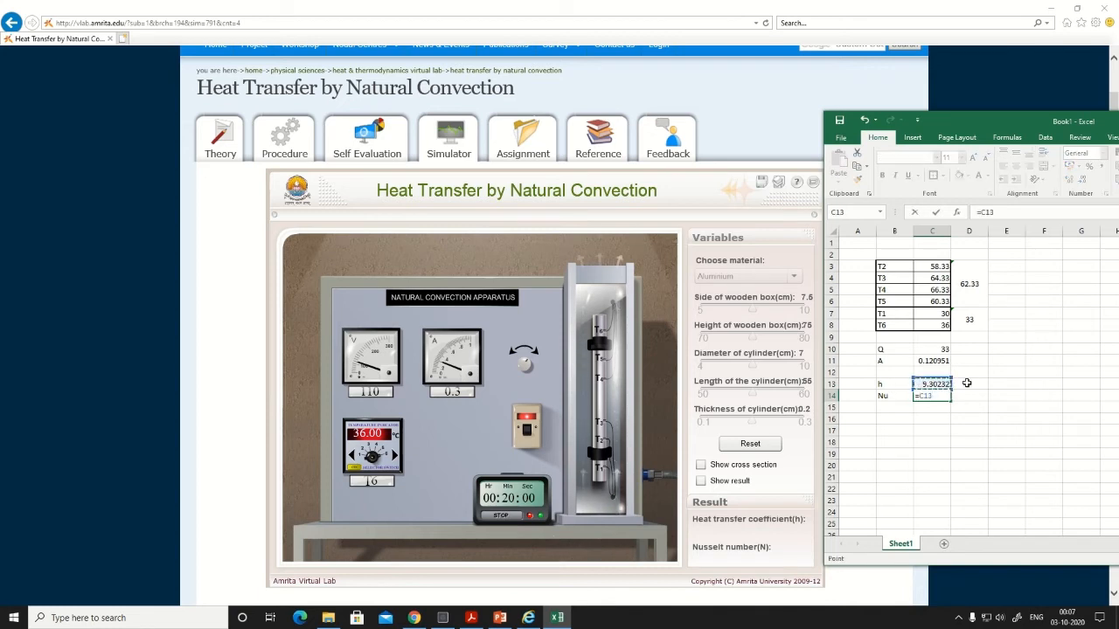
{"action": "type", "text": "*"}
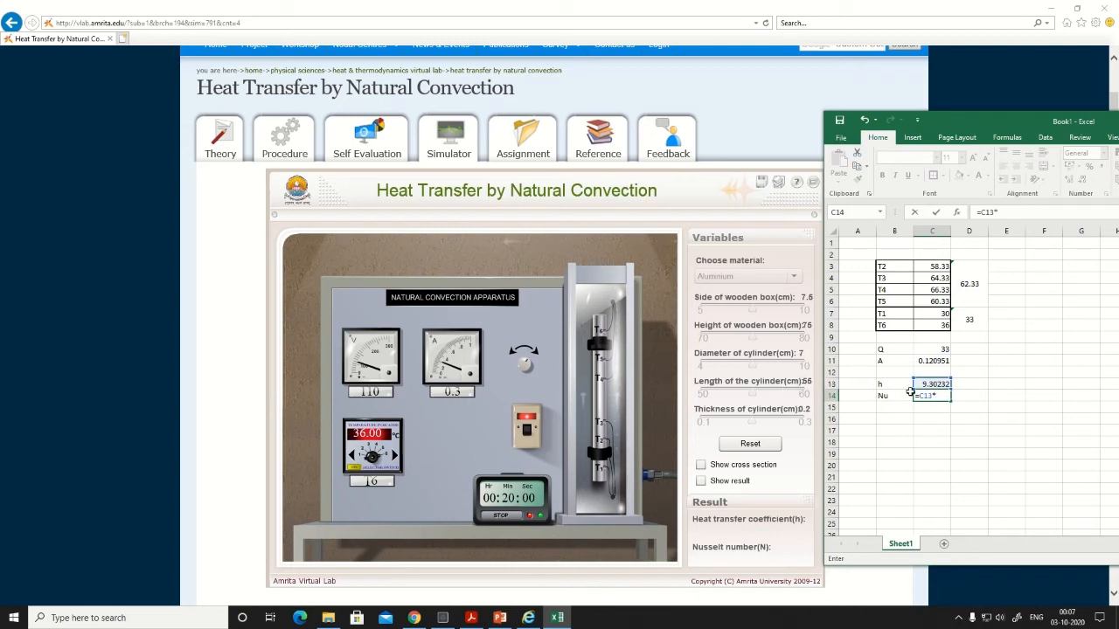
{"action": "type", "text": "55/100)/"}
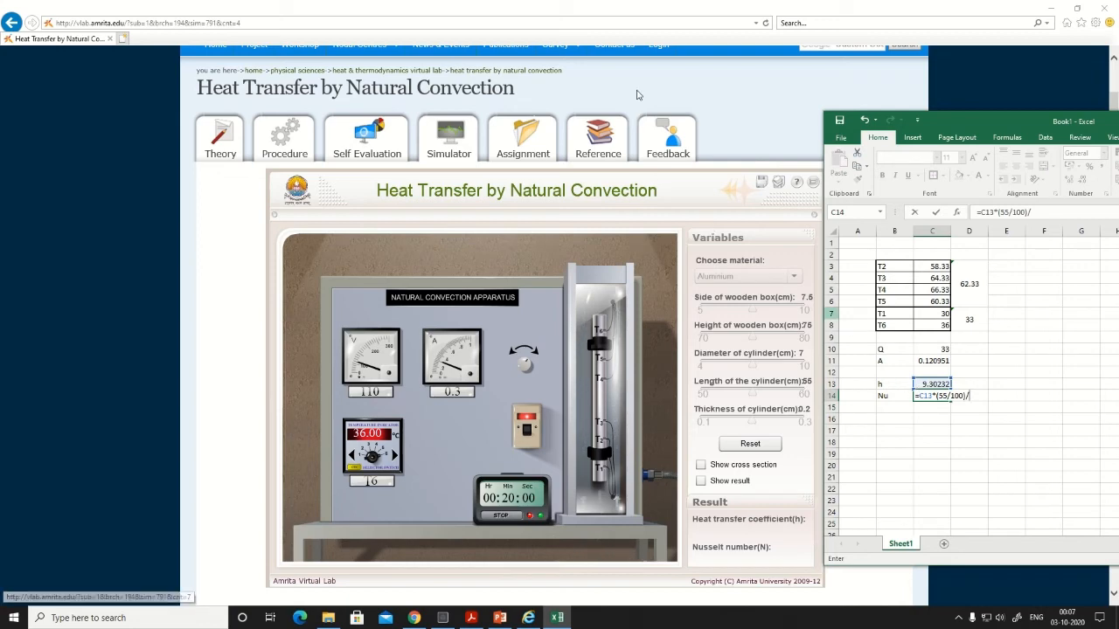
Step: Look up air's thermal conductivity on the lab's Procedure page and complete the Nusselt number formula in C14 with 0.024 as the divisor
{"action": "left_click", "coordinate": [308, 148]}
{"action": "left_click", "coordinate": [285, 138]}
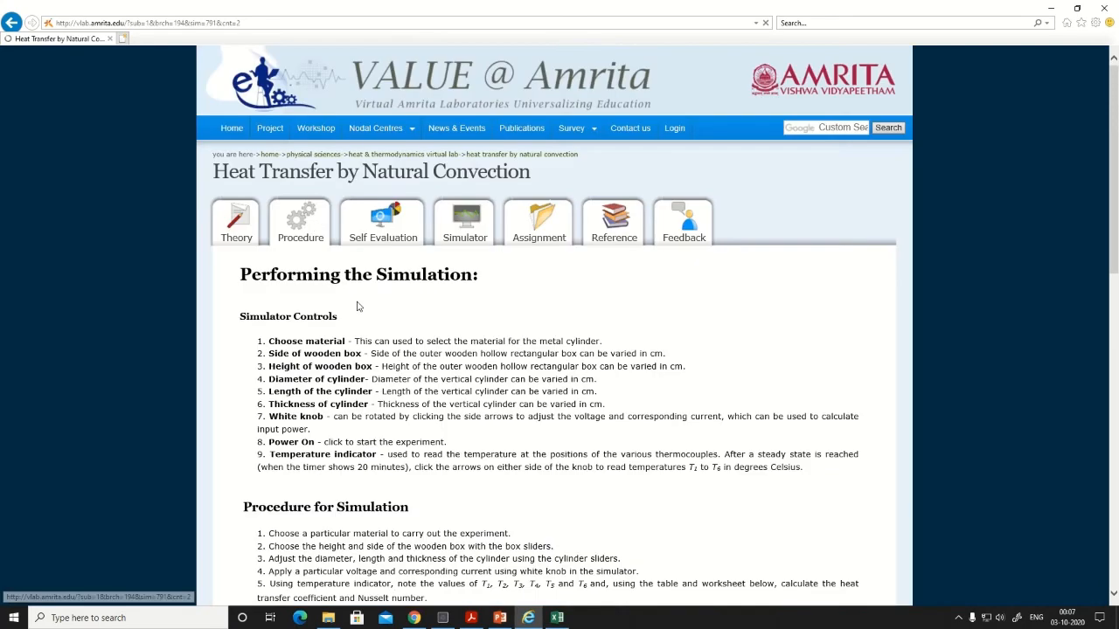
{"action": "scroll", "coordinate": [357, 320], "scroll_direction": "down", "scroll_amount": 15}
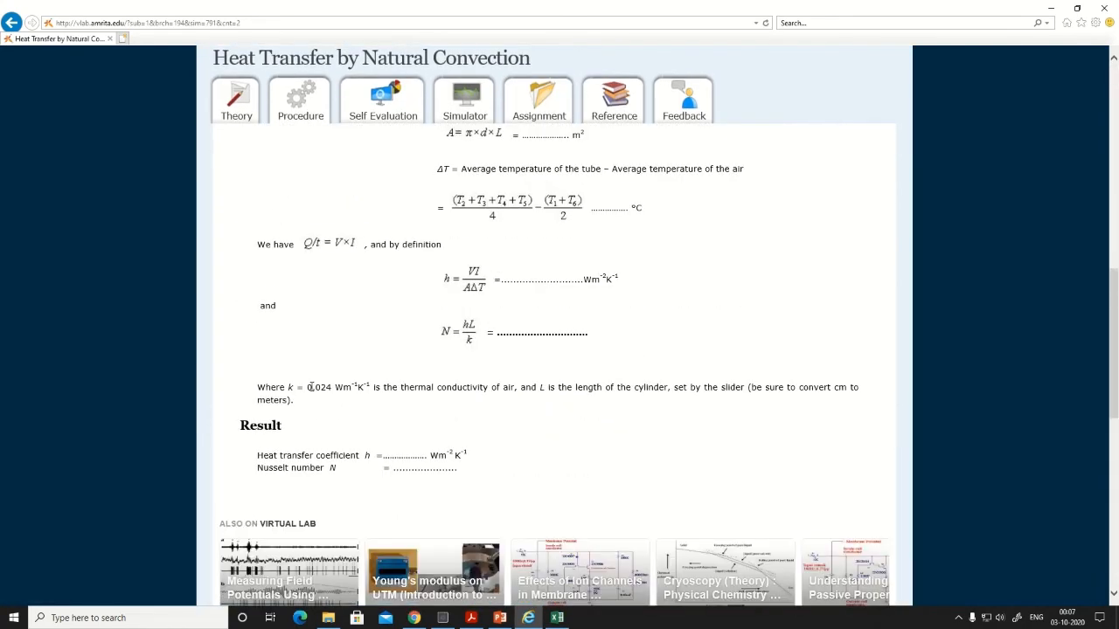
{"action": "left_click", "coordinate": [557, 618]}
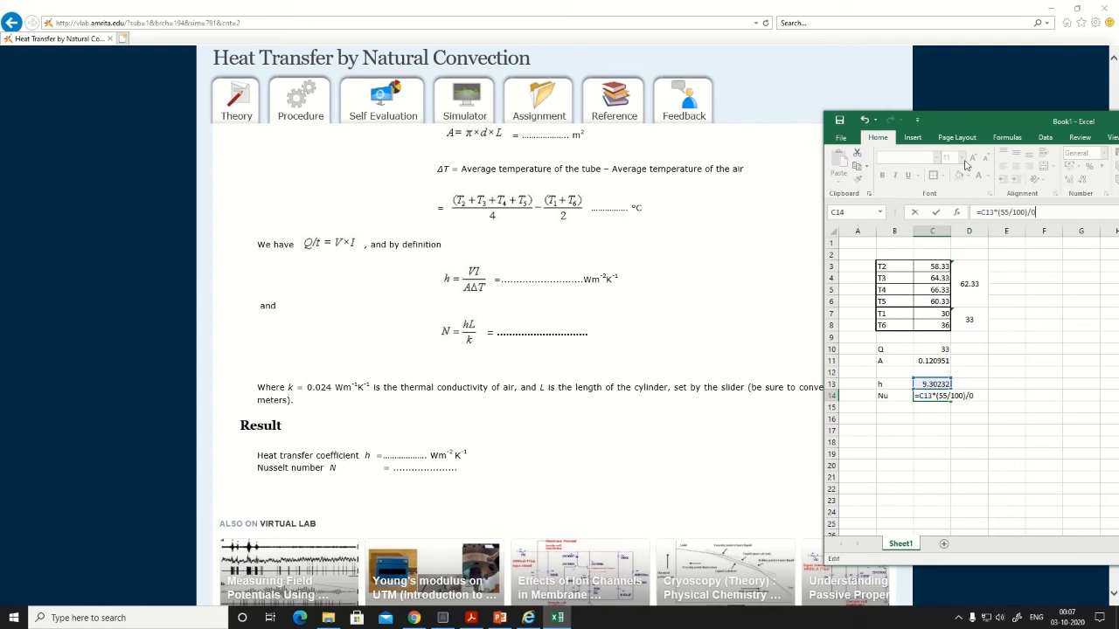
{"action": "key", "text": "Return"}
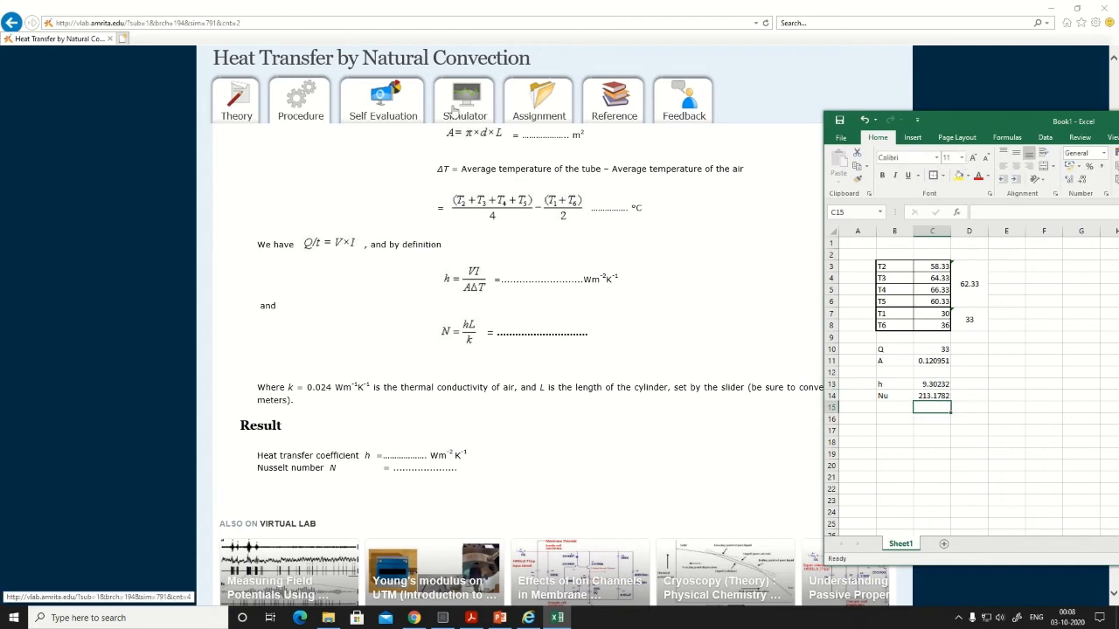
Step: Return to the virtual lab's simulator in the browser and bring the apparatus and its variables into view
{"action": "left_click", "coordinate": [453, 110]}
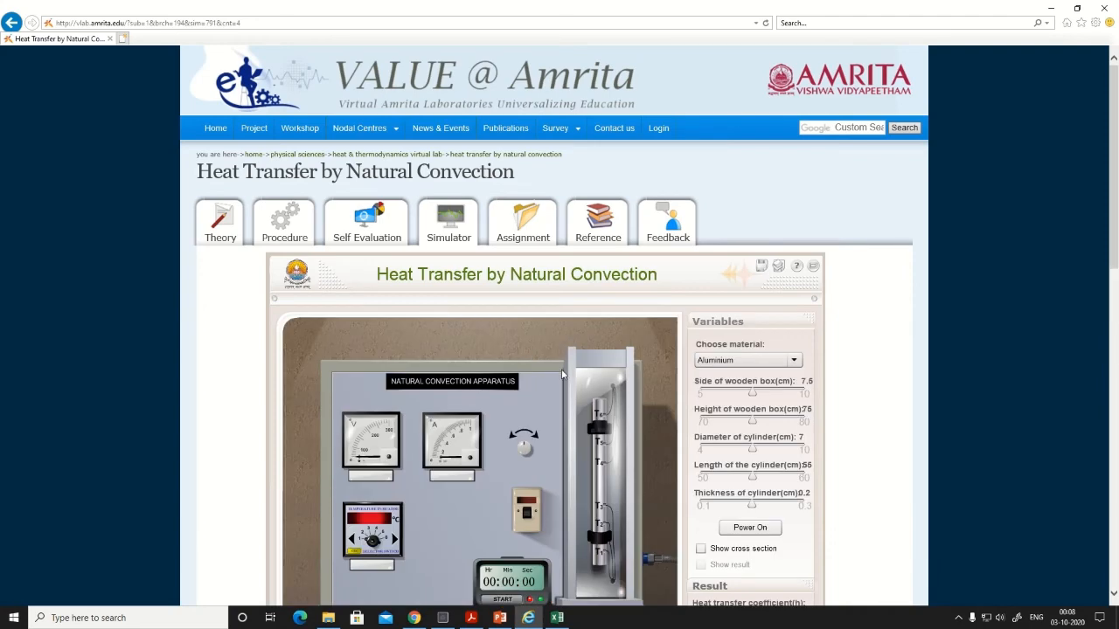
{"action": "scroll", "coordinate": [597, 403], "scroll_direction": "down", "scroll_amount": 4}
{"action": "scroll", "coordinate": [562, 367], "scroll_direction": "up", "scroll_amount": 3}
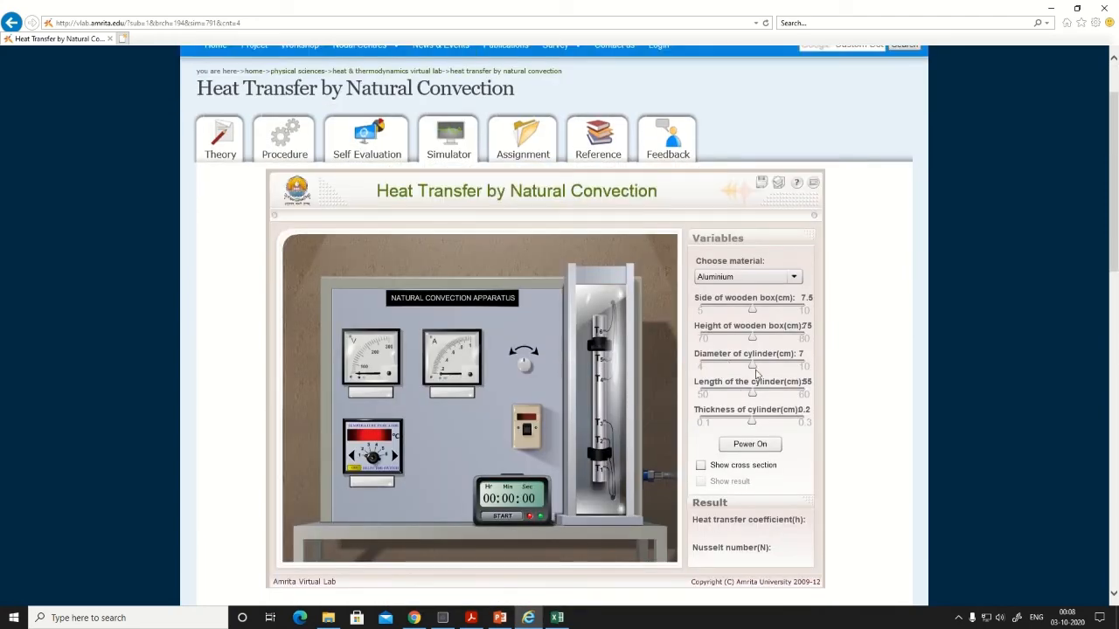
Step: Set the supply voltage to 110 V, power on the apparatus with the aluminium cylinder, run the timer, and show the calculated result
{"action": "scroll", "coordinate": [713, 461], "scroll_direction": "down", "scroll_amount": 1}
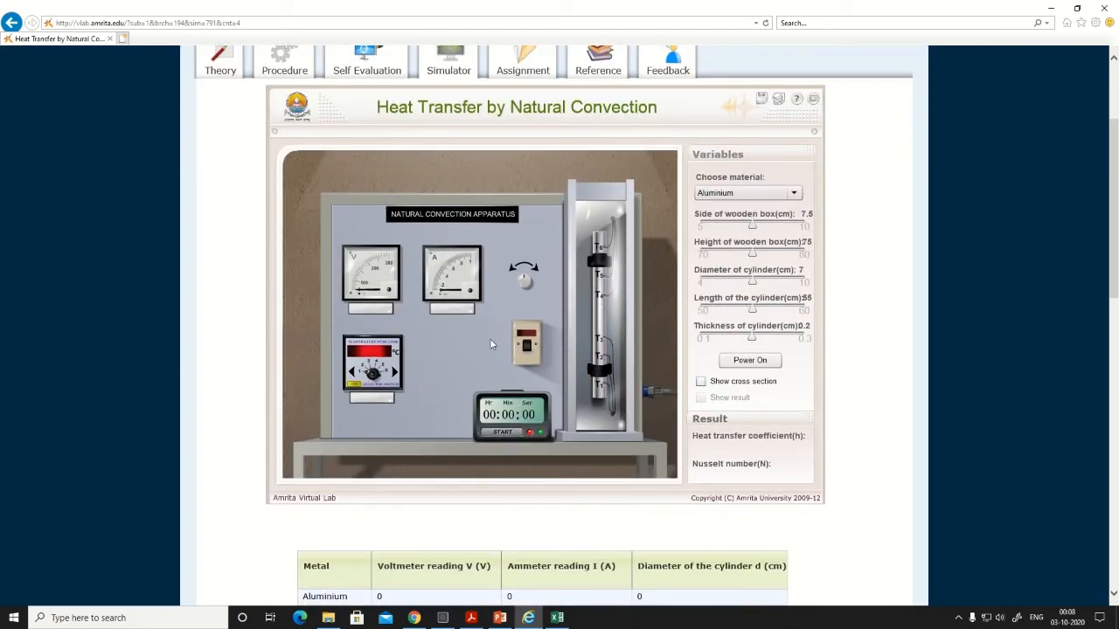
{"action": "left_click", "coordinate": [529, 280]}
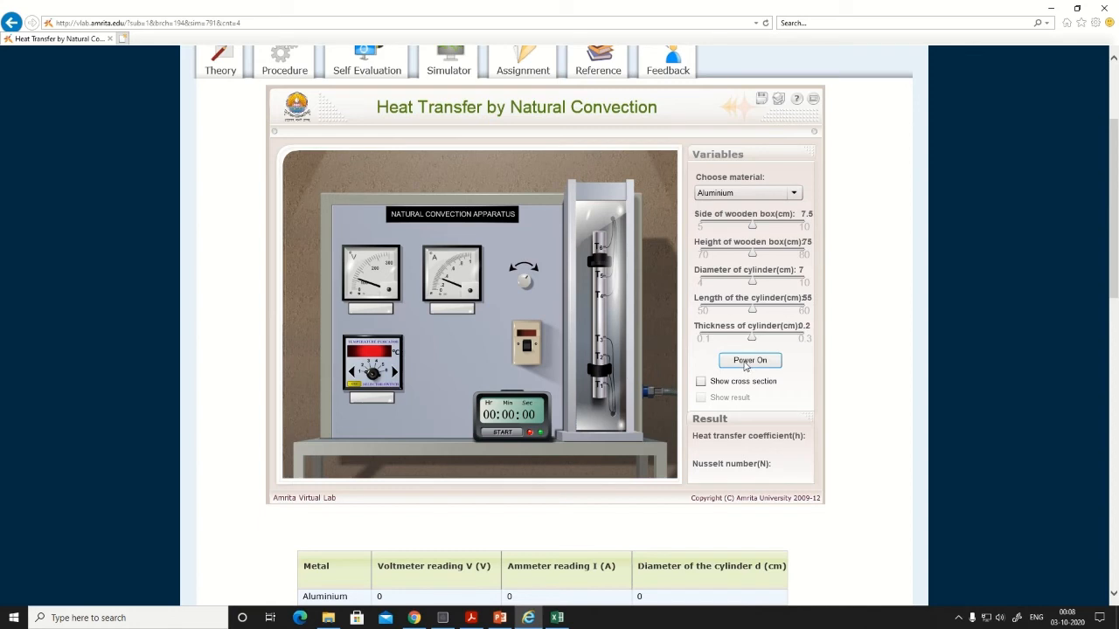
{"action": "left_click", "coordinate": [747, 361]}
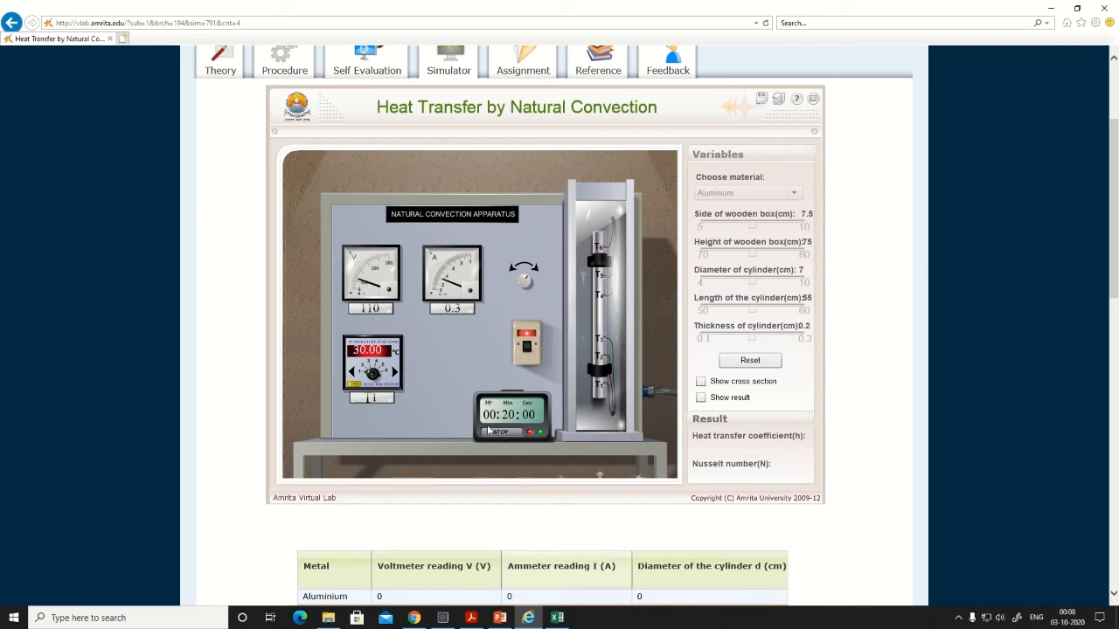
{"action": "left_click", "coordinate": [701, 397]}
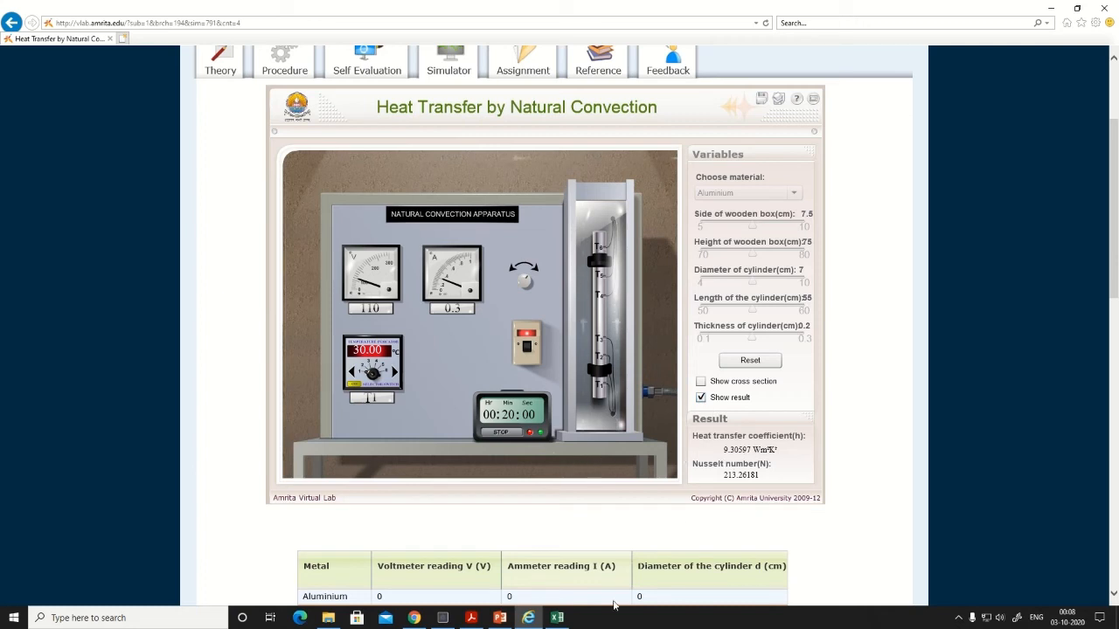
Step: Switch to Excel and compare the calculated h in C13 and Nu in C14 with the simulator's heat transfer coefficient and Nusselt number
{"action": "left_click", "coordinate": [557, 618]}
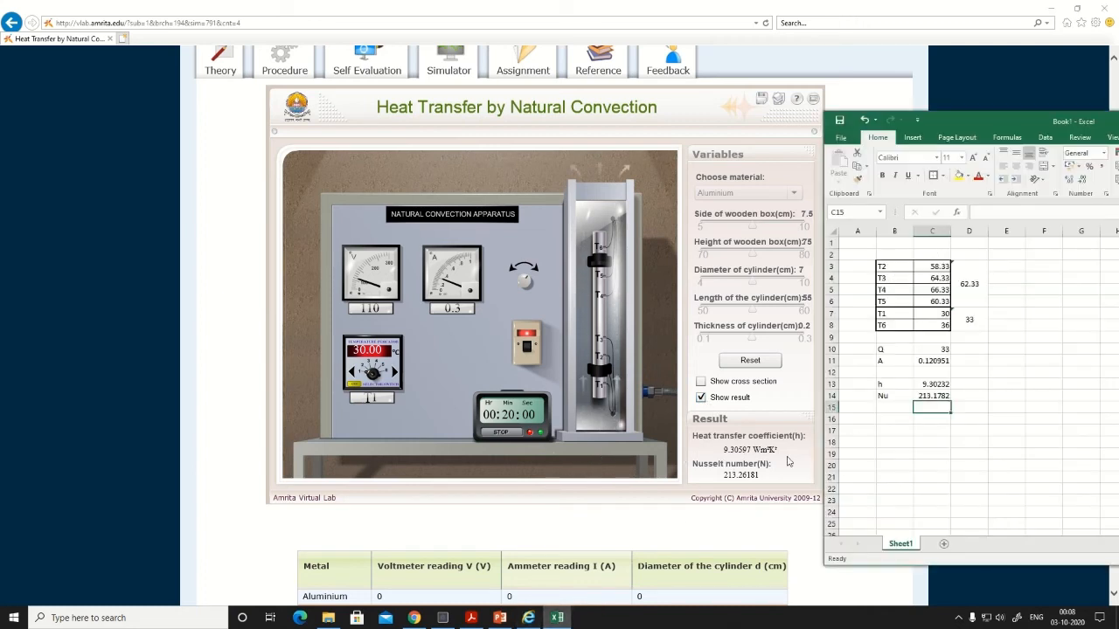
{"action": "left_click", "coordinate": [938, 385]}
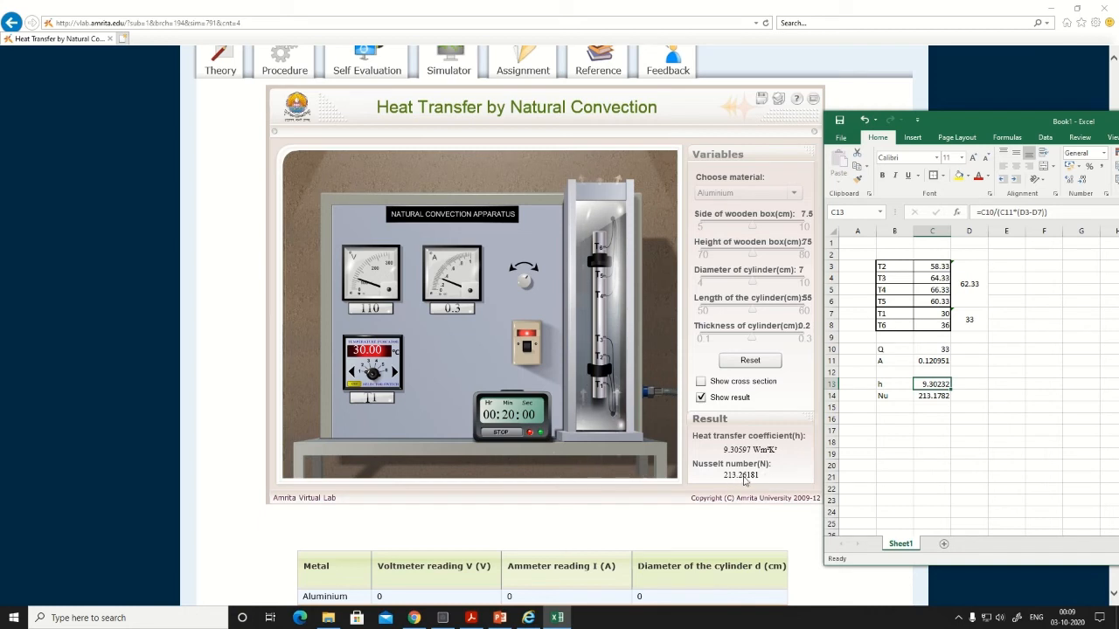
{"action": "left_click", "coordinate": [947, 396]}
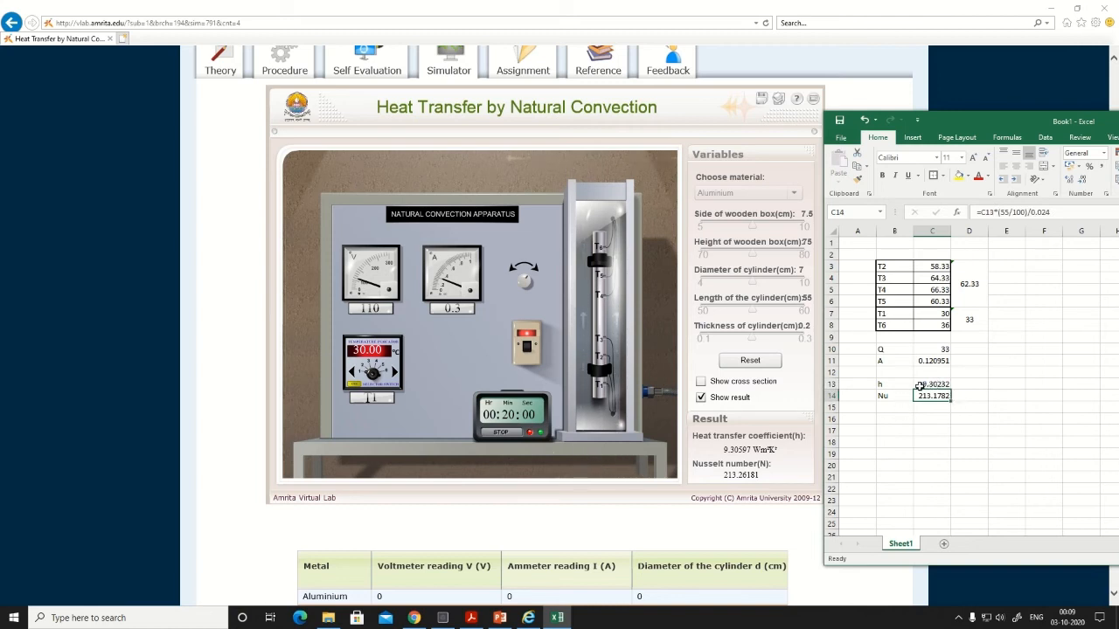
{"action": "left_click_drag", "start_coordinate": [1015, 126], "coordinate": [972, 185]}
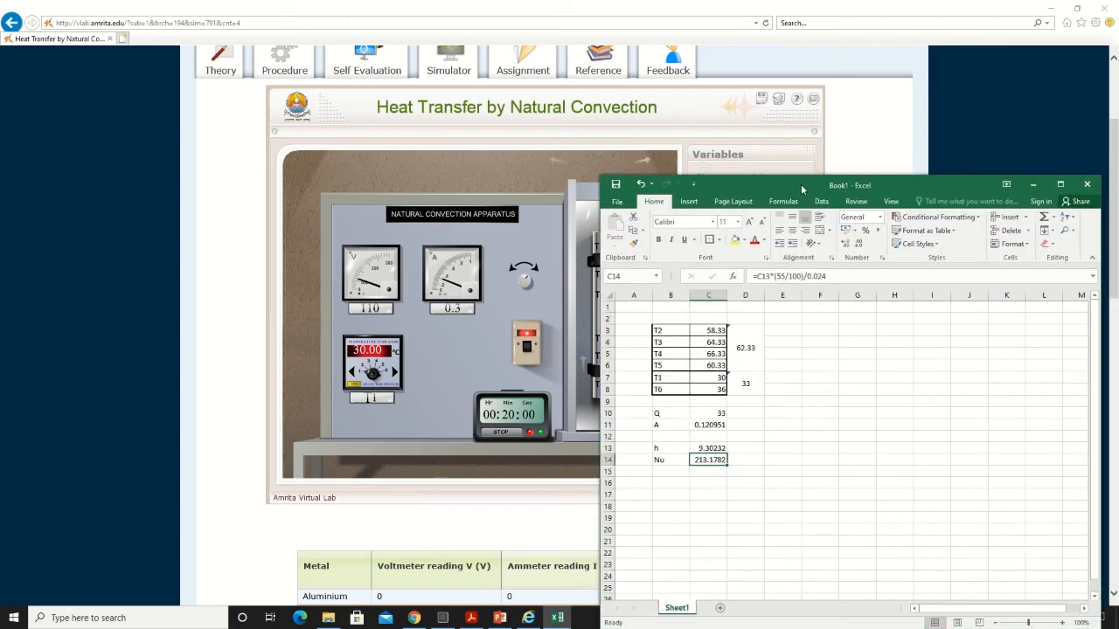
{"action": "left_click", "coordinate": [1026, 181]}
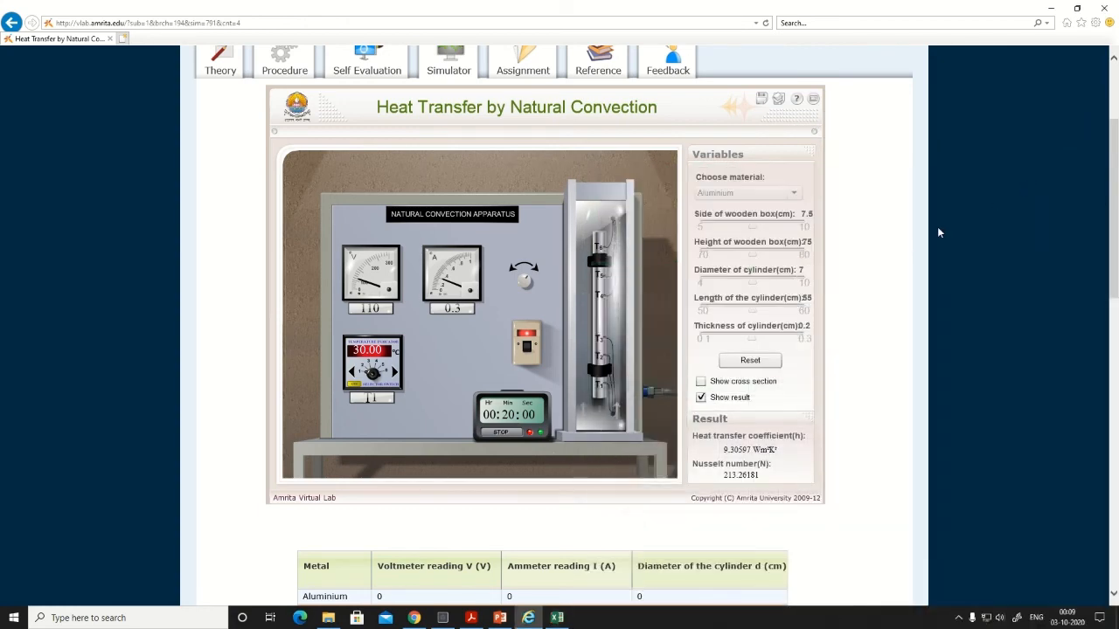
Step: Reset the simulator, switch the cylinder material to Iron, and restore it to Aluminium
{"action": "left_click", "coordinate": [731, 360]}
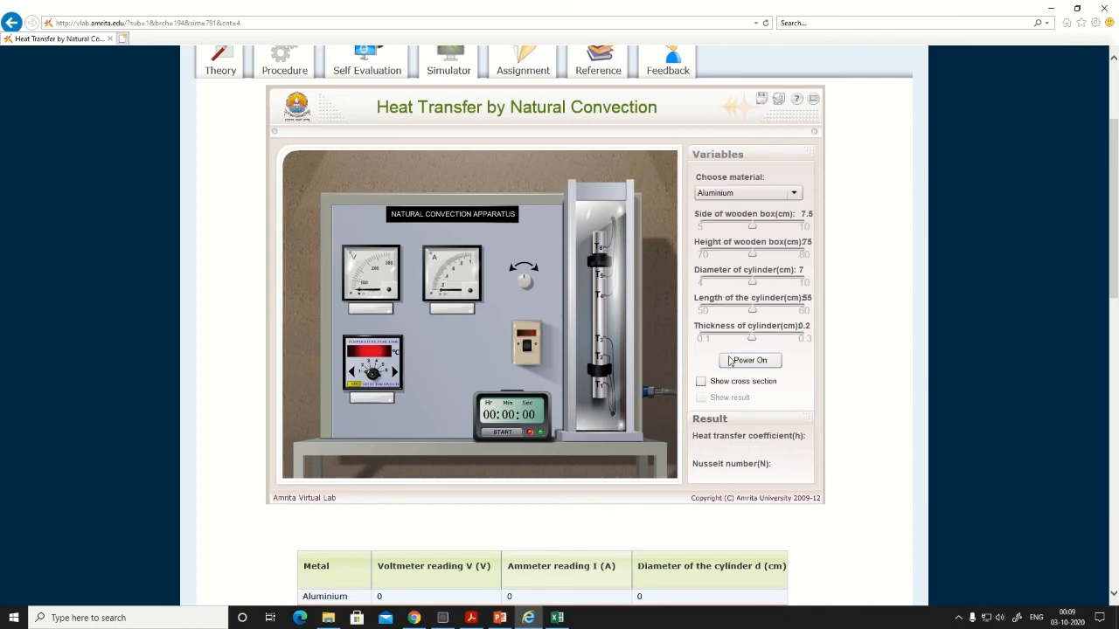
{"action": "left_click", "coordinate": [793, 194]}
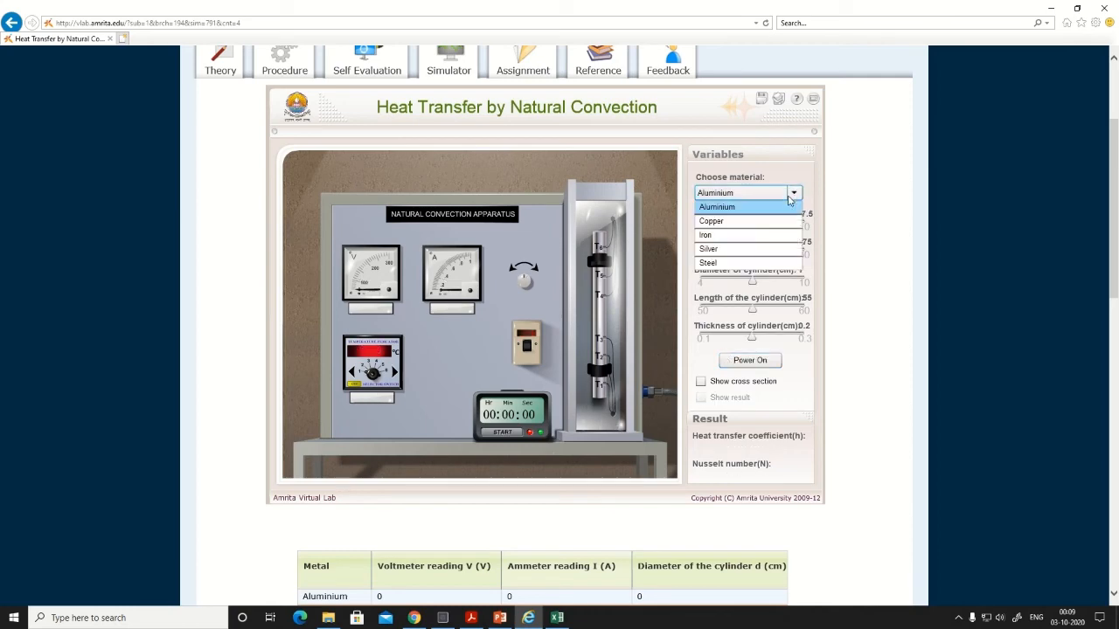
{"action": "left_click", "coordinate": [717, 228]}
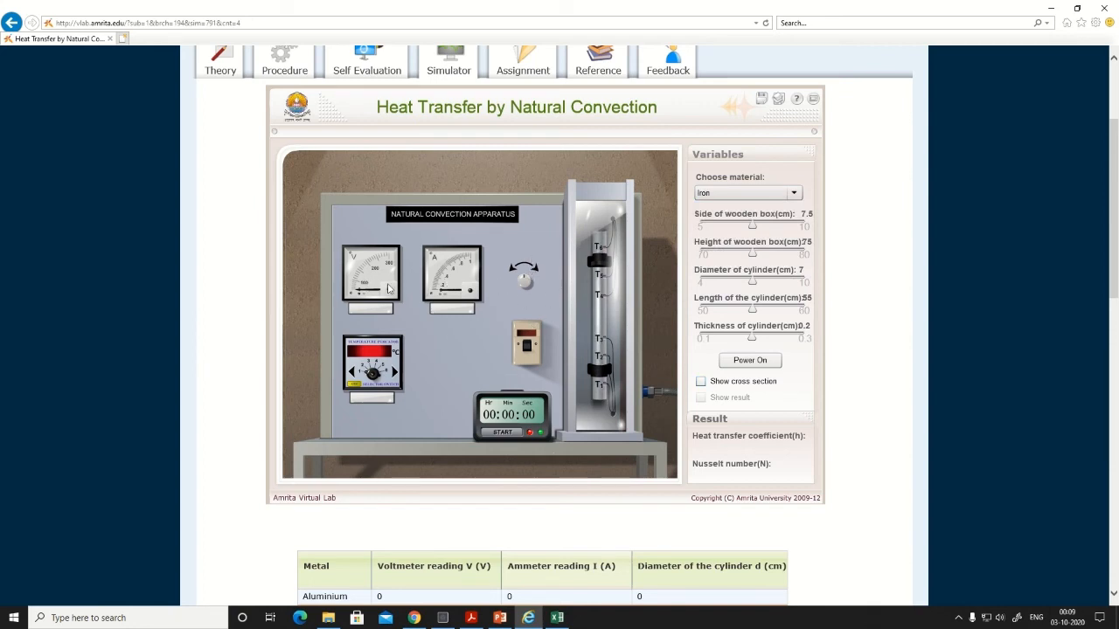
{"action": "left_click", "coordinate": [795, 195]}
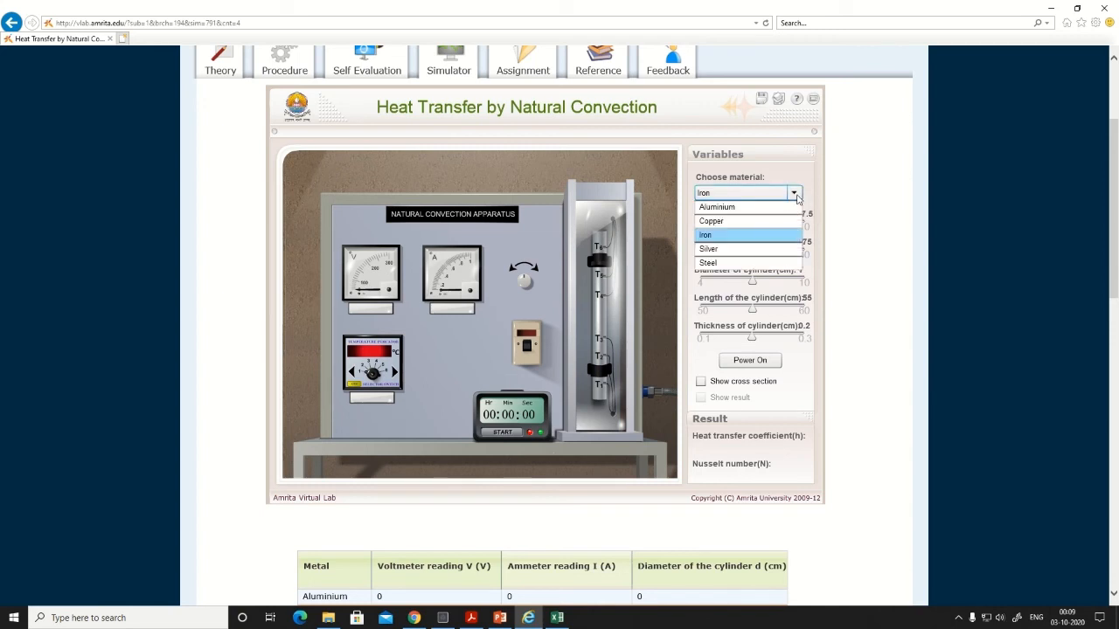
{"action": "left_click", "coordinate": [767, 208]}
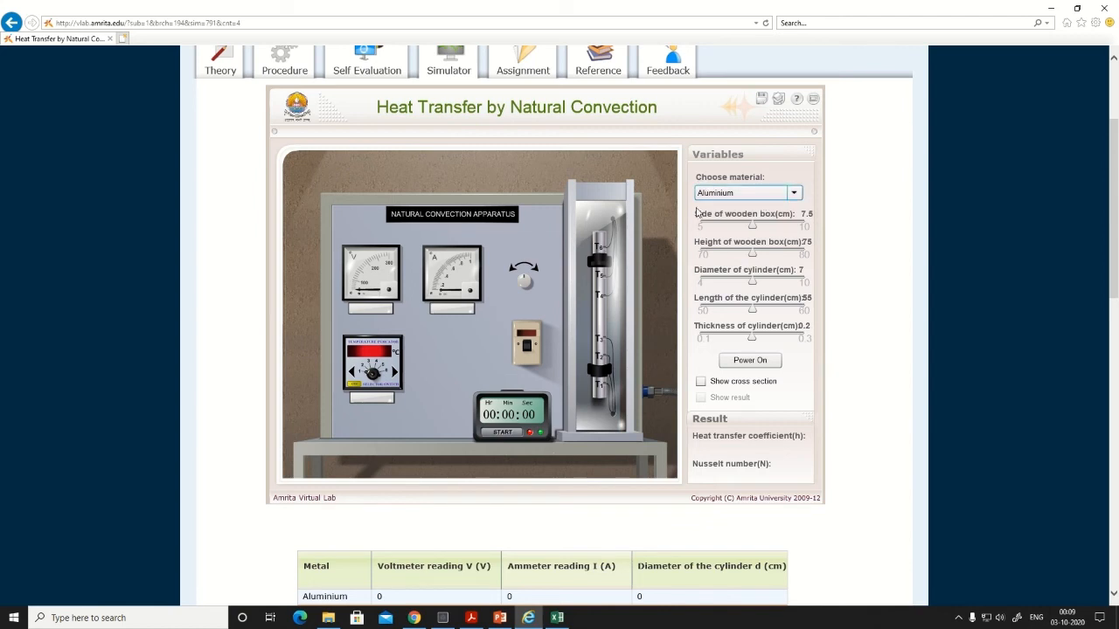
Step: Raise the supply voltage, set the length of the cylinder to 57 cm, and keep Aluminium as the material
{"action": "left_click", "coordinate": [533, 274]}
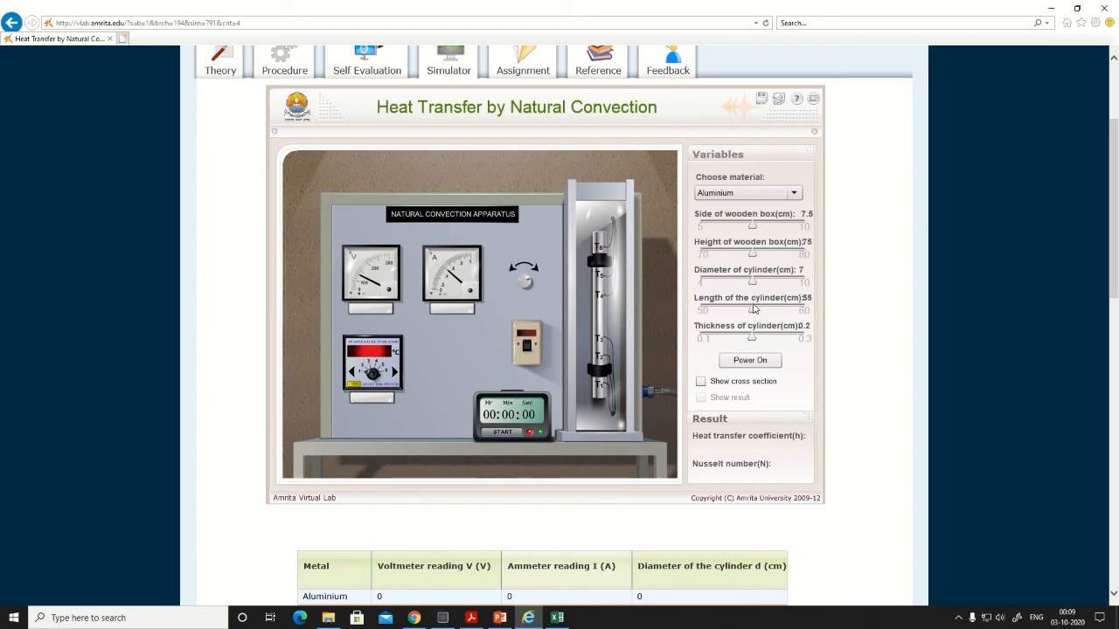
{"action": "left_click_drag", "start_coordinate": [761, 310], "coordinate": [772, 309]}
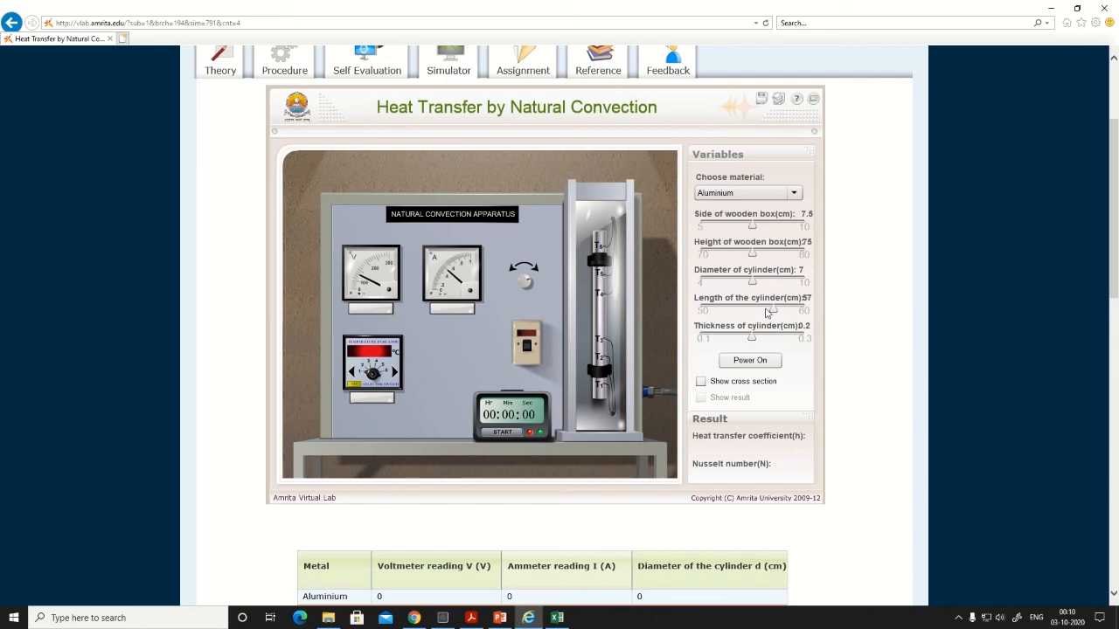
{"action": "left_click", "coordinate": [793, 194]}
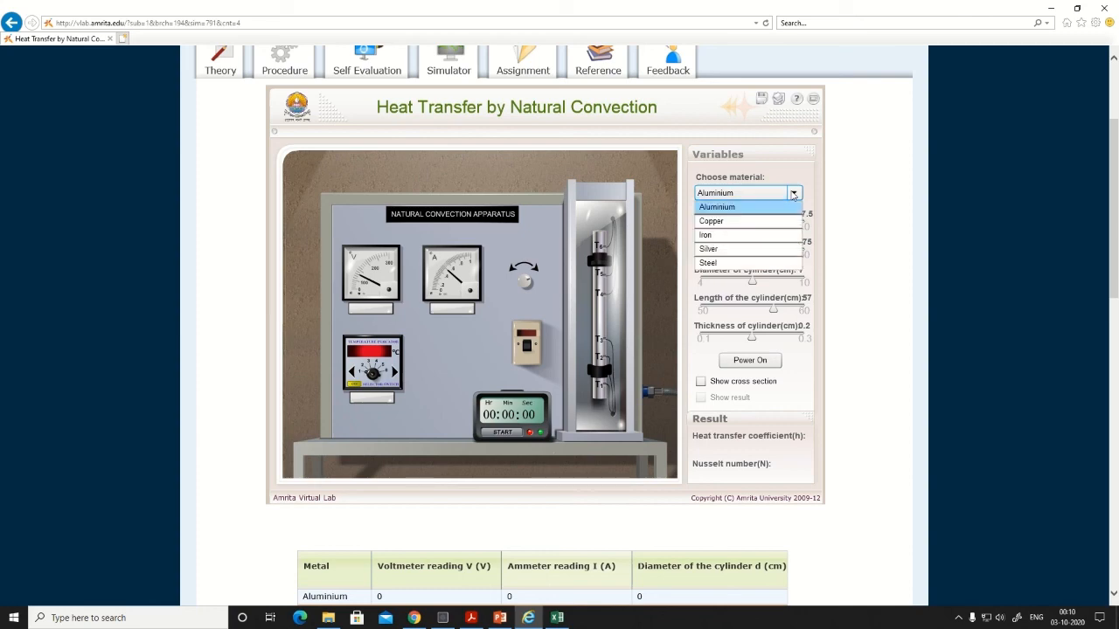
{"action": "left_click", "coordinate": [735, 208]}
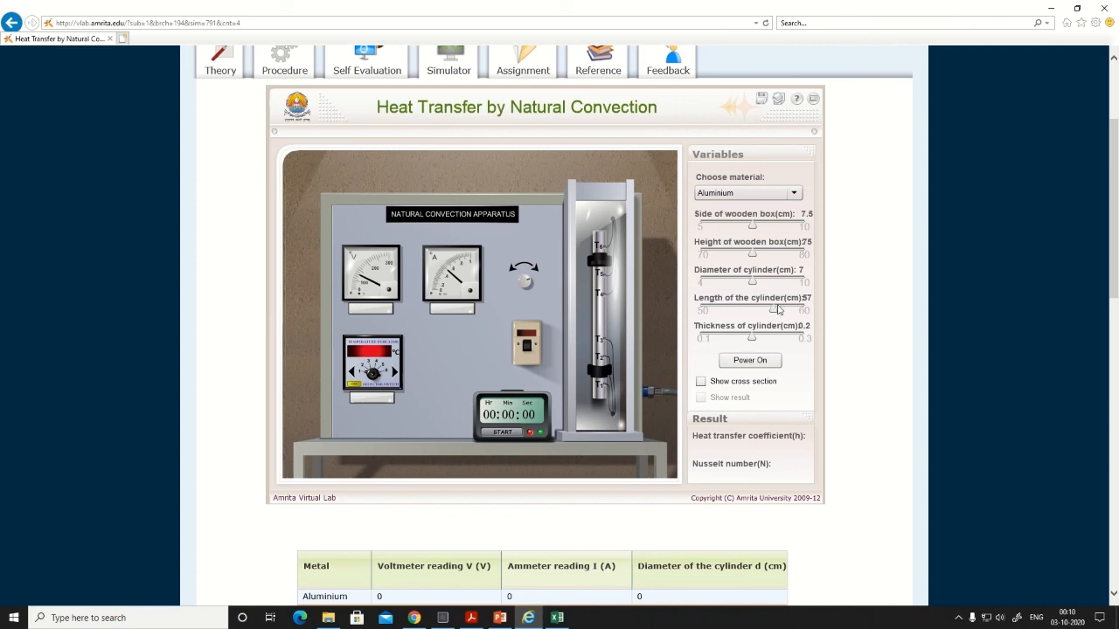
Step: Review the temperature readings and the h and Nu calculations in the Excel sheet, and return to the simulator
{"action": "left_click", "coordinate": [560, 619]}
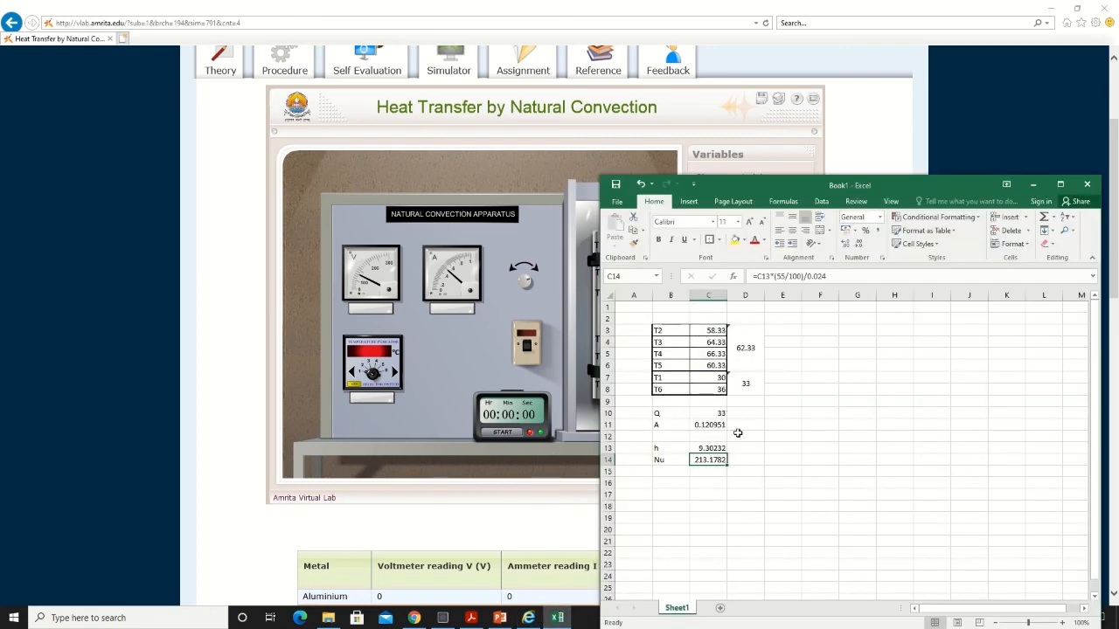
{"action": "left_click", "coordinate": [1033, 187]}
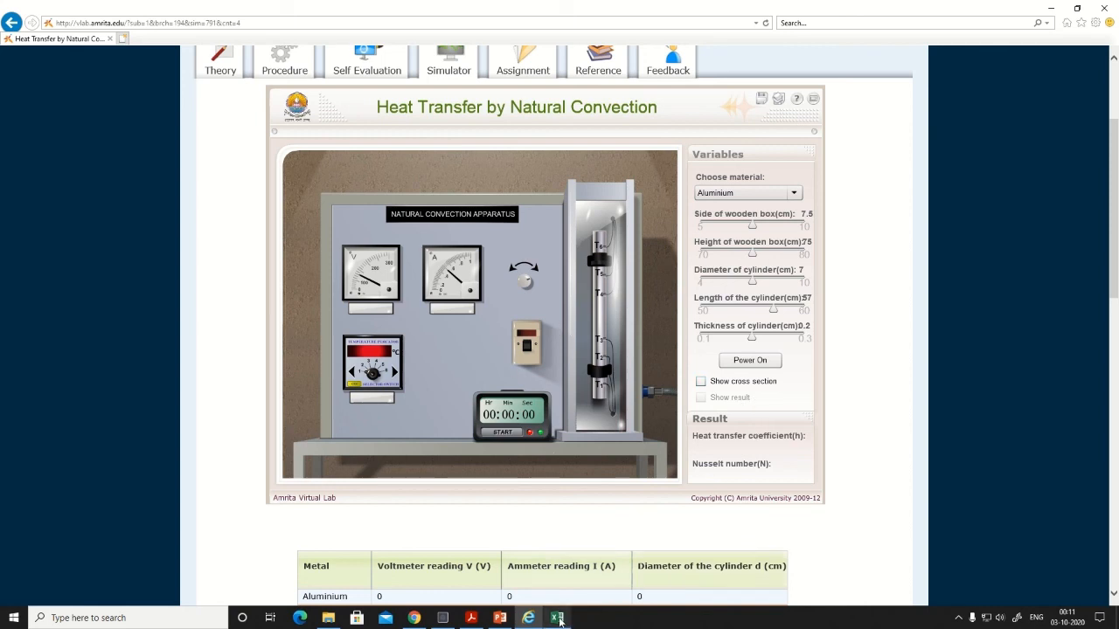
{"action": "left_click", "coordinate": [559, 620]}
{"action": "left_click", "coordinate": [559, 619]}
{"action": "scroll", "coordinate": [624, 218], "scroll_direction": "up", "scroll_amount": 2}
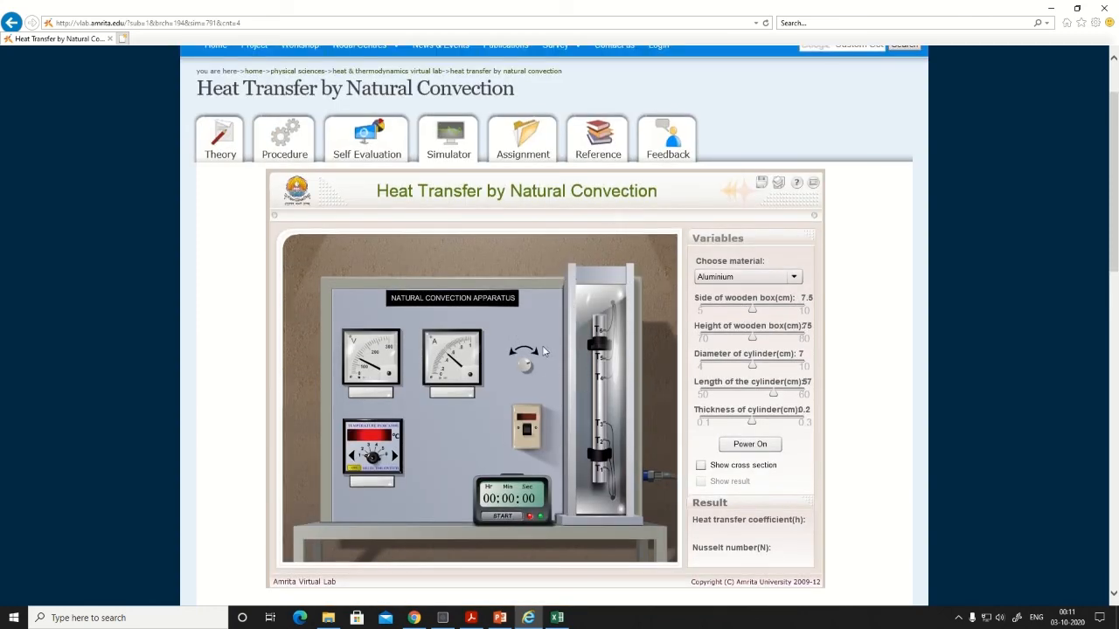
Step: Switch to Chrome to examine the Adobe Flash Player requirement on the same simulator page, and return to Internet Explorer
{"action": "left_click", "coordinate": [287, 23]}
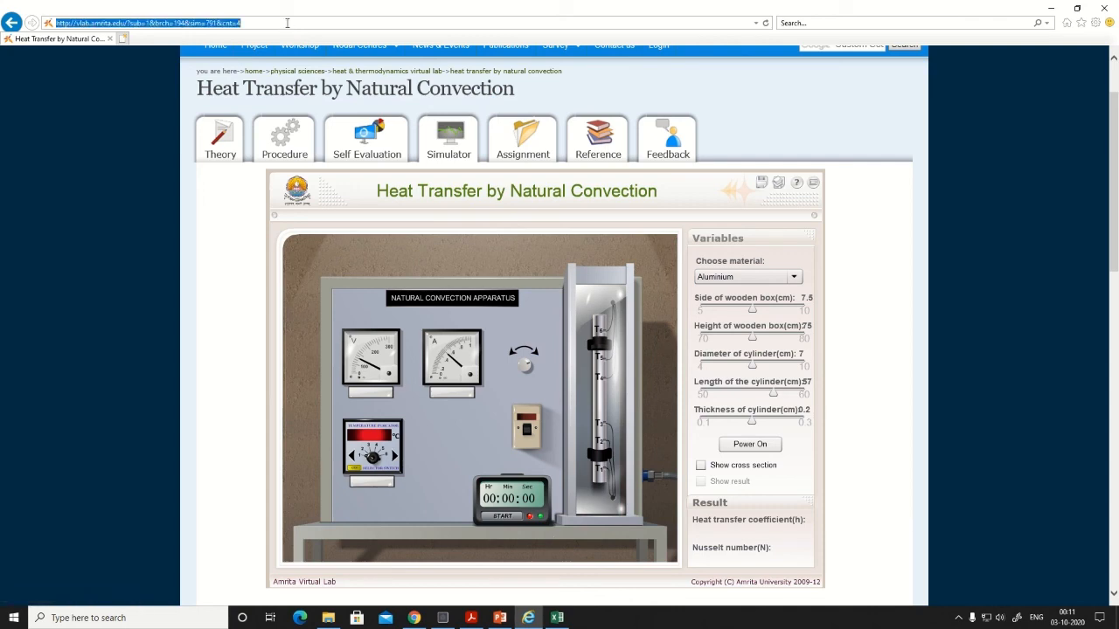
{"action": "left_click", "coordinate": [416, 618]}
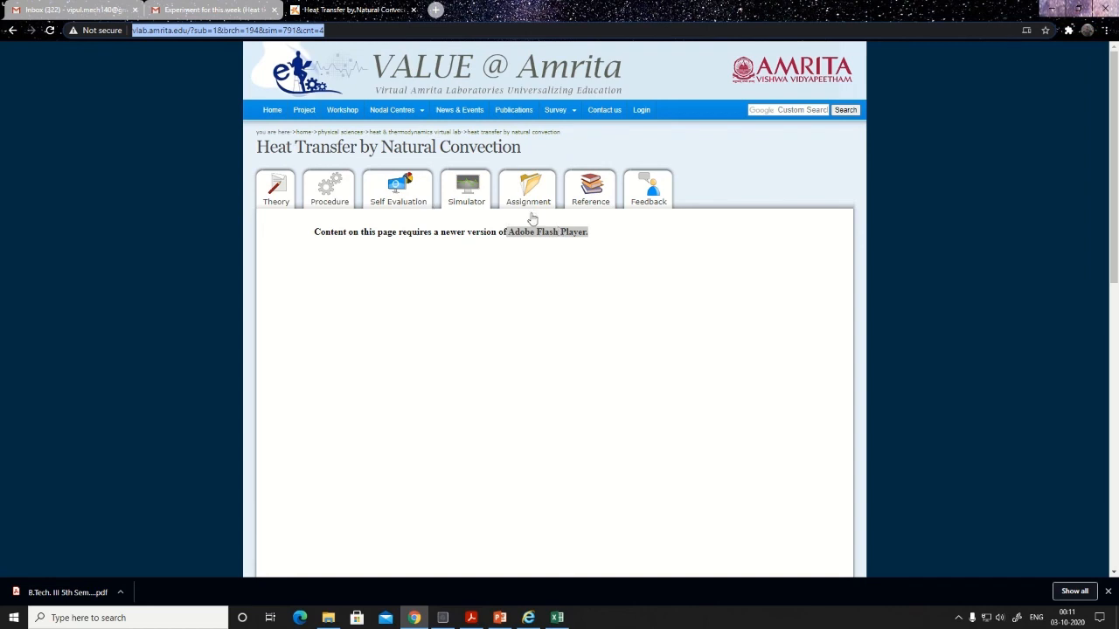
{"action": "left_click", "coordinate": [319, 244]}
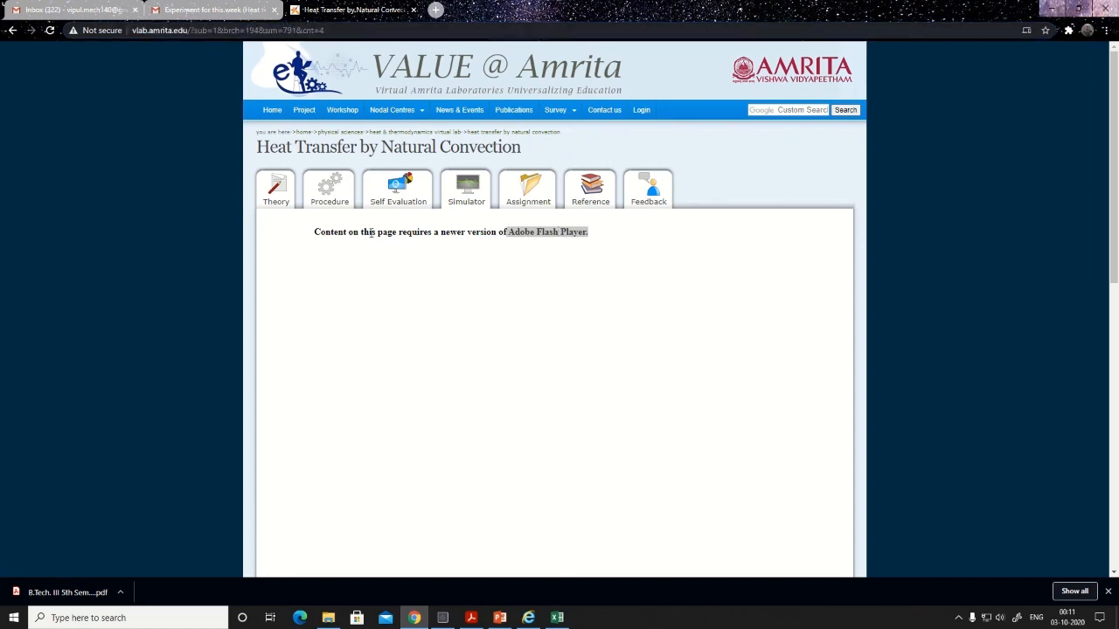
{"action": "left_click_drag", "start_coordinate": [417, 232], "coordinate": [588, 233]}
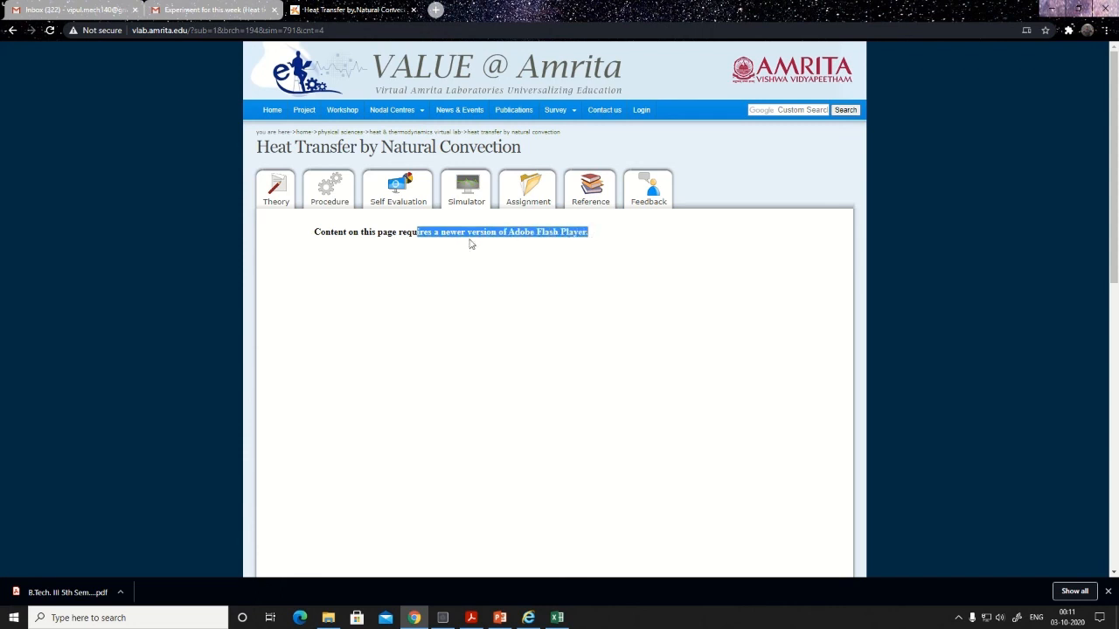
{"action": "left_click", "coordinate": [591, 247]}
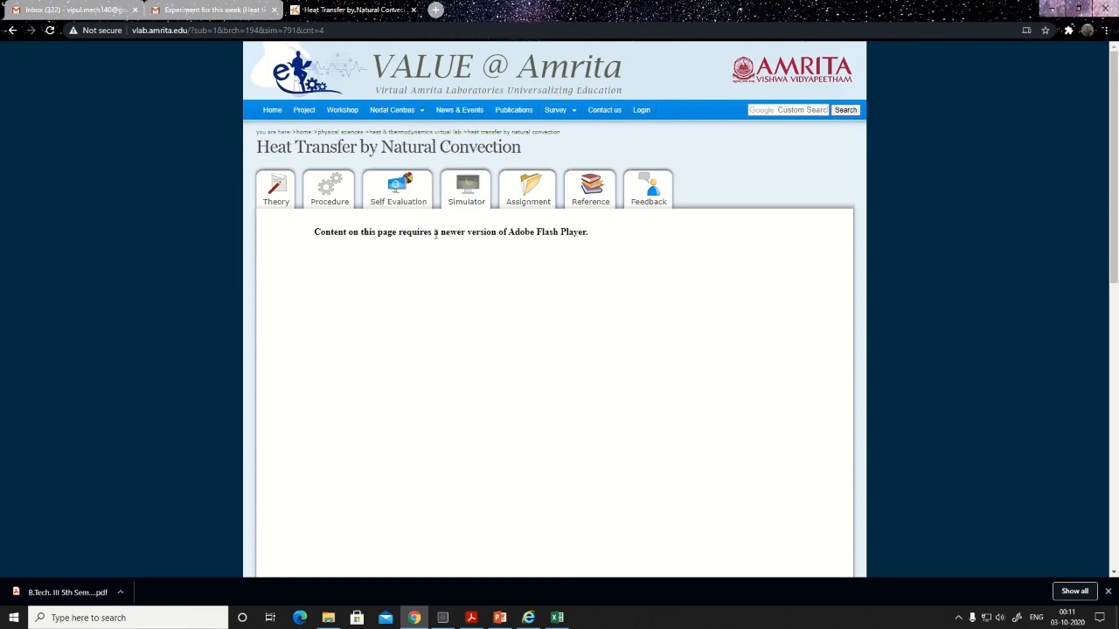
{"action": "left_click_drag", "start_coordinate": [435, 235], "coordinate": [532, 233]}
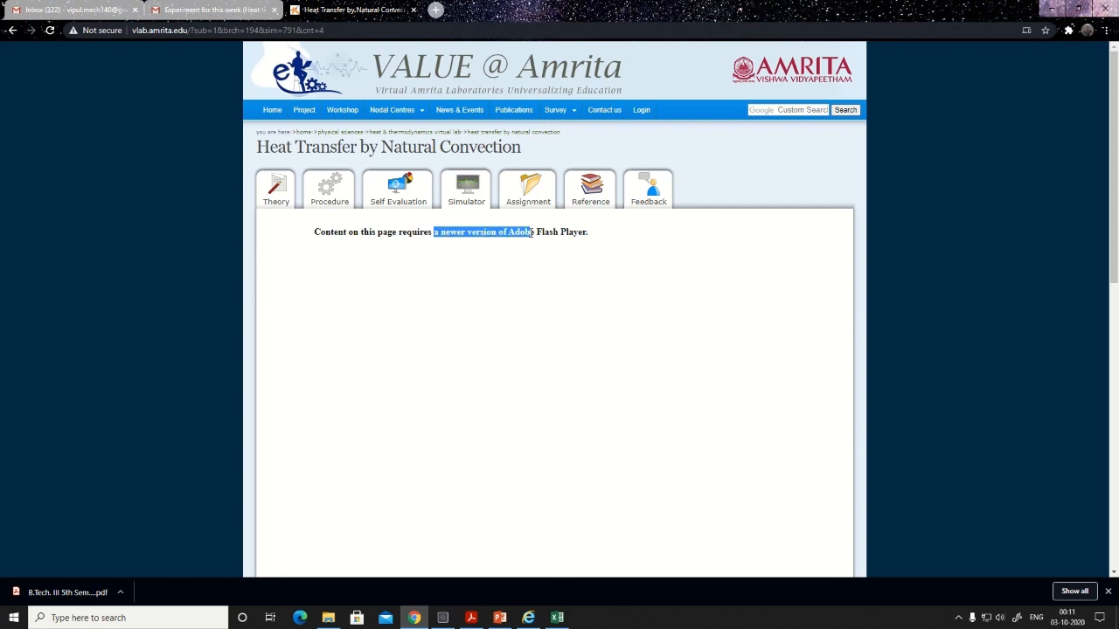
{"action": "left_click", "coordinate": [415, 618]}
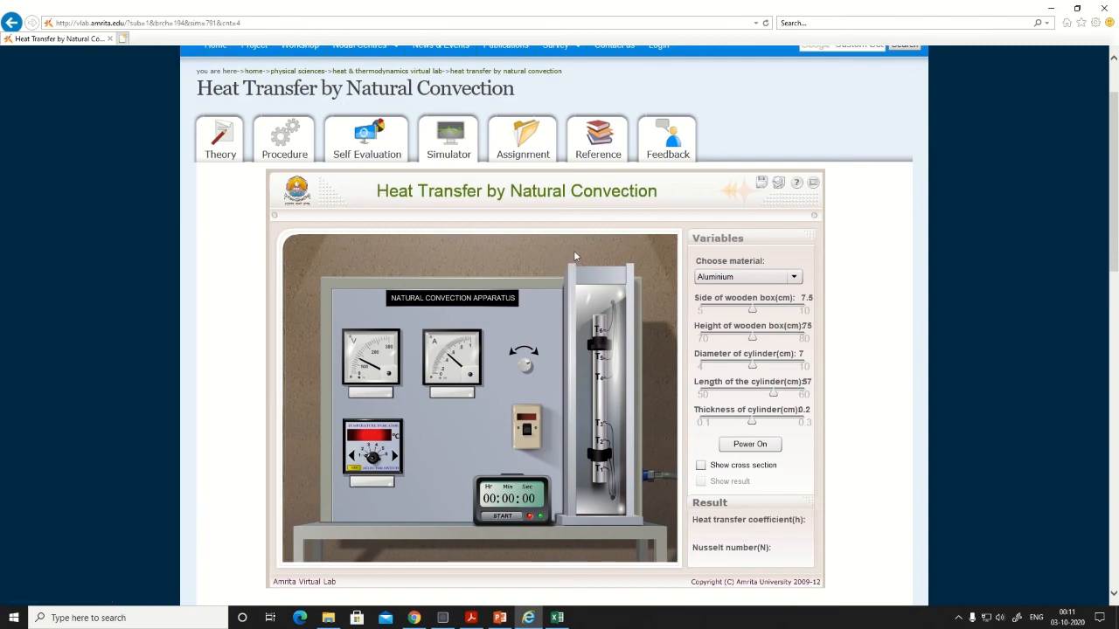
Step: Switch from the simulator page to the Lab 2 presentation in PowerPoint
{"action": "scroll", "coordinate": [570, 256], "scroll_direction": "down", "scroll_amount": 2}
{"action": "scroll", "coordinate": [451, 214], "scroll_direction": "up", "scroll_amount": 2}
{"action": "mouse_move", "coordinate": [508, 626]}
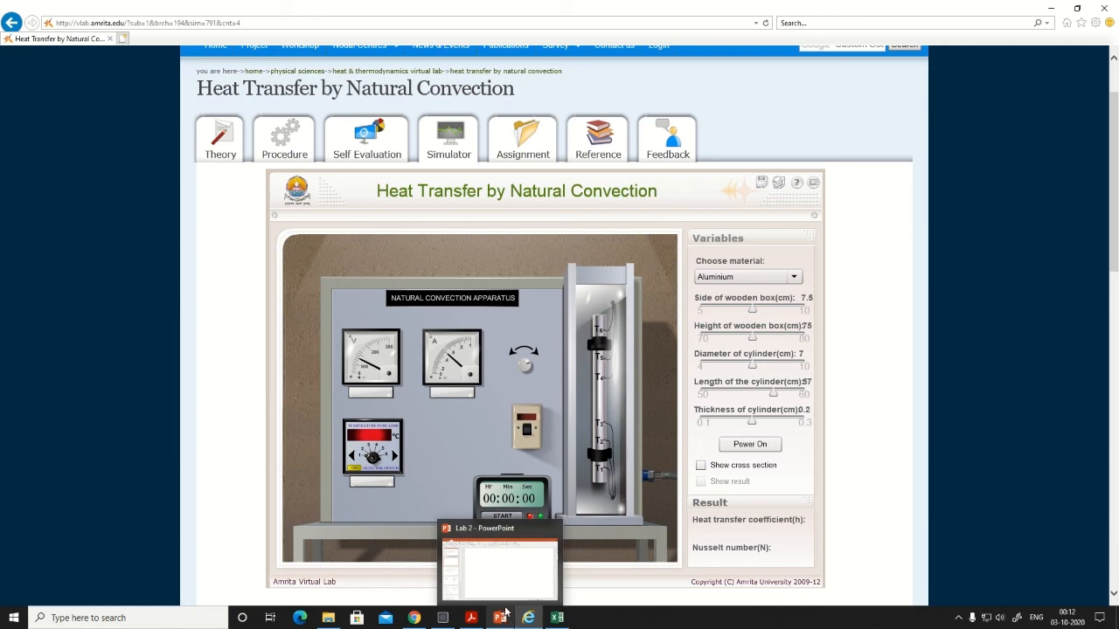
{"action": "left_click", "coordinate": [507, 599]}
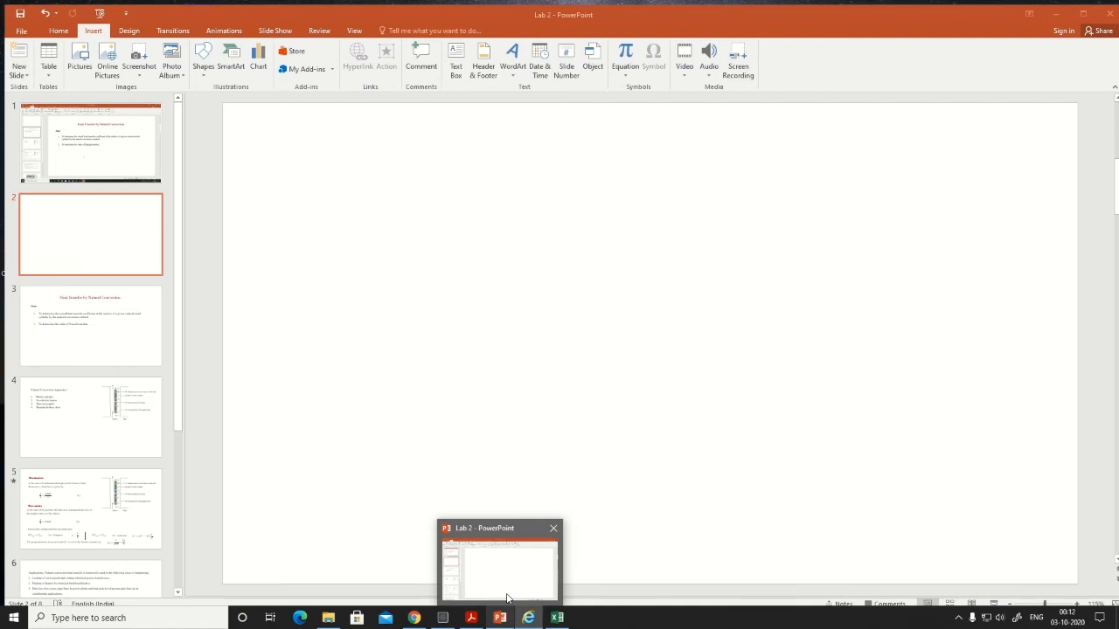
{"action": "mouse_move", "coordinate": [600, 5]}
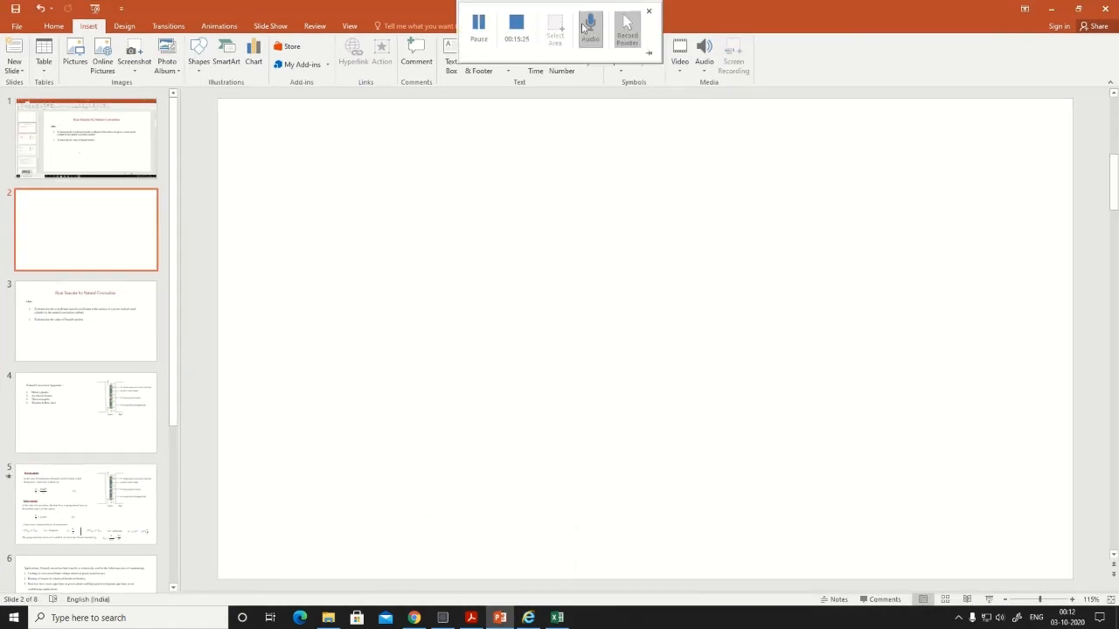